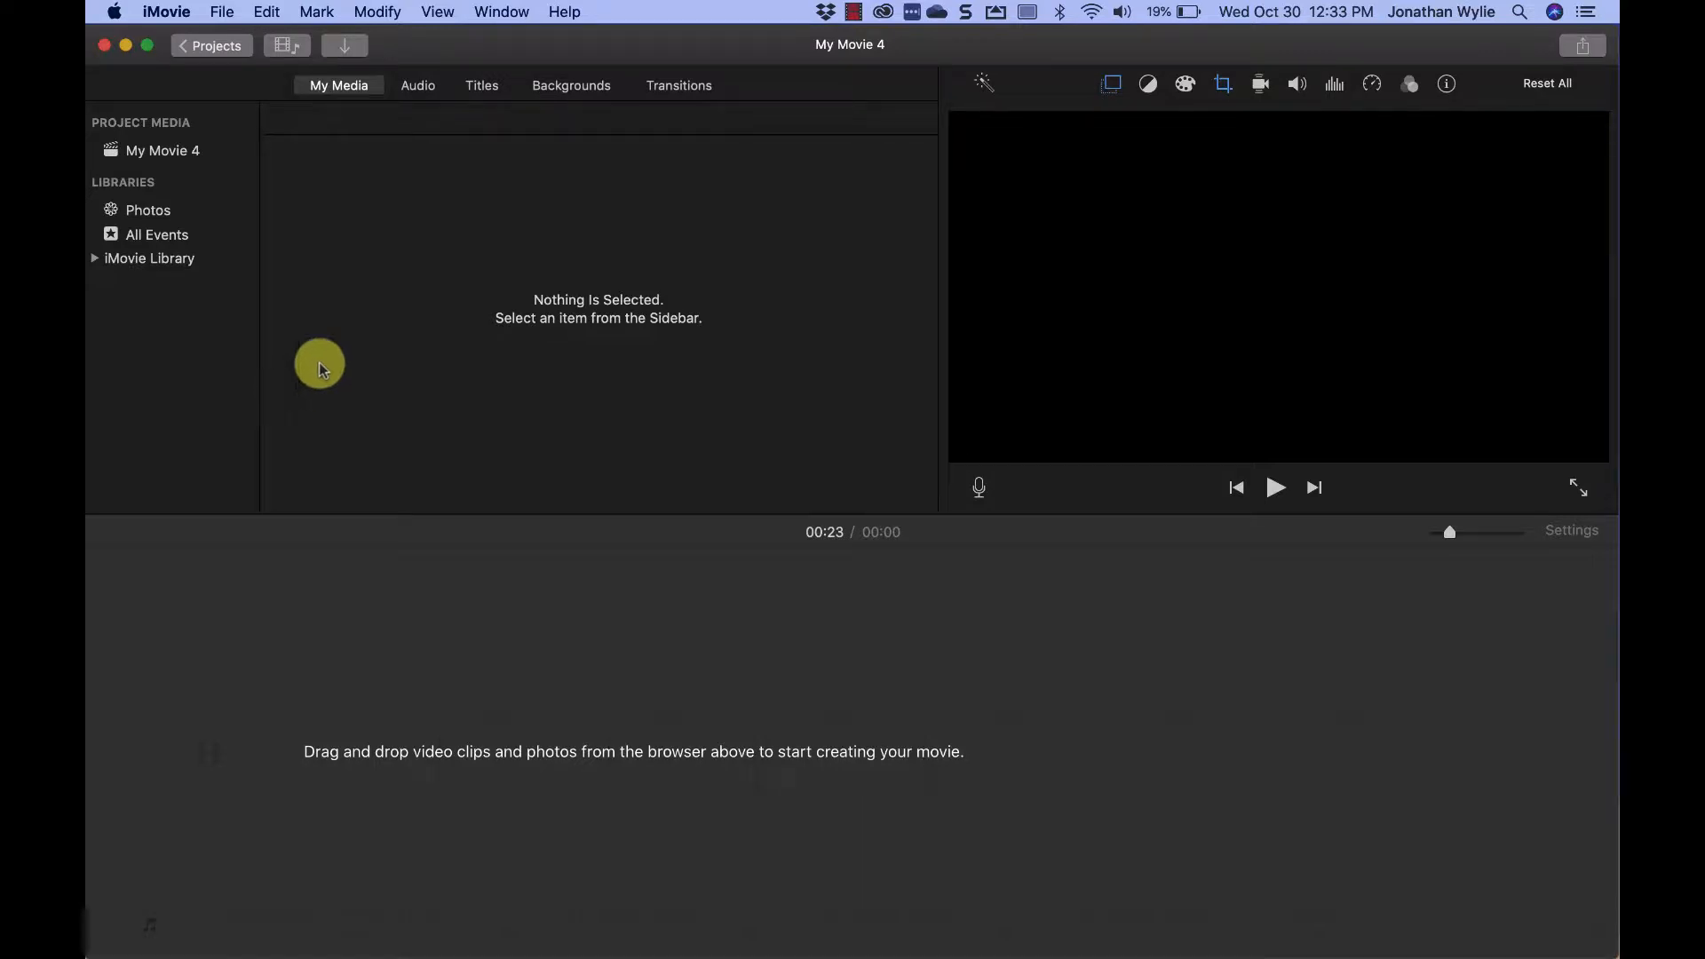
Step: Import 001 Video, 002video.mov, 003image.jpg and 004video.mp4 from the Desktop into the project media
click(359, 53)
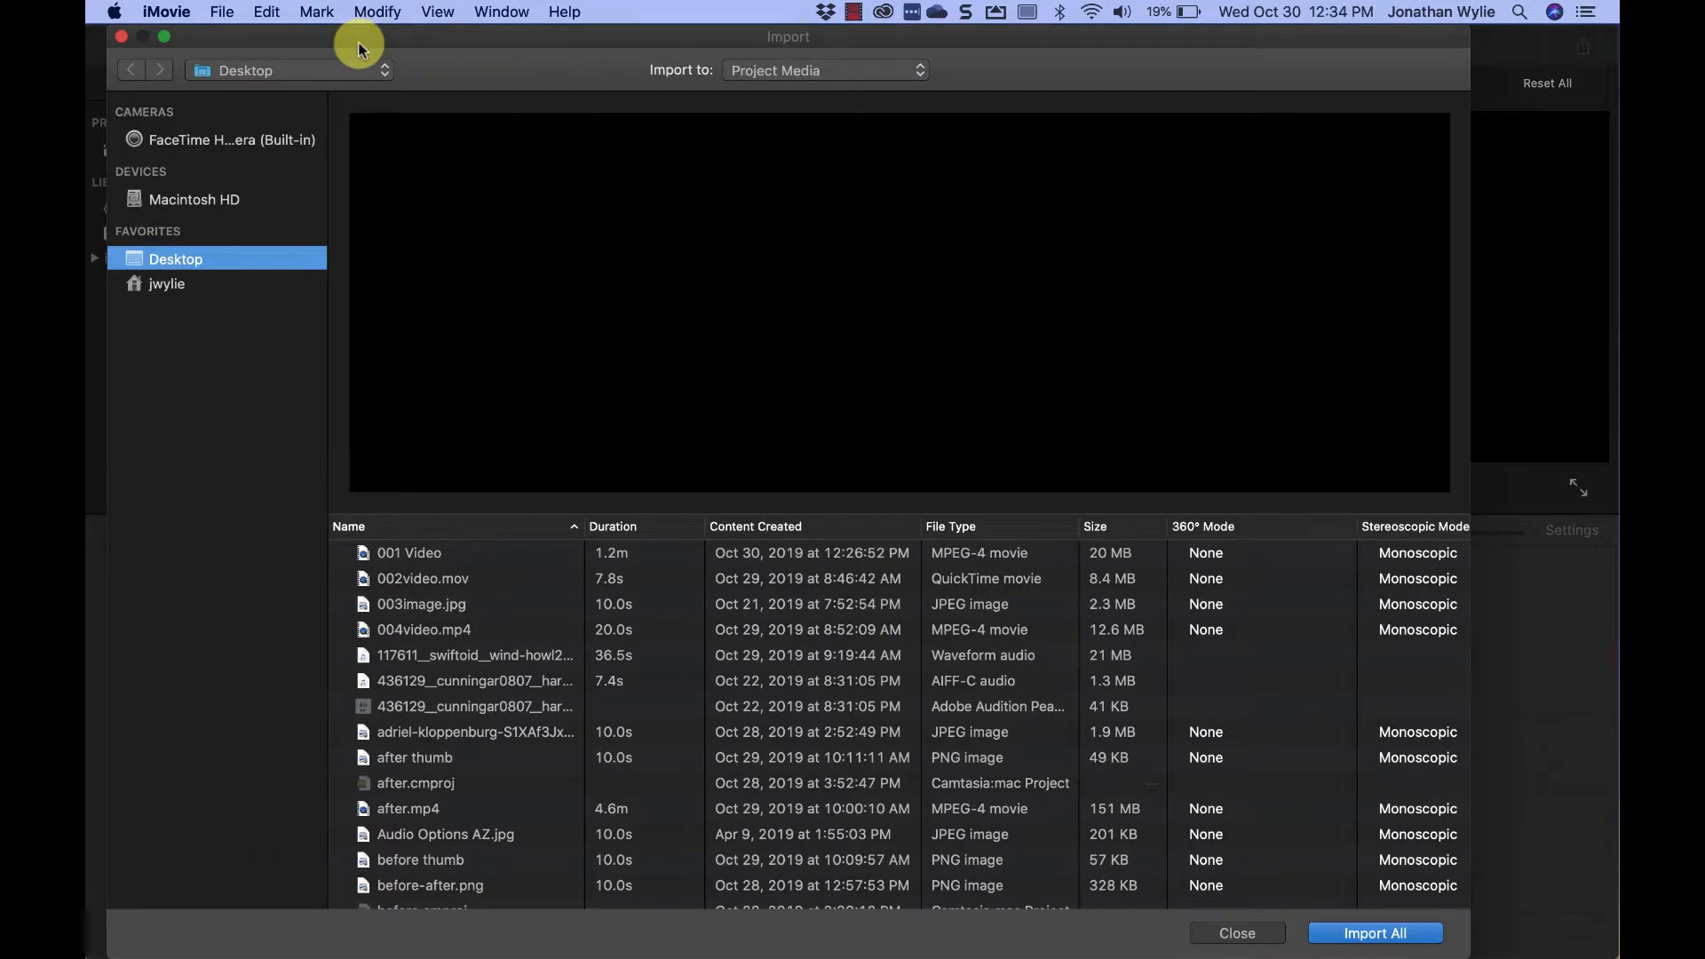
click(122, 38)
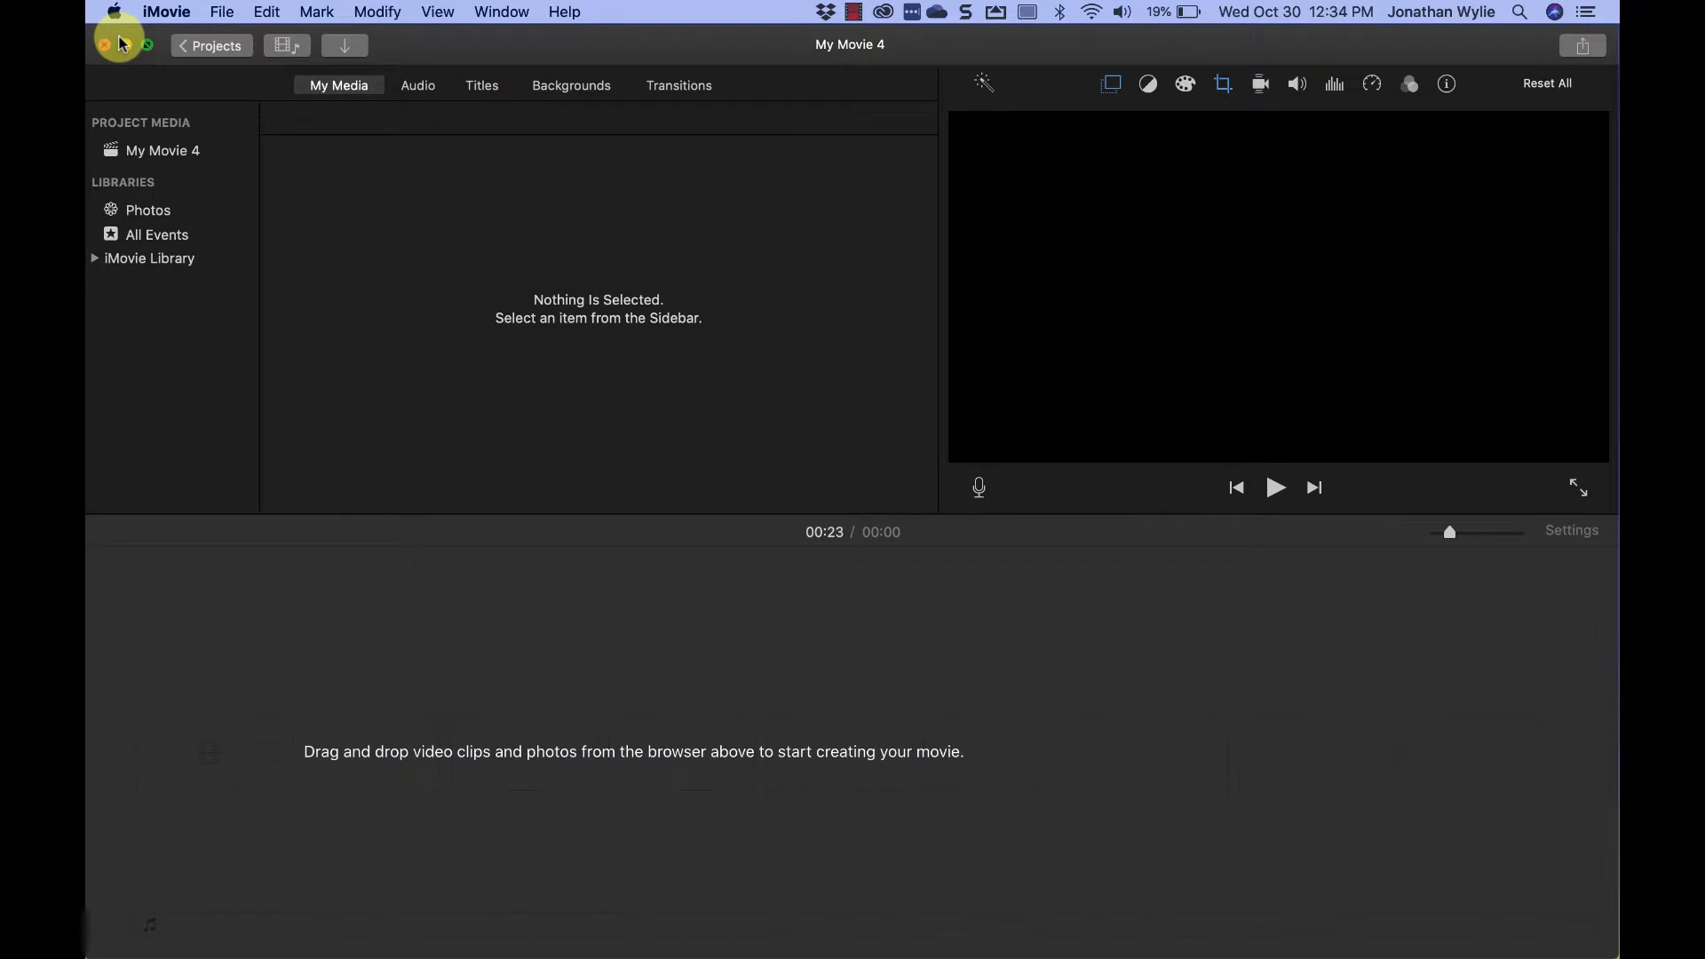
click(221, 13)
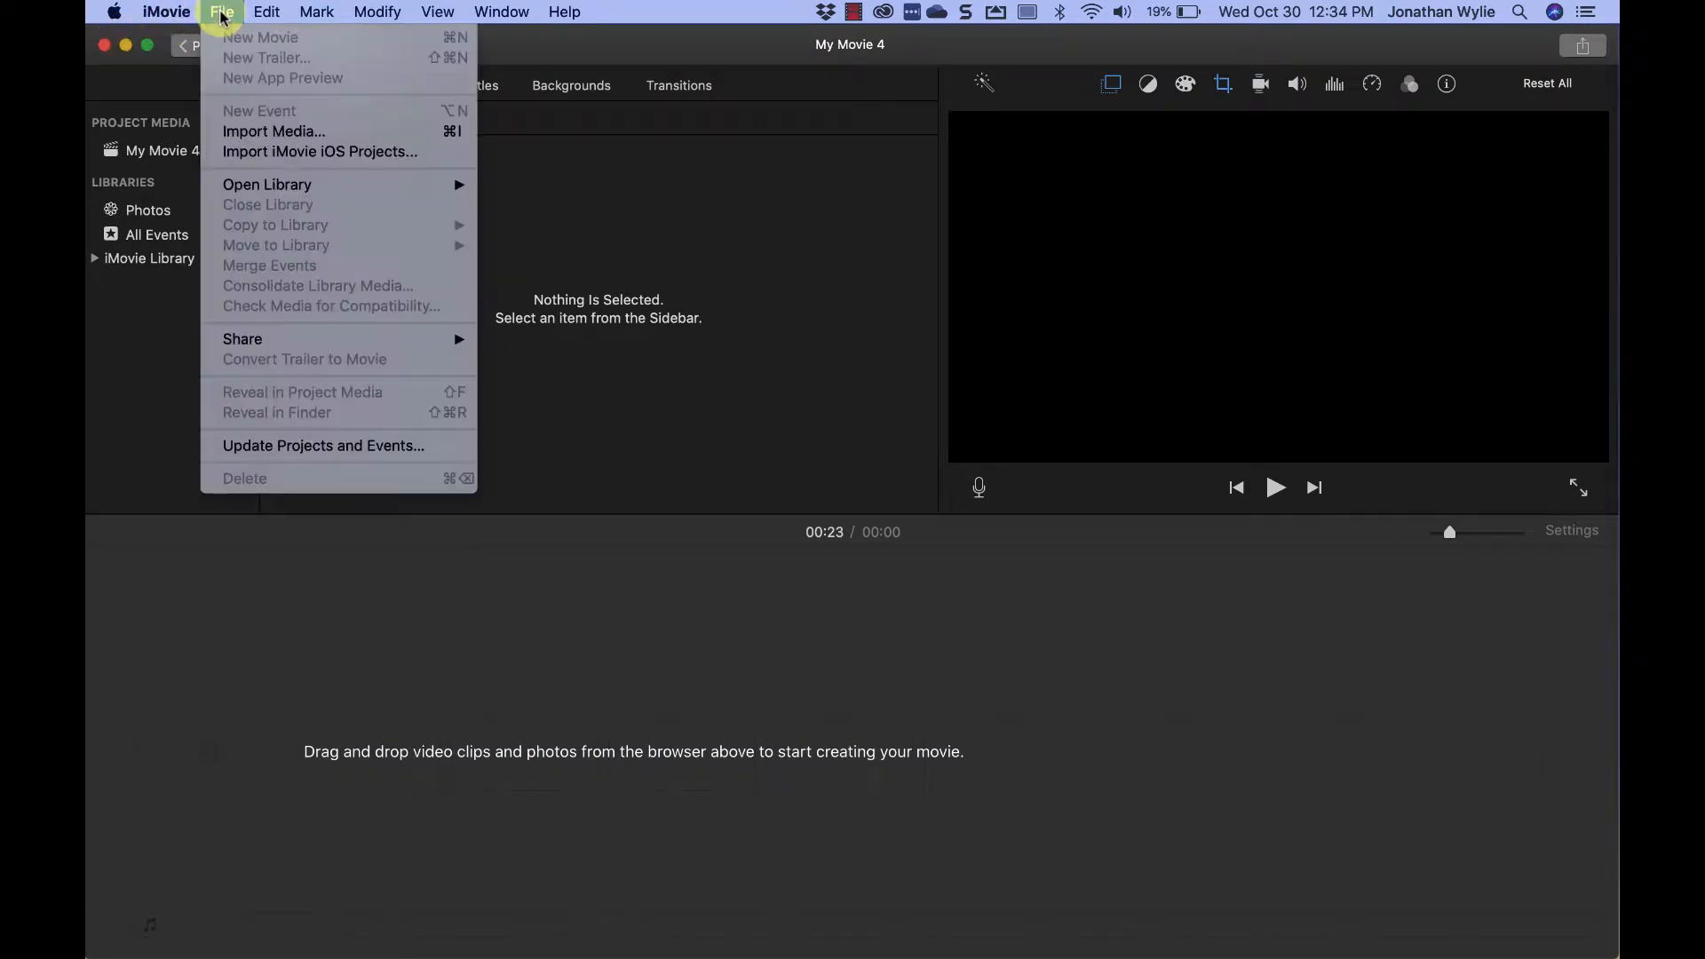
click(247, 130)
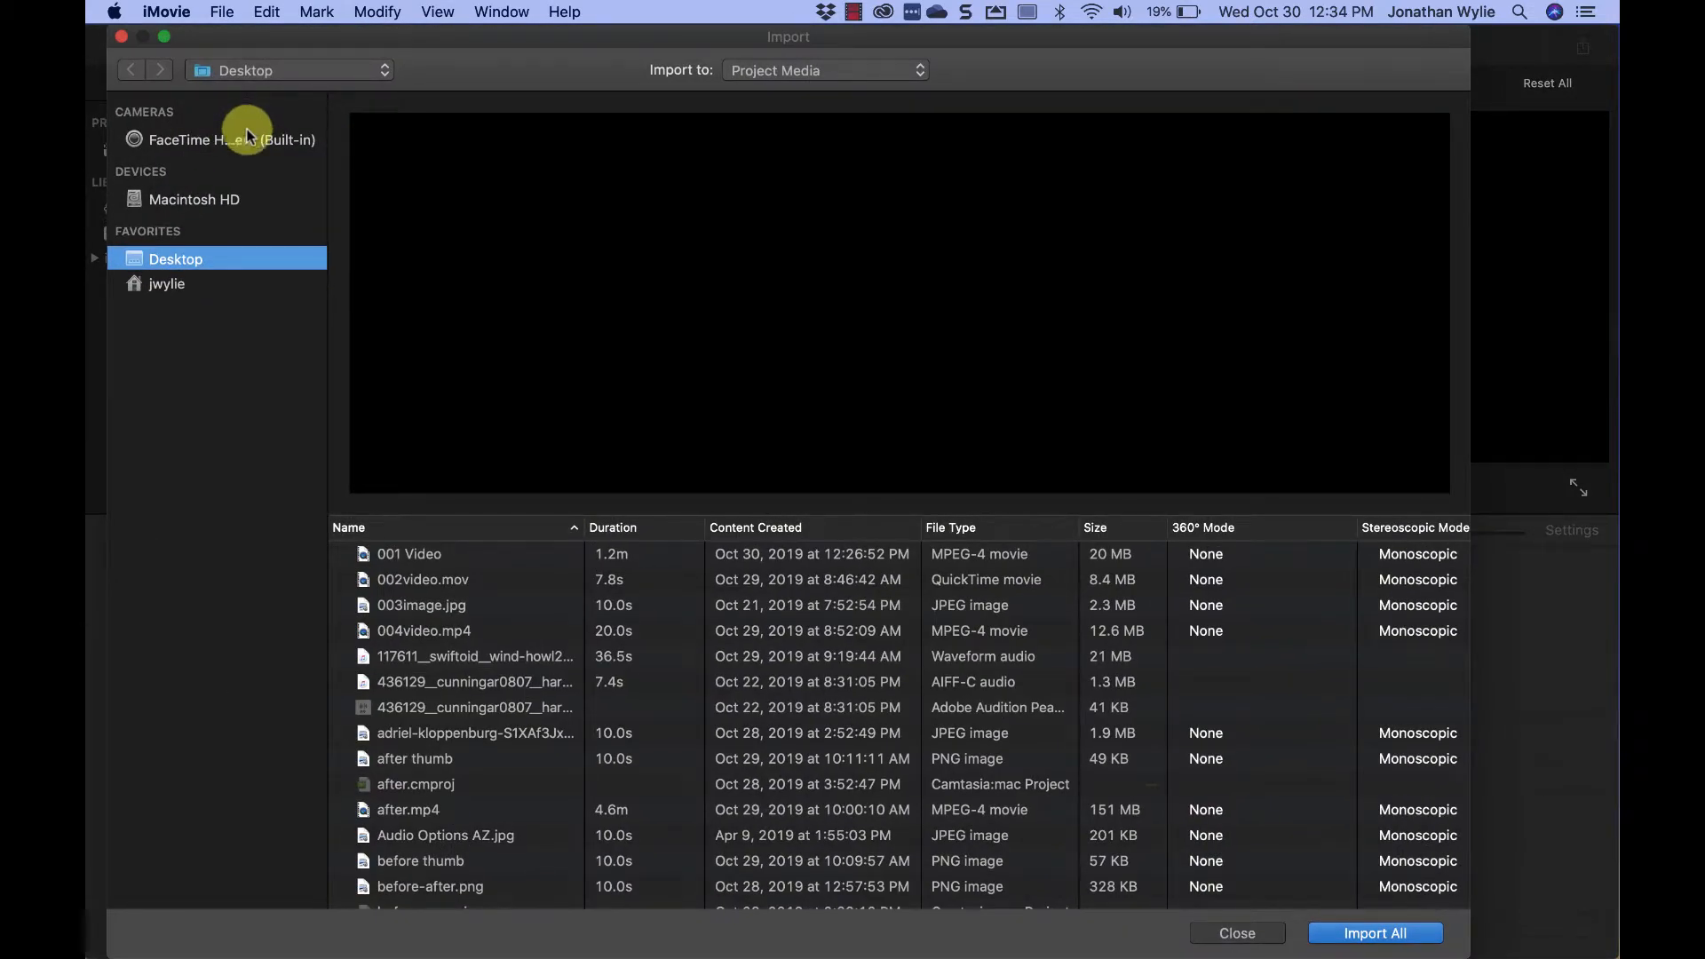
click(414, 554)
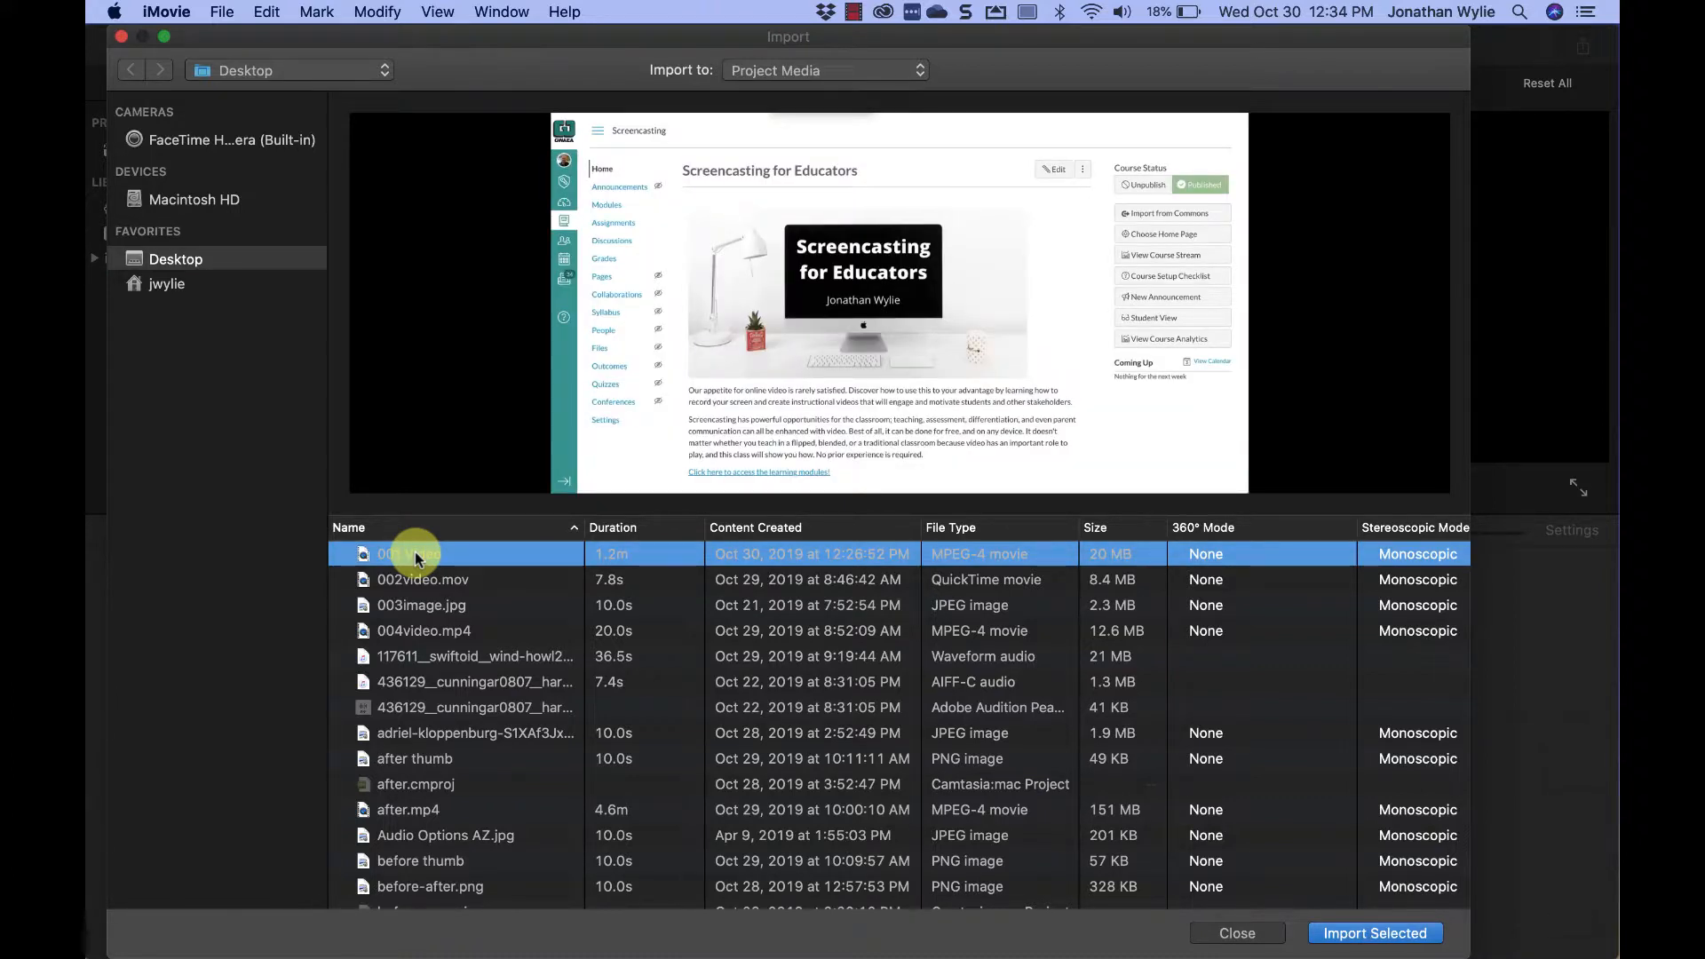
shift+click(415, 581)
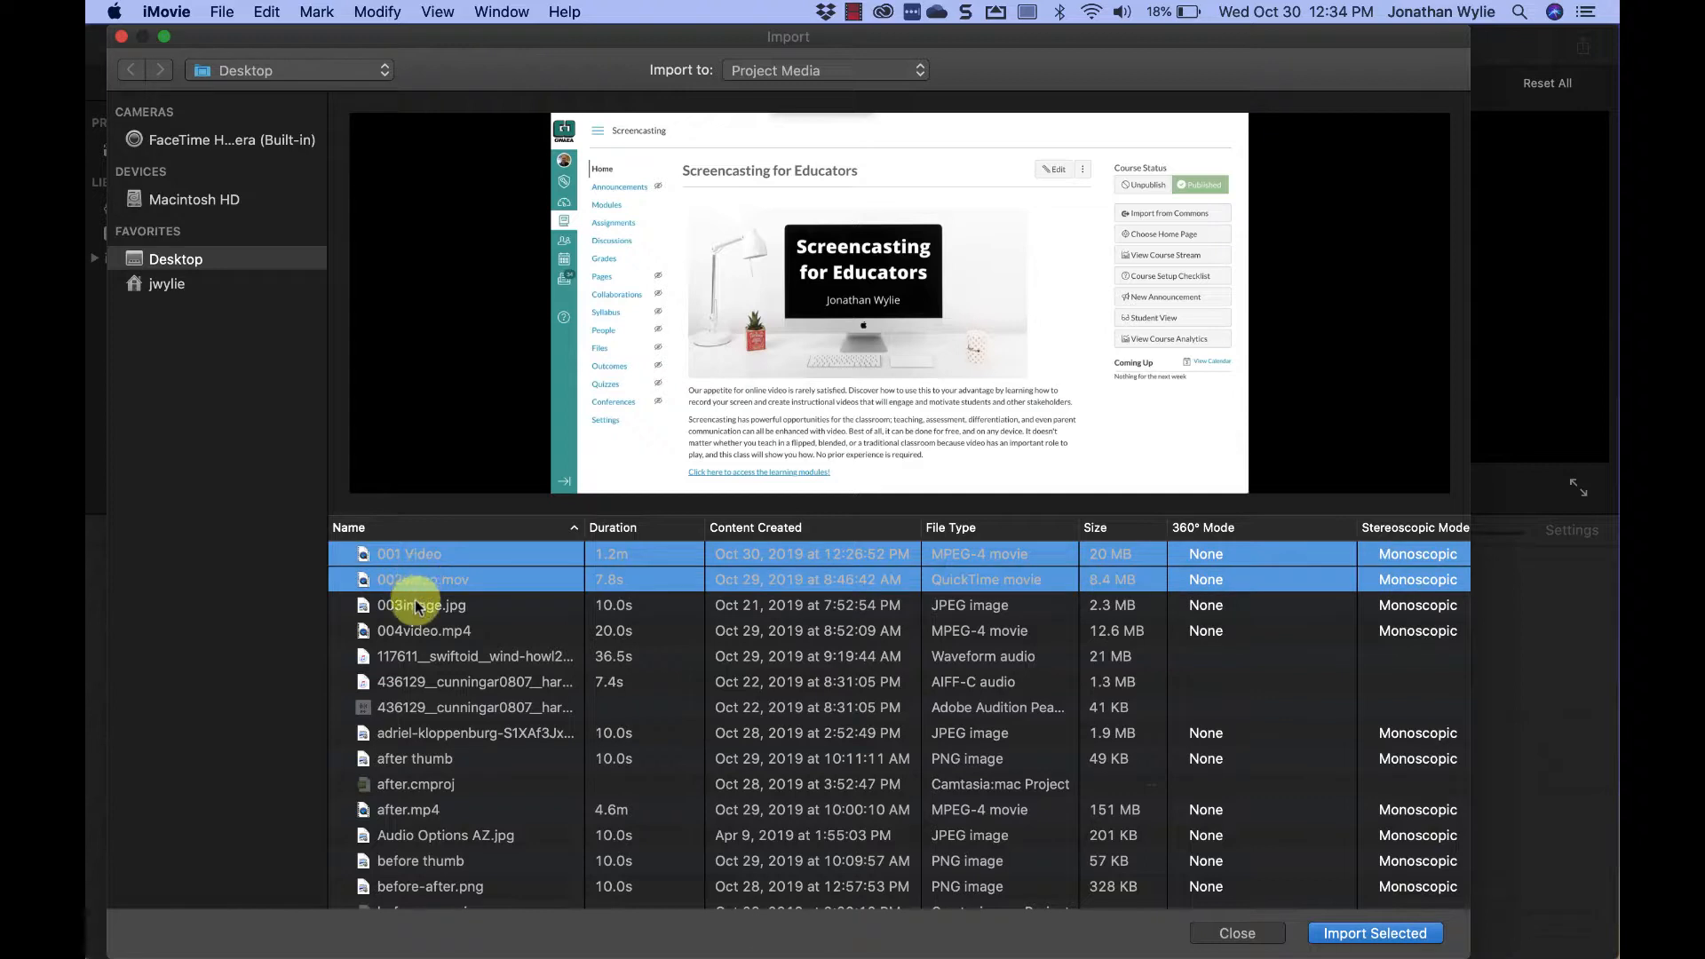
shift+click(415, 607)
shift+click(418, 633)
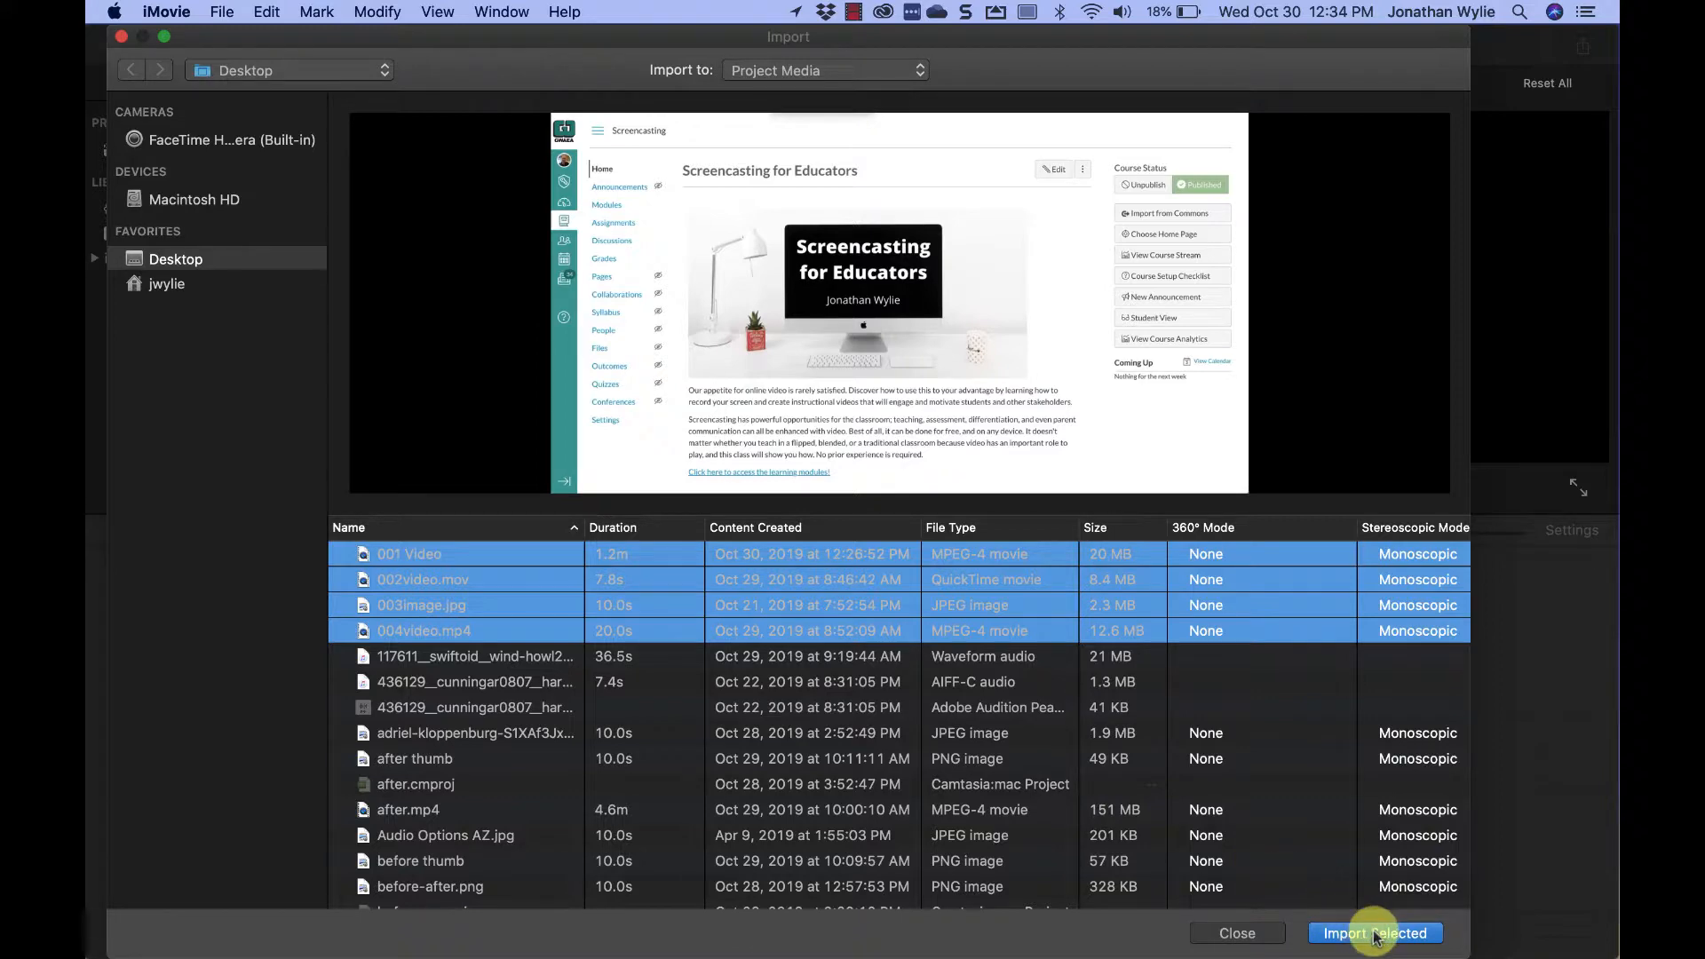
click(1437, 937)
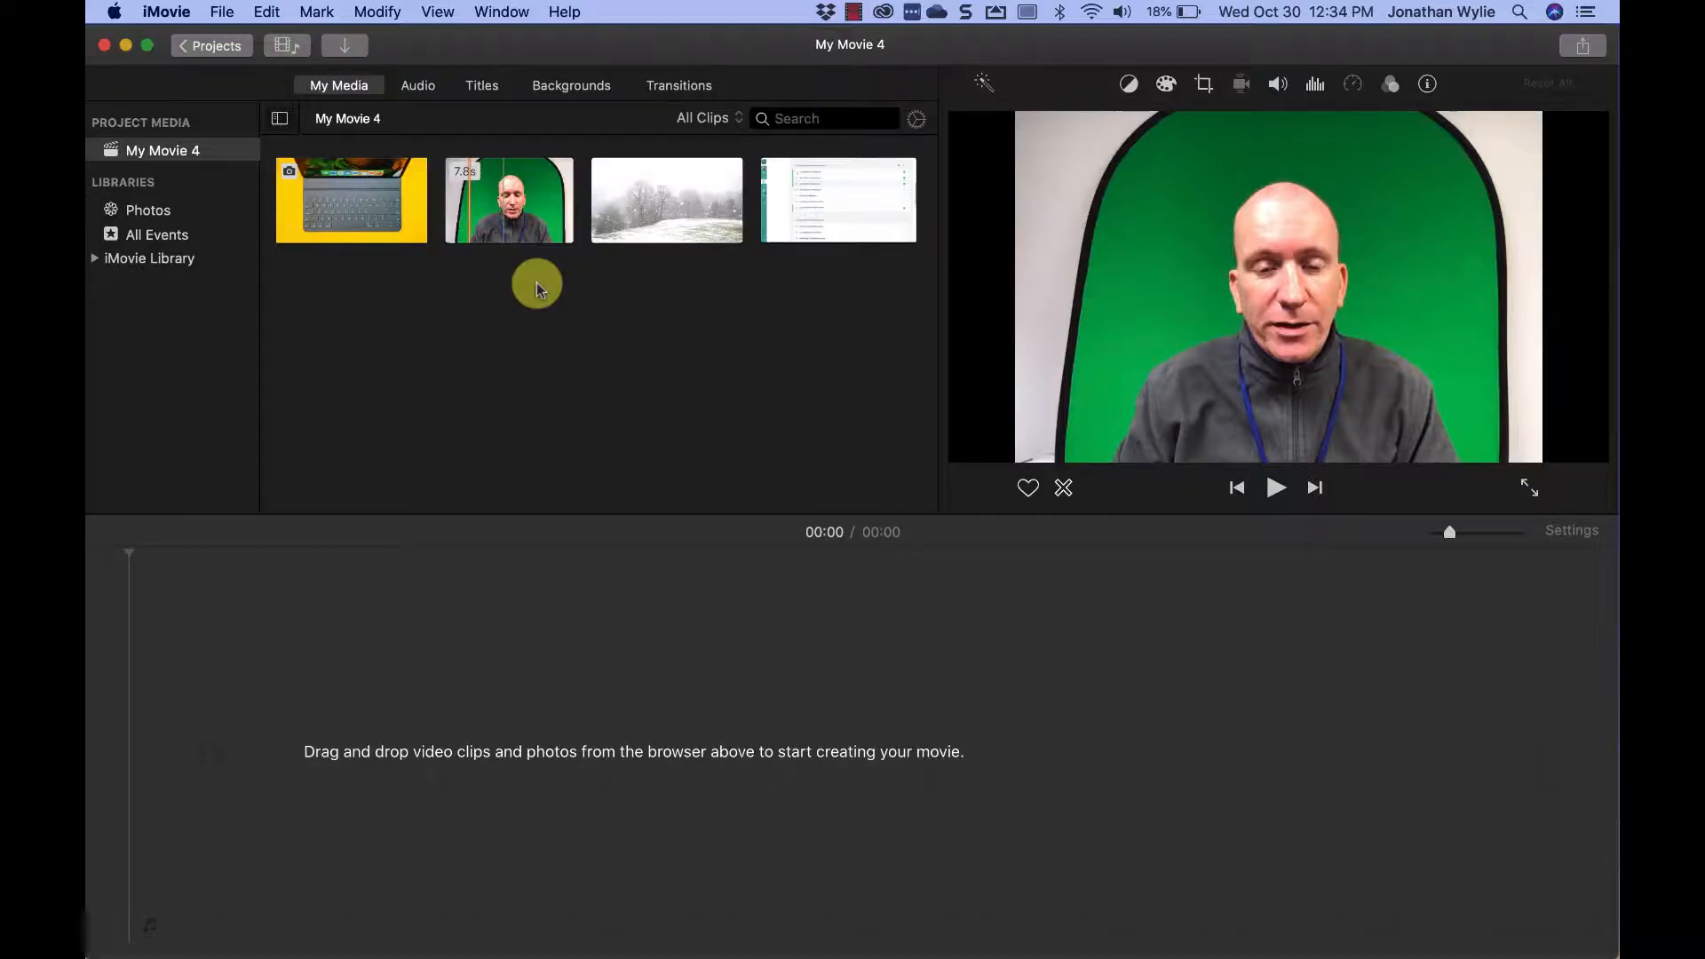
Step: Add the 7.8 s green-screen presenter clip to the timeline, followed by the 1.2 min screencast clip
click(536, 217)
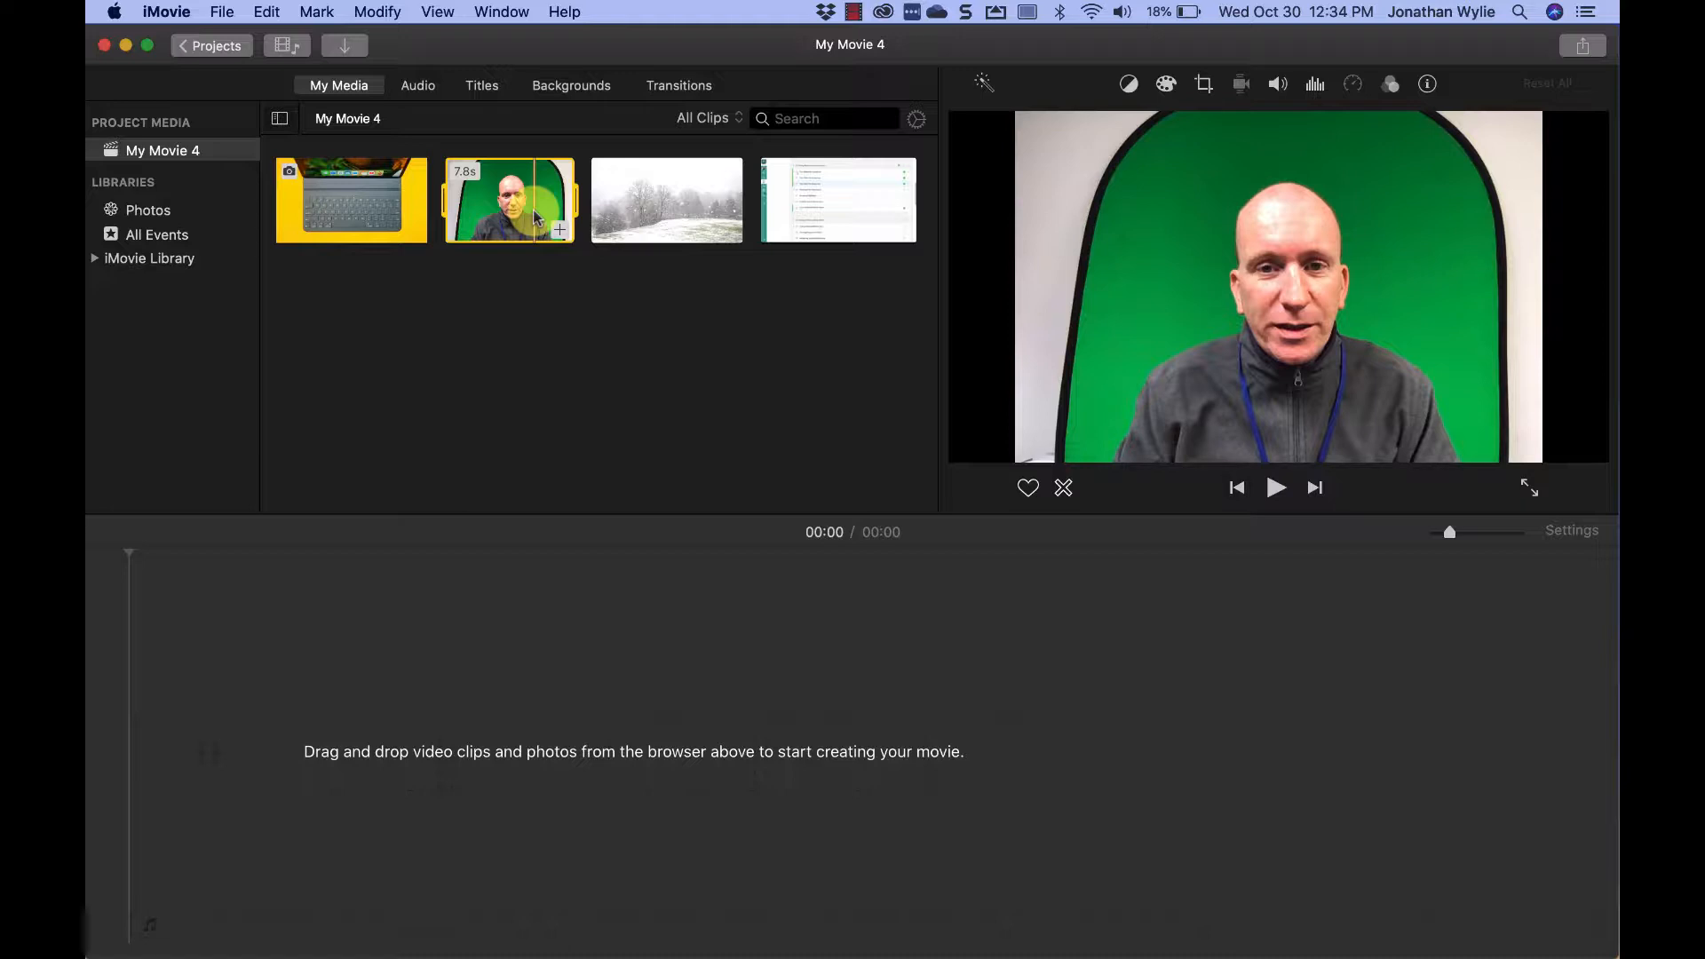
drag(536, 216, 140, 758)
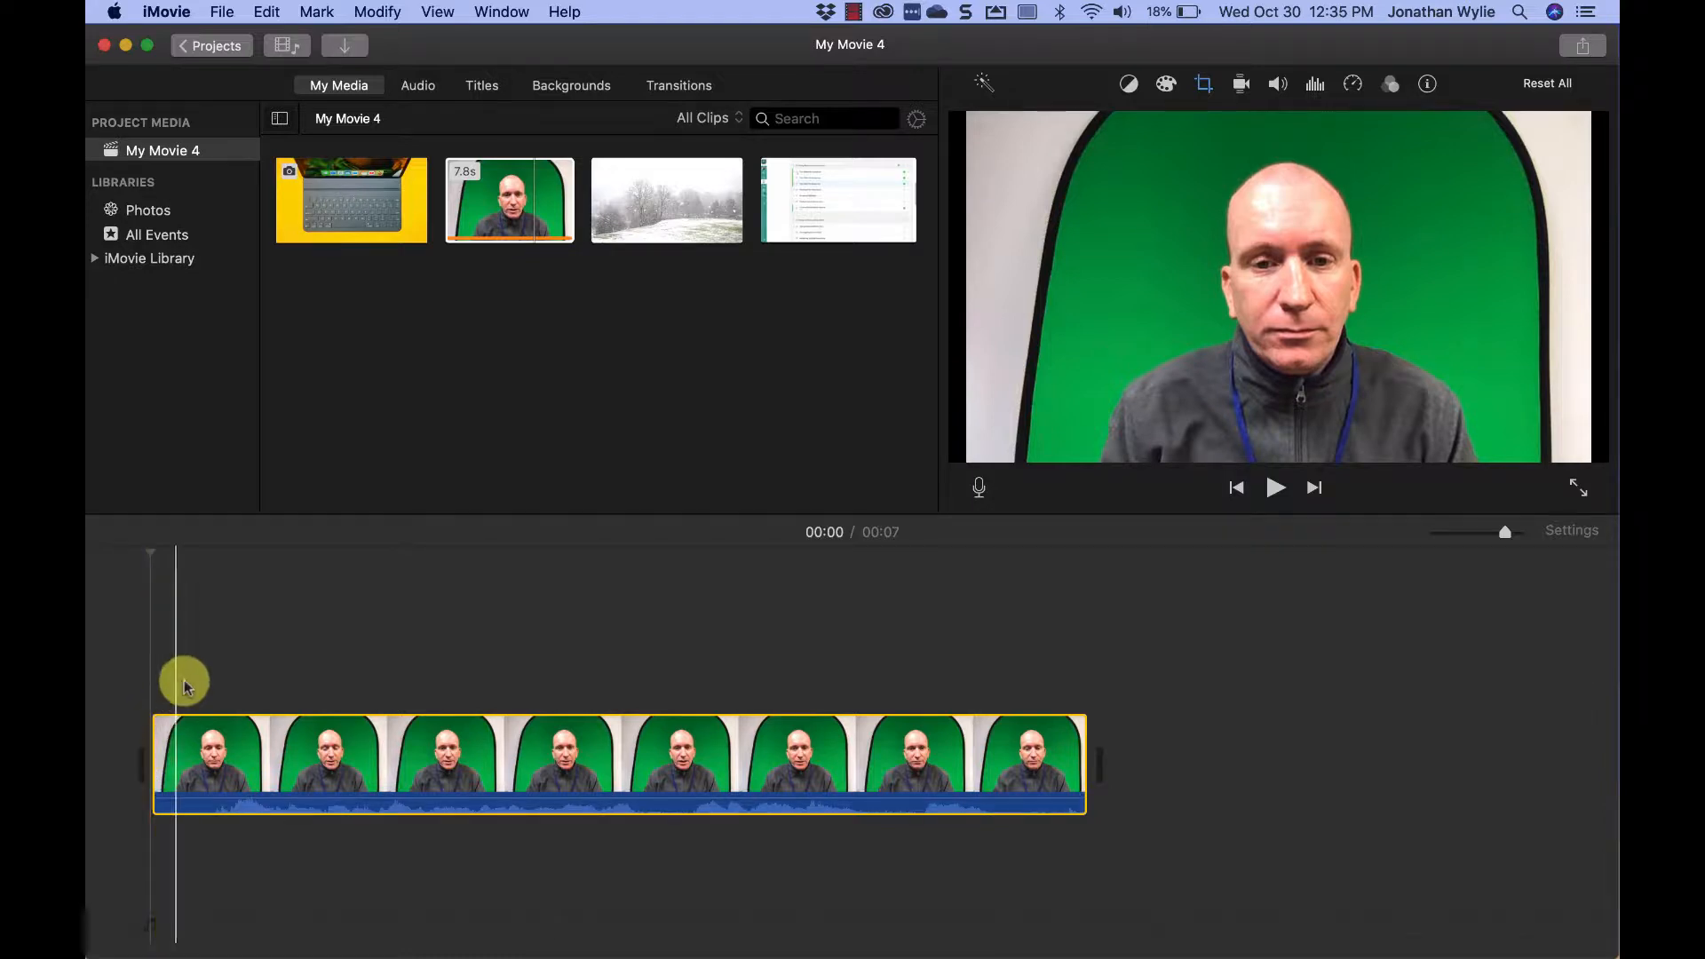
click(838, 216)
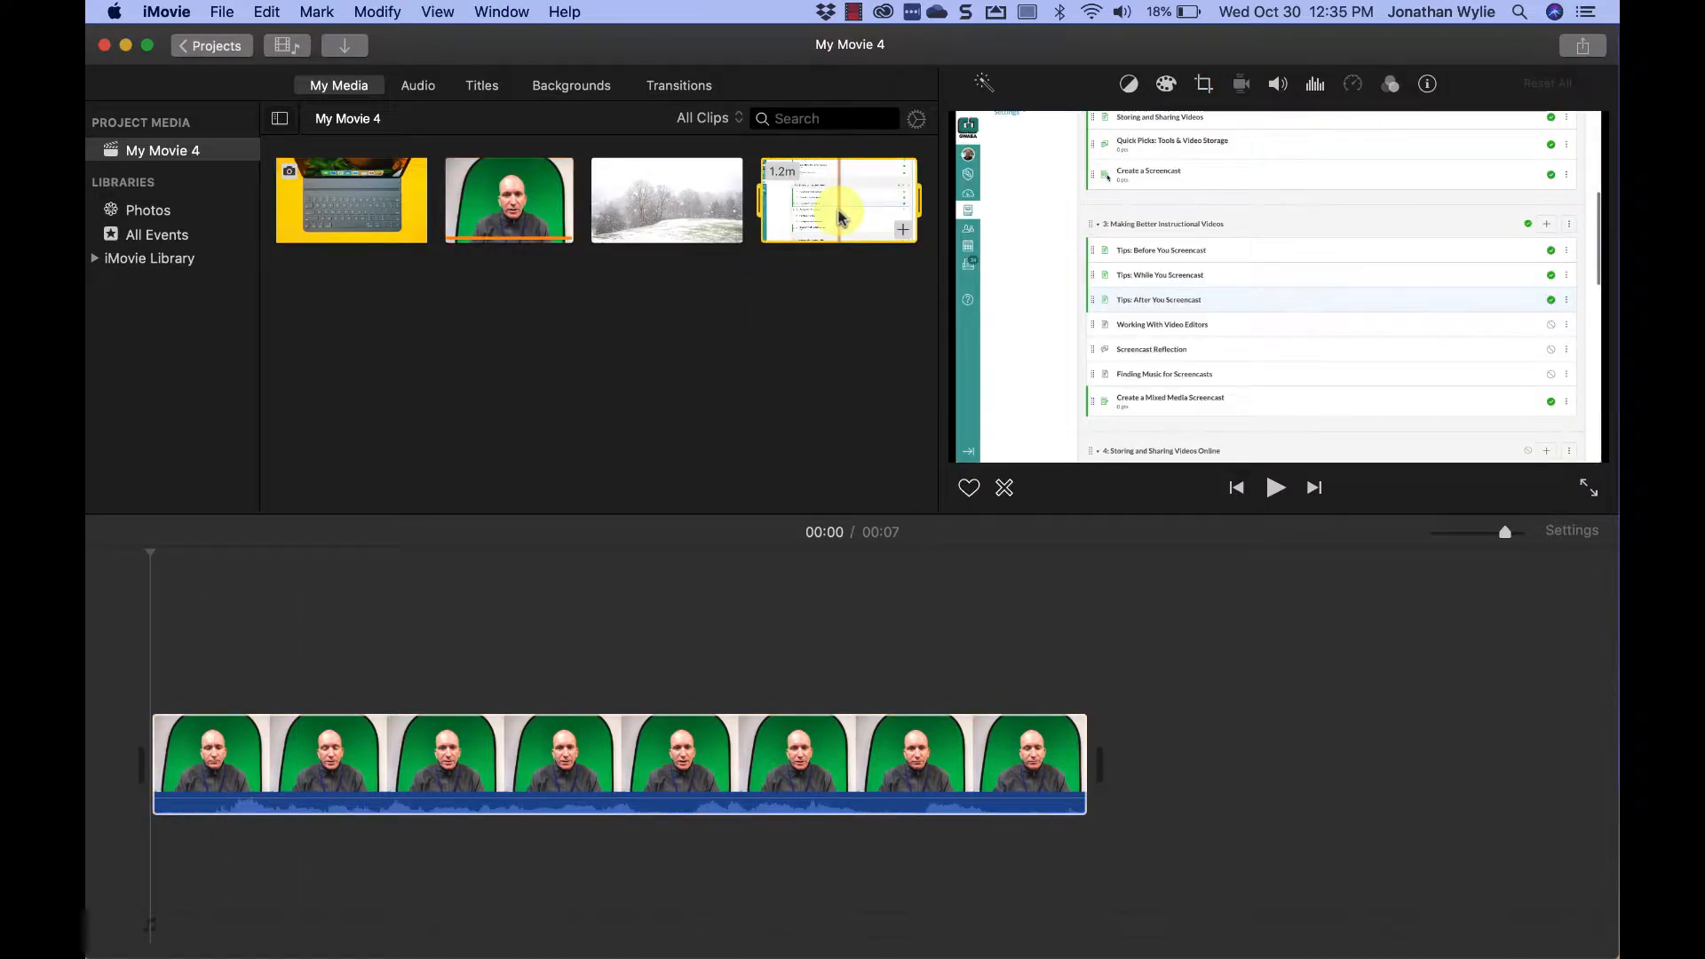
drag(838, 216, 1123, 750)
Step: Append the yellow keyboard photo to the timeline after the screencast clip
scroll(1124, 750, right, 10)
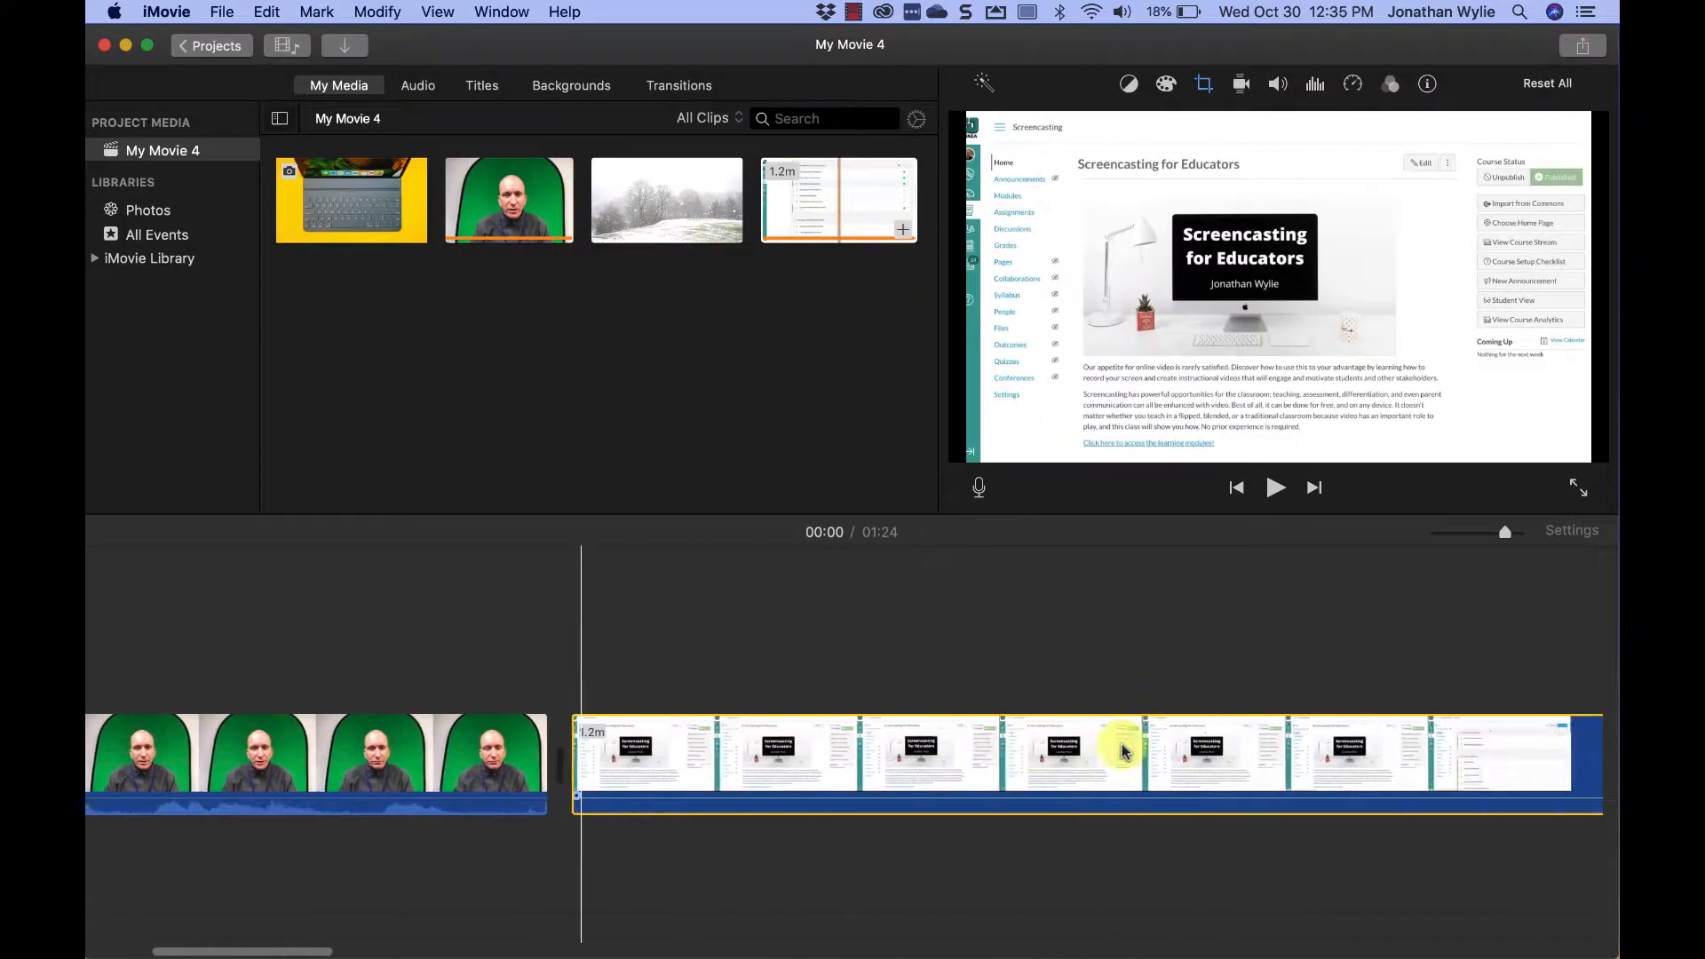
scroll(1123, 750, right, 15)
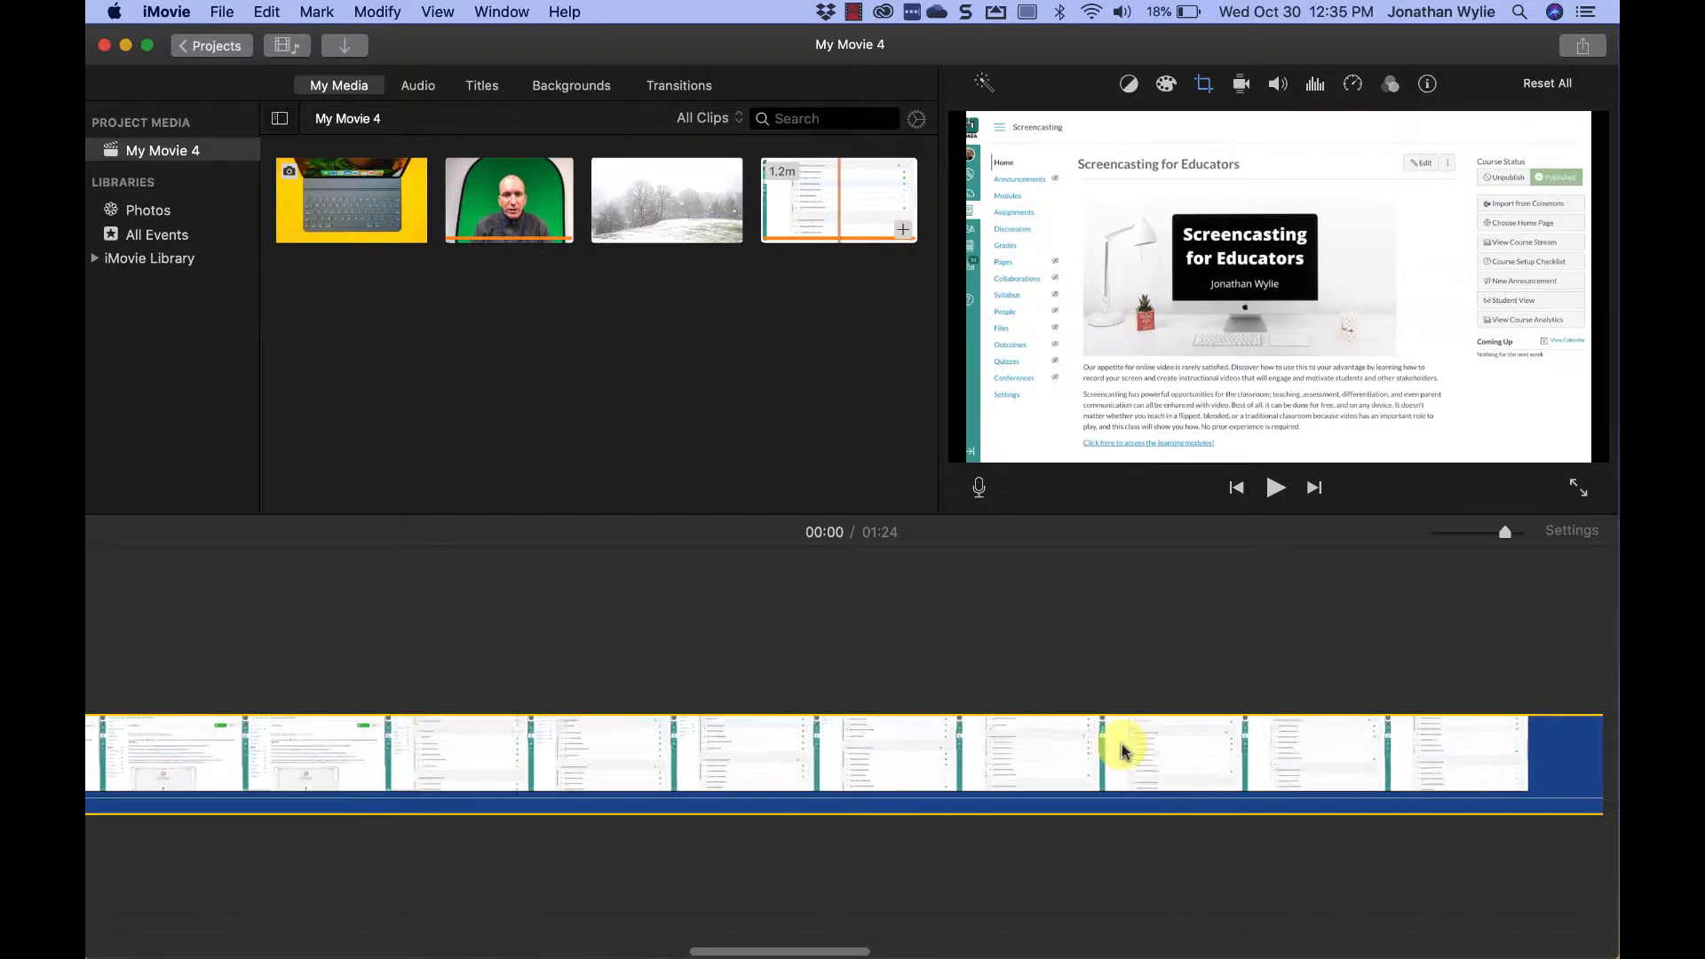
scroll(1123, 751, right, 10)
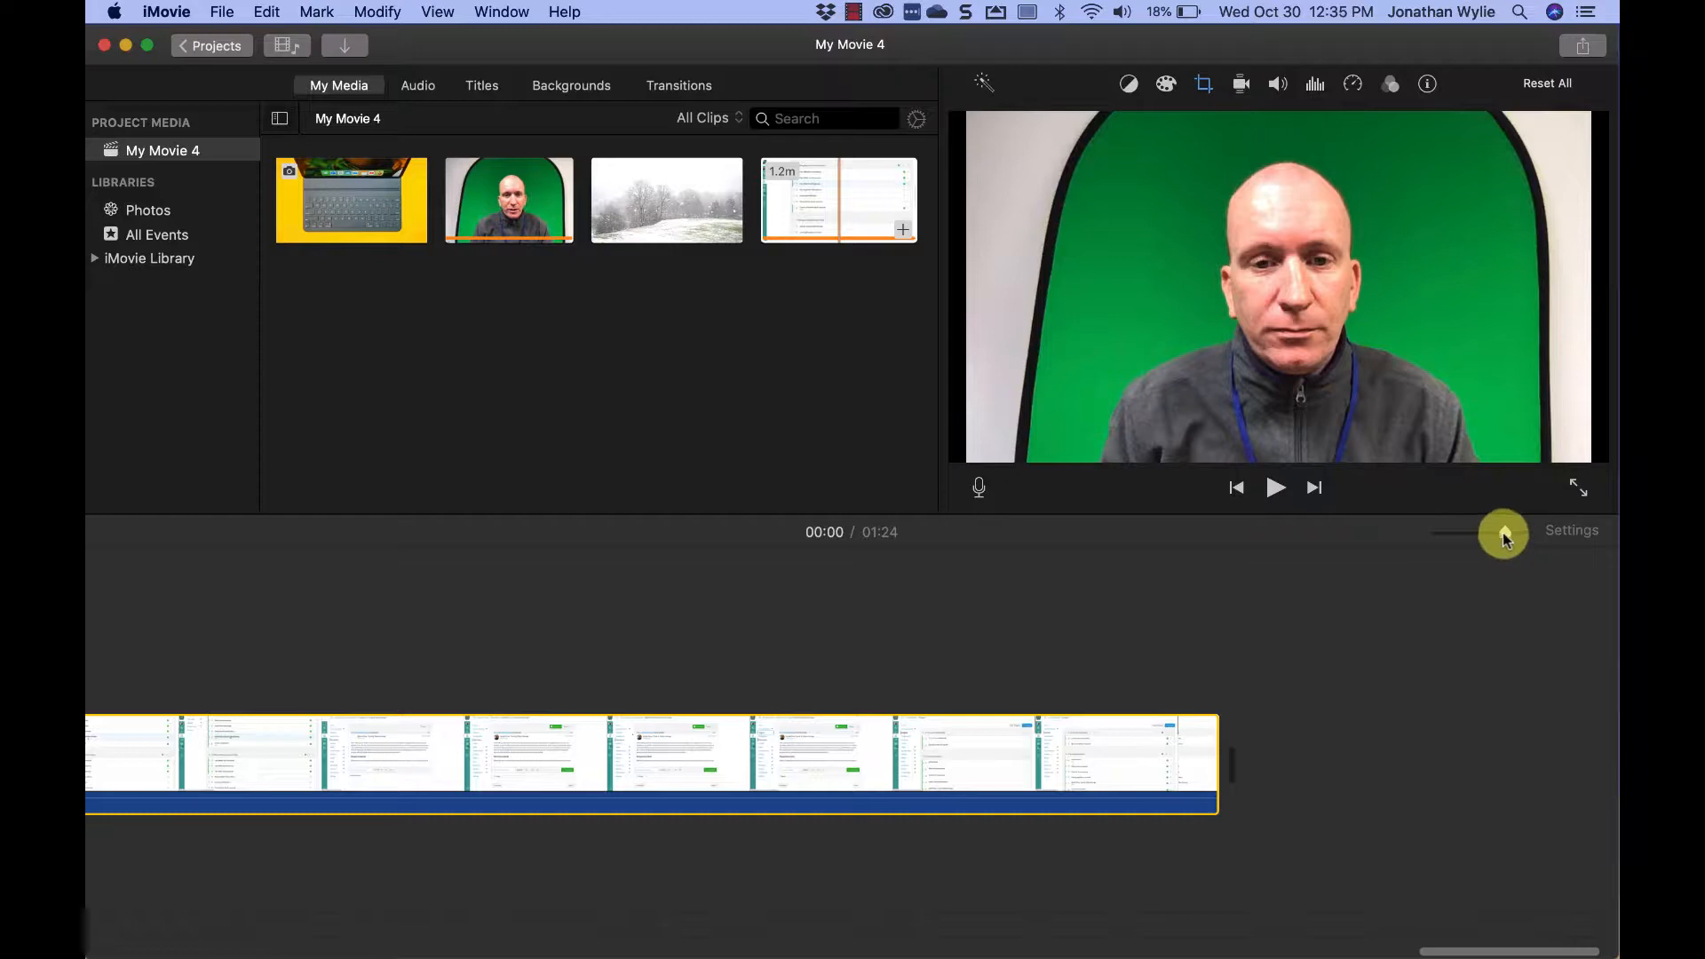
drag(1502, 531, 1466, 541)
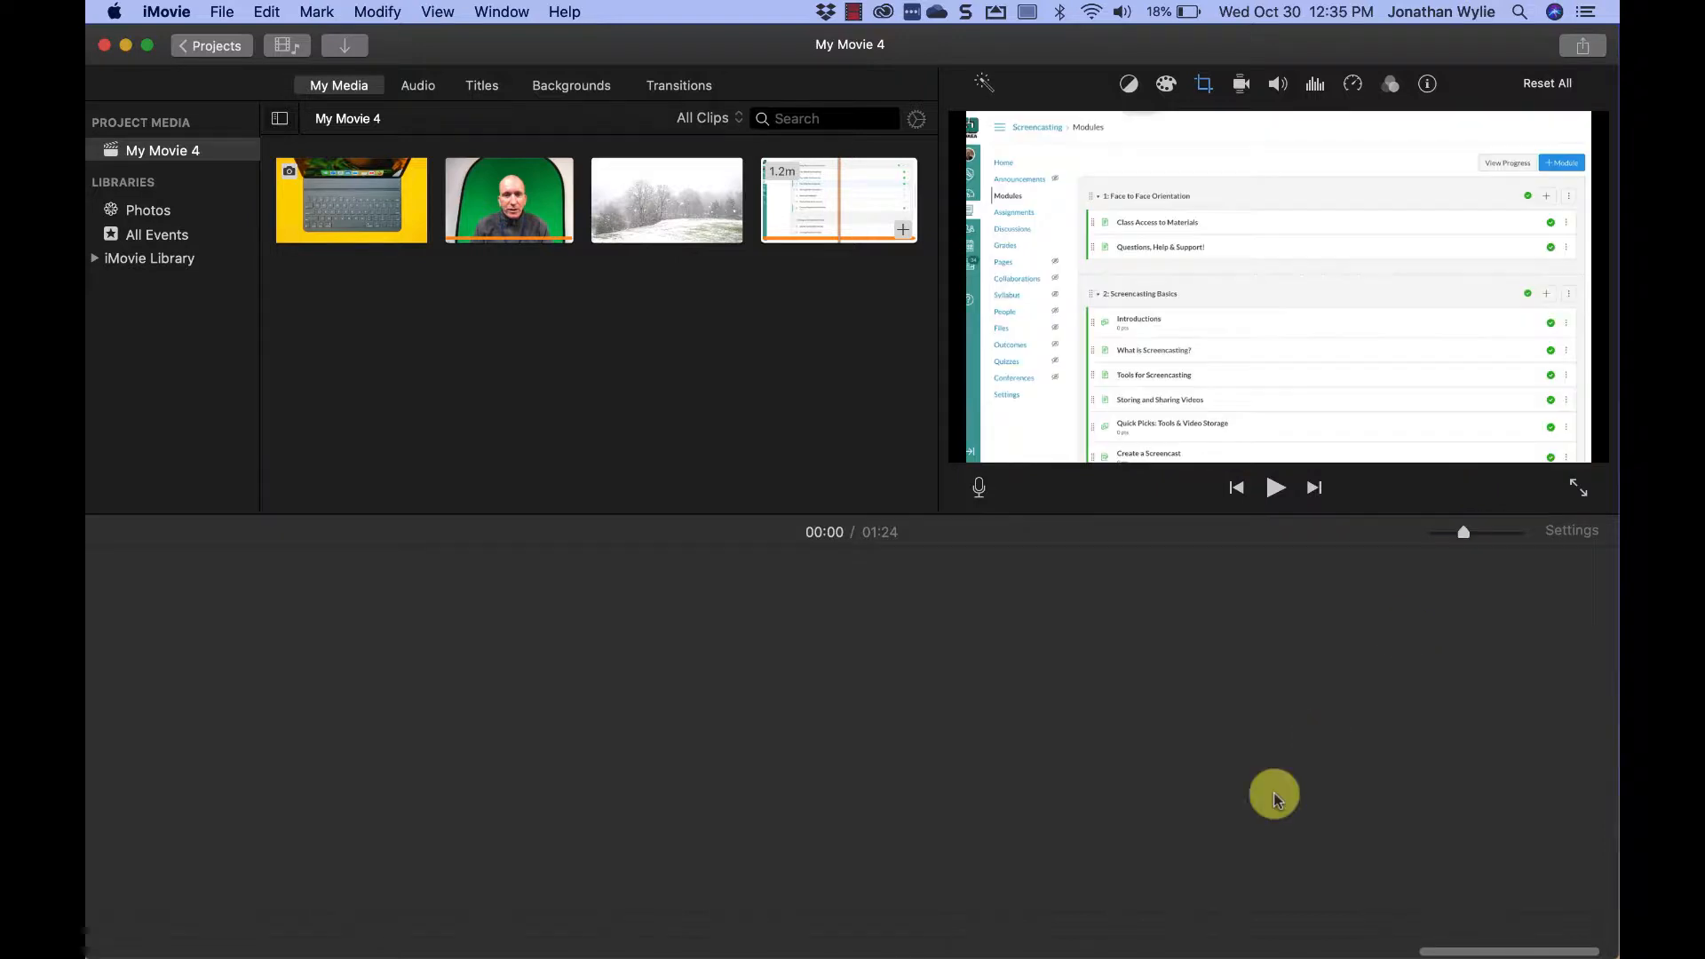
scroll(1257, 814, left, 20)
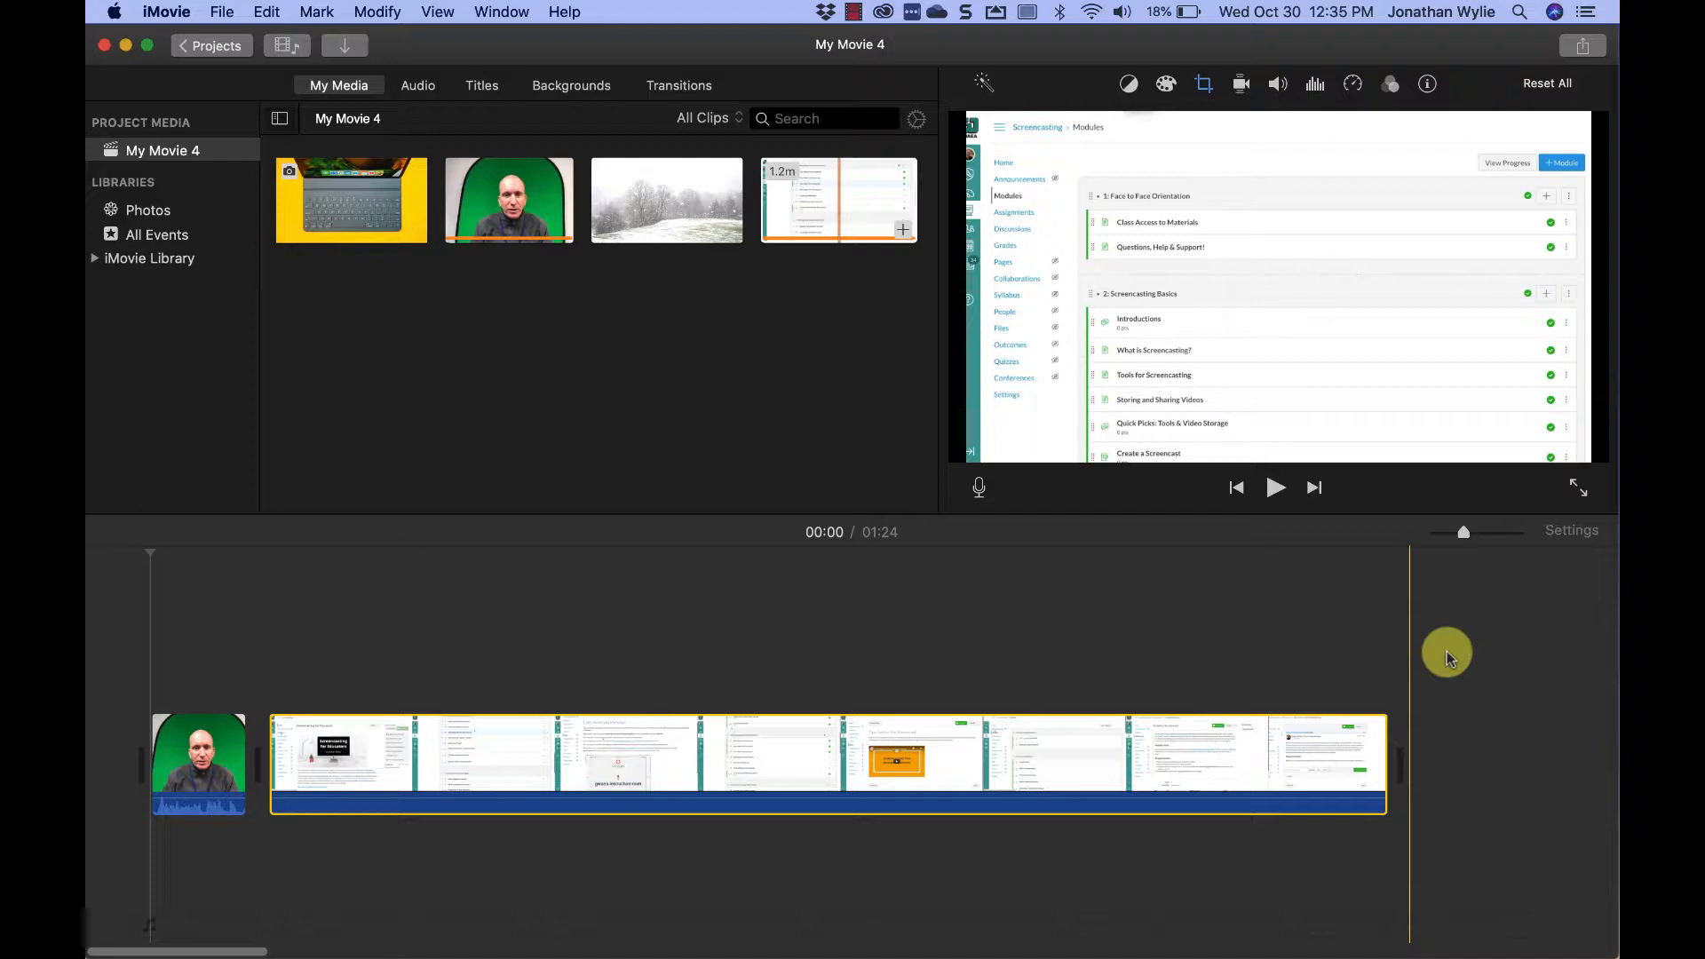
click(393, 296)
click(354, 204)
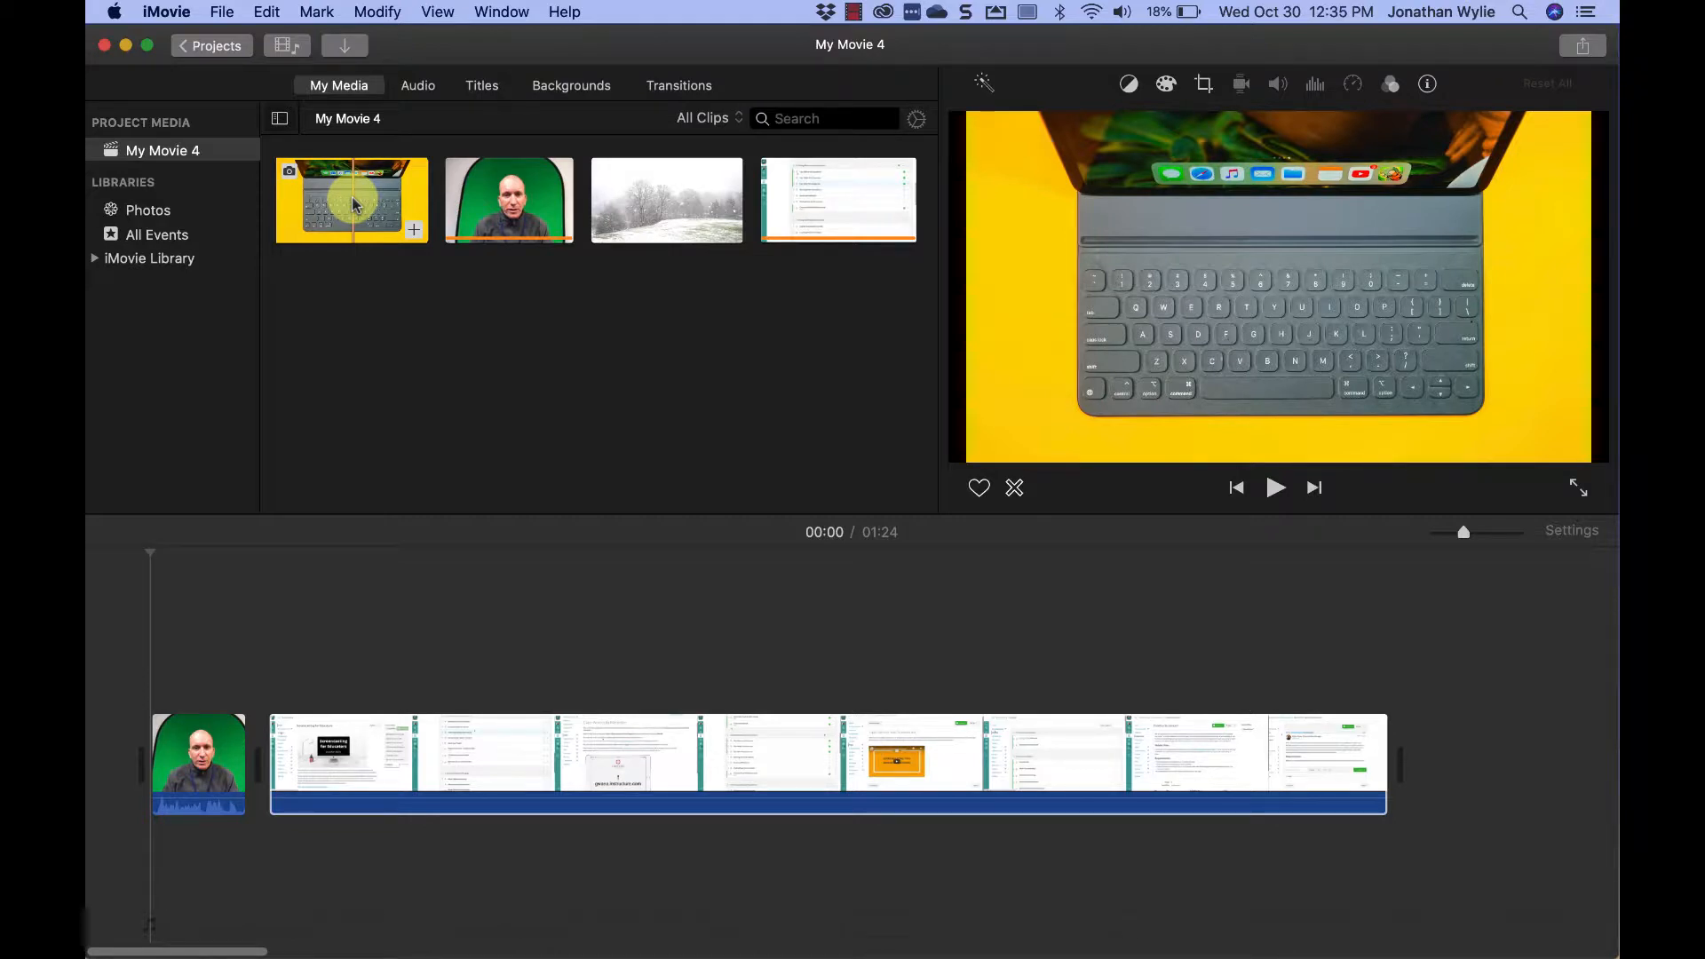
click(413, 233)
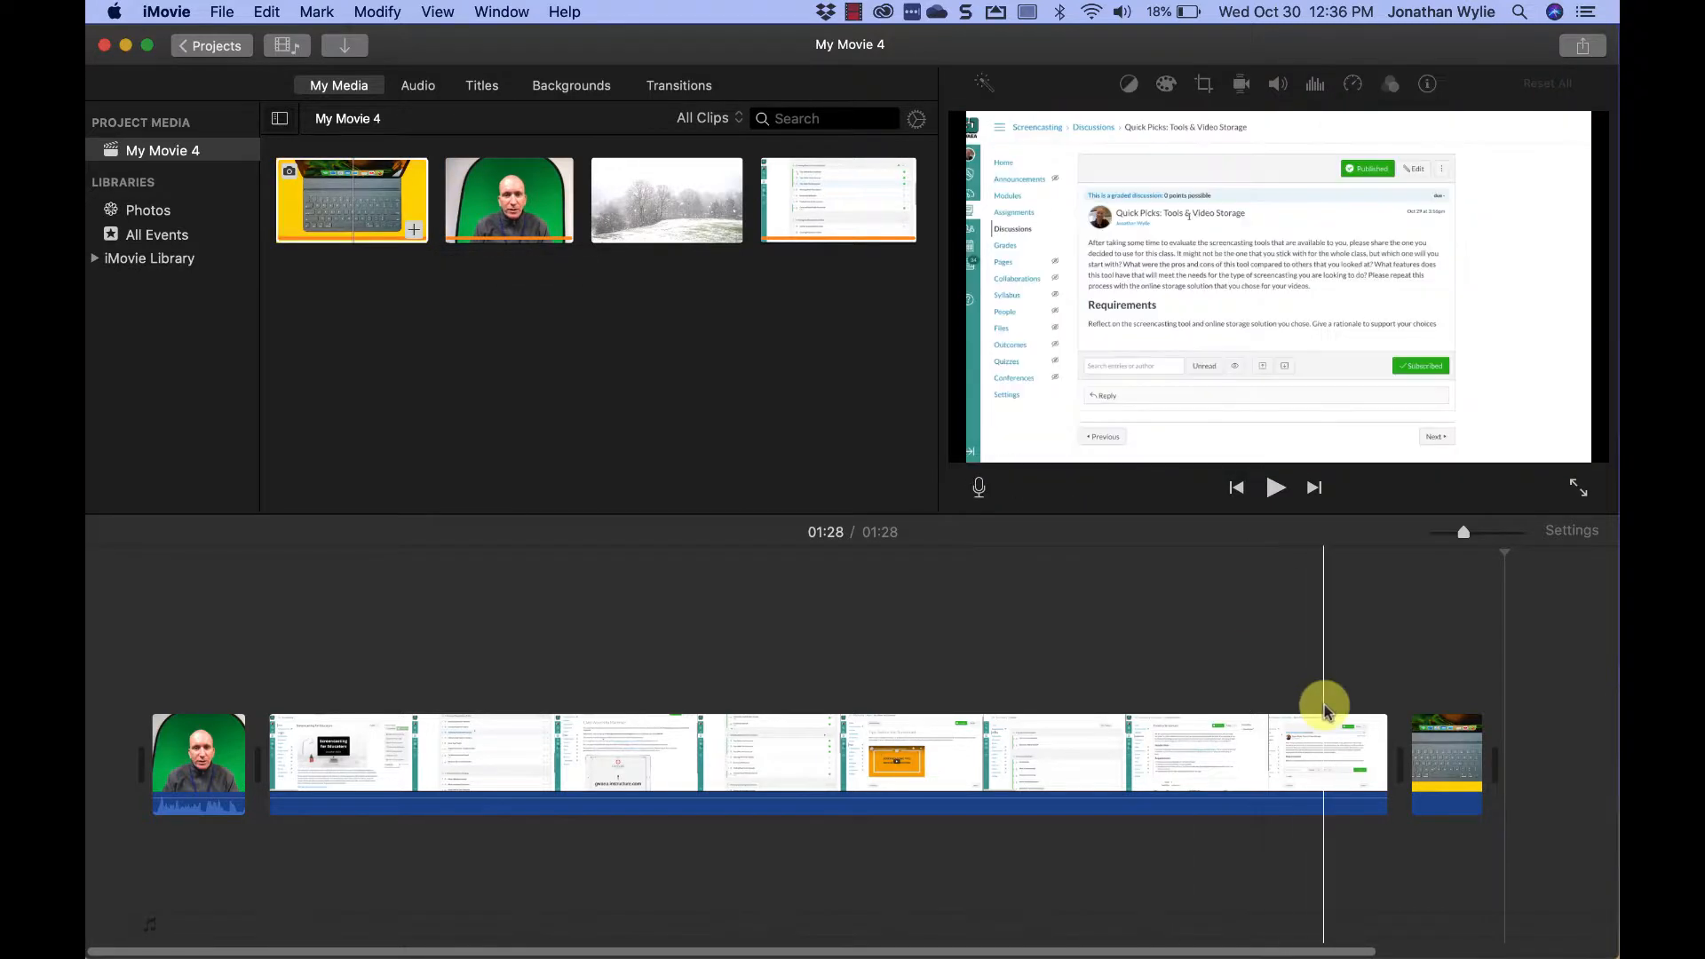
Step: Move the keyboard photo between the presenter and screencast clips, and return it to the end of the timeline
click(1440, 764)
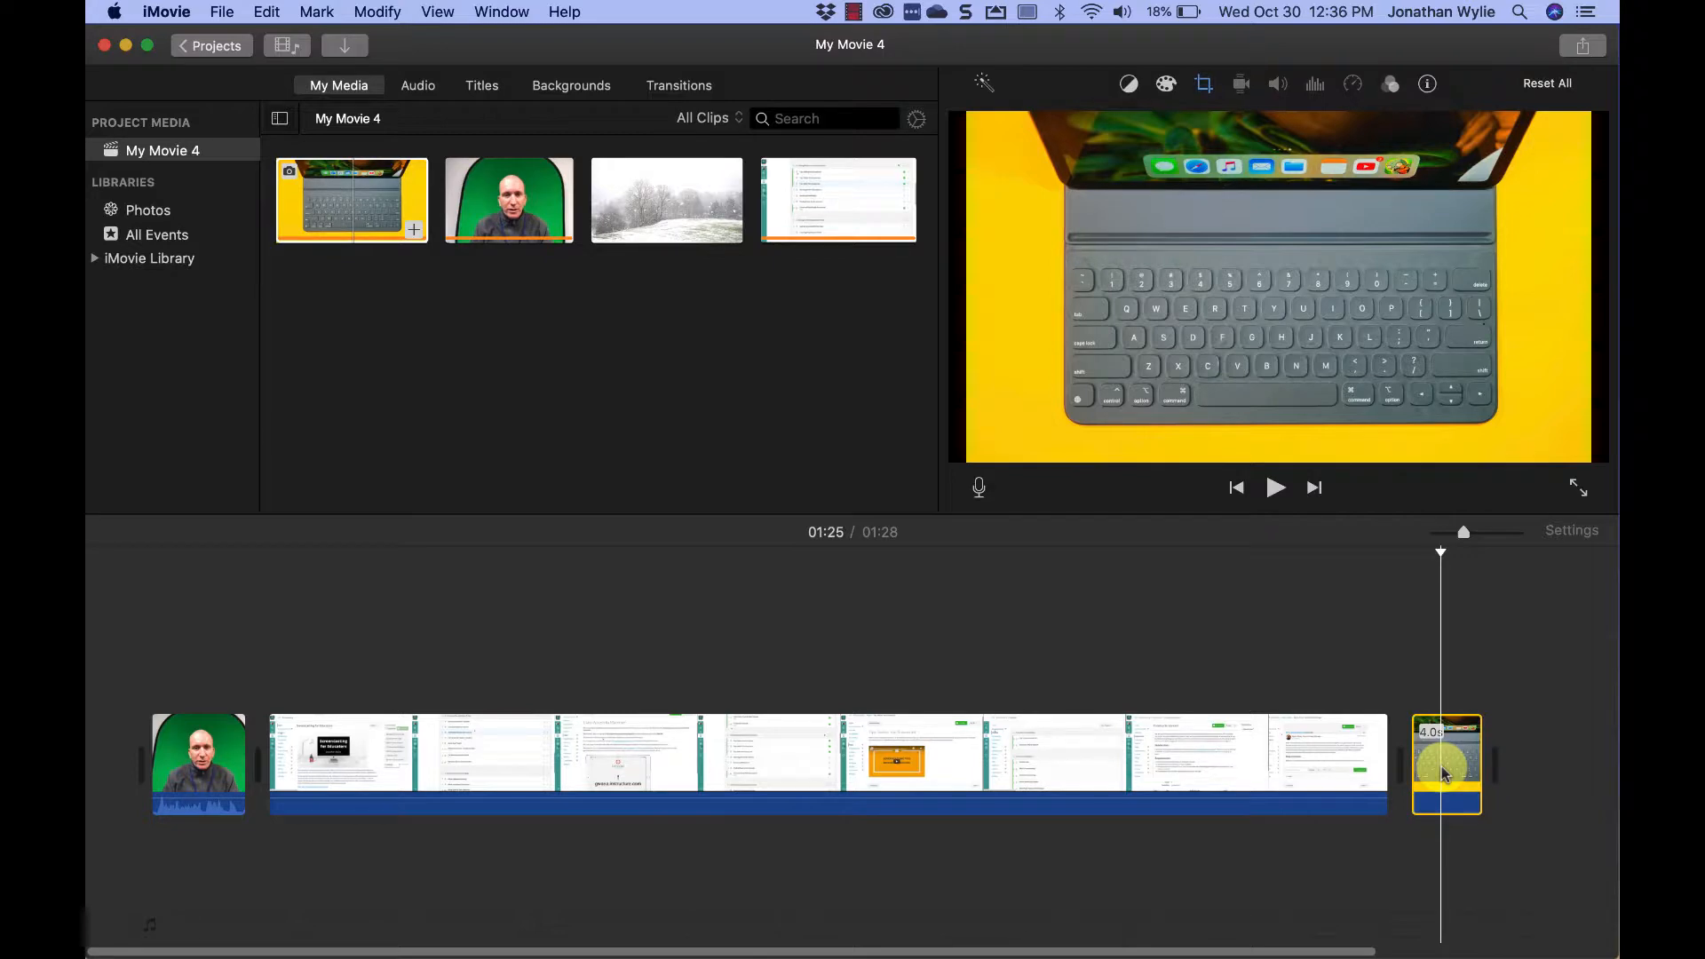
drag(1440, 772, 305, 772)
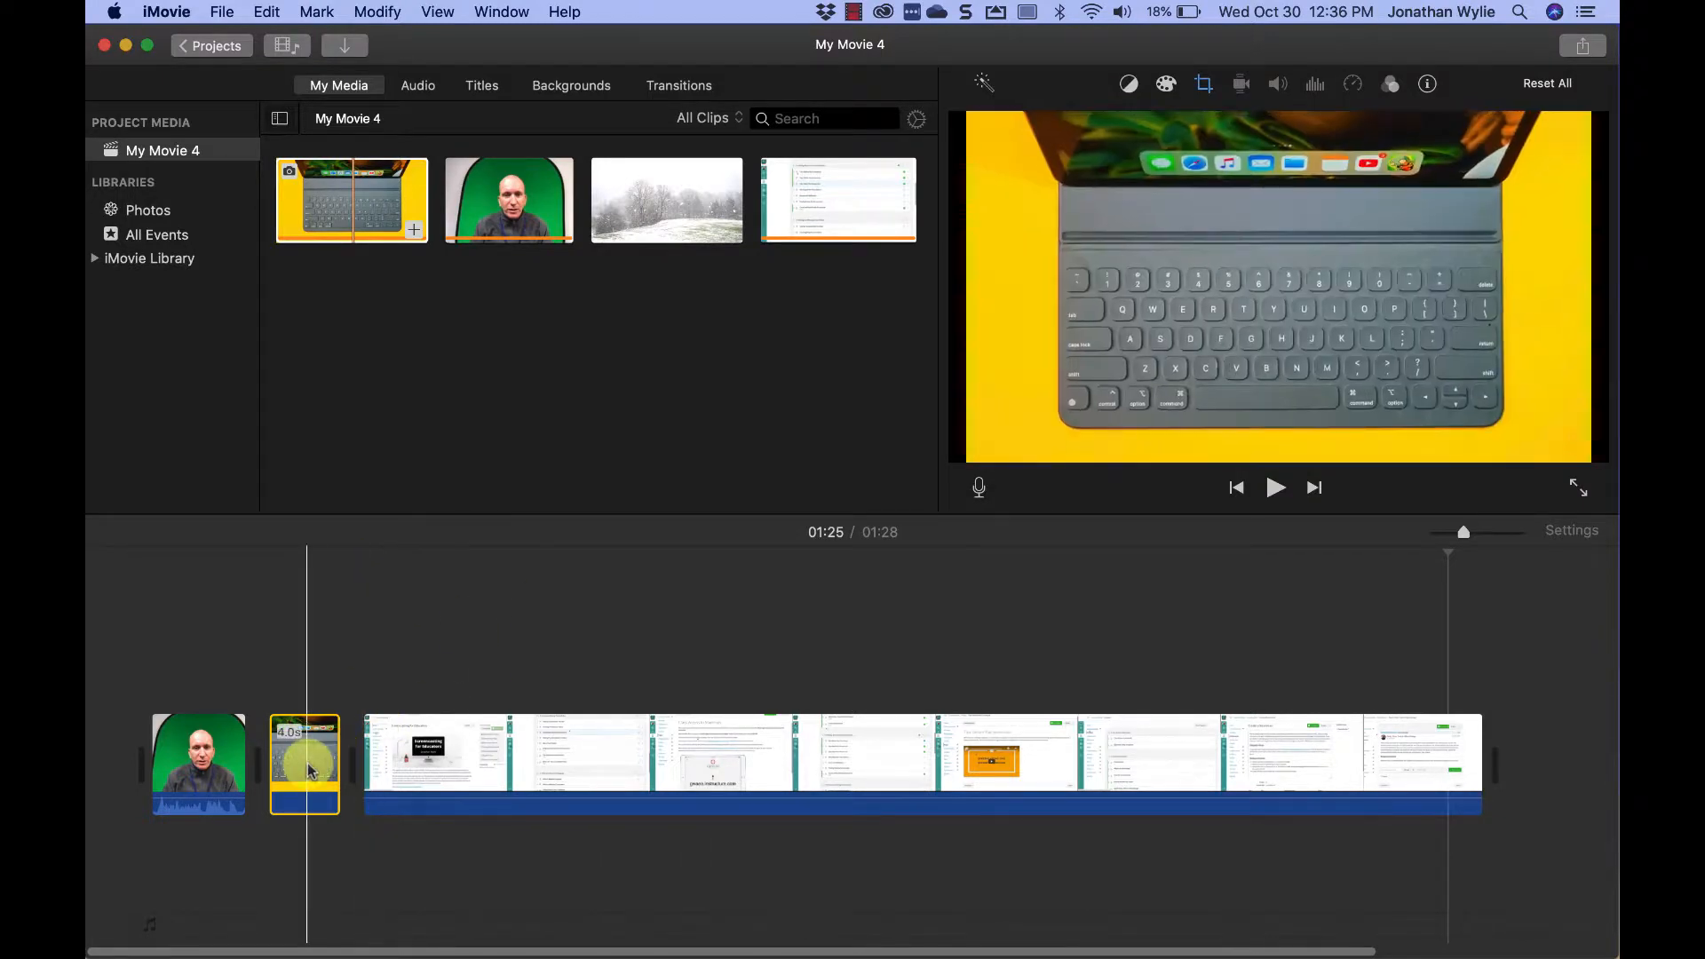
drag(309, 769, 1491, 760)
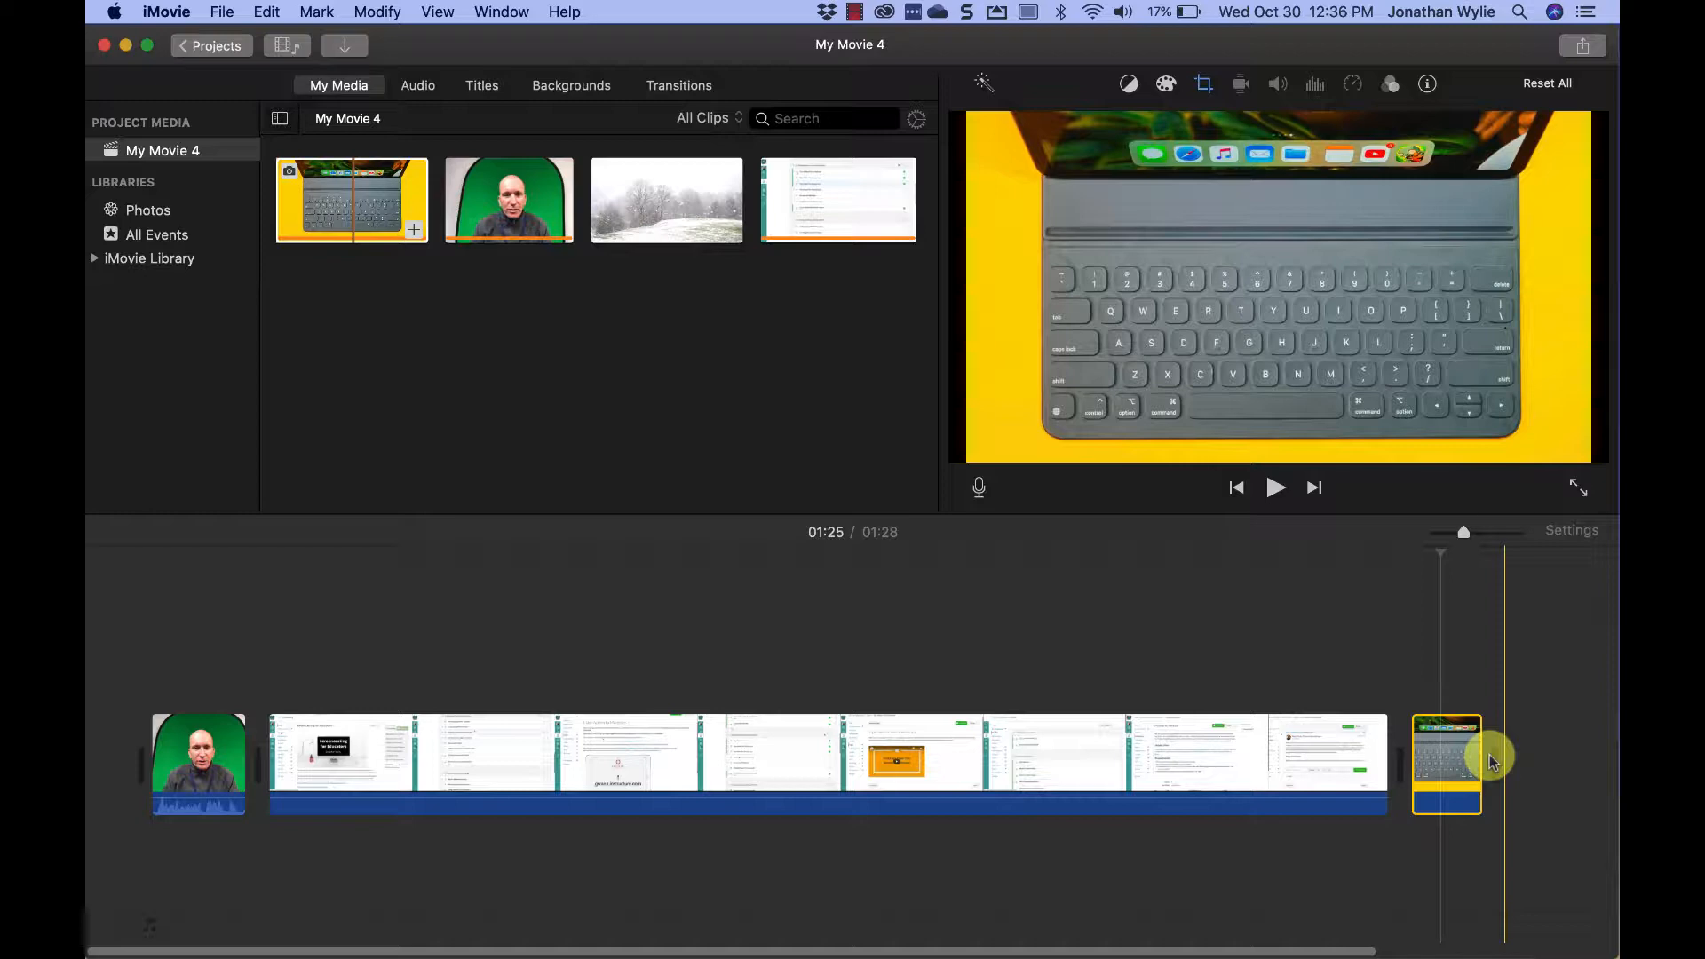
Step: Trim the start and end of the screencast clip to shorten it to 58.1 s
click(691, 765)
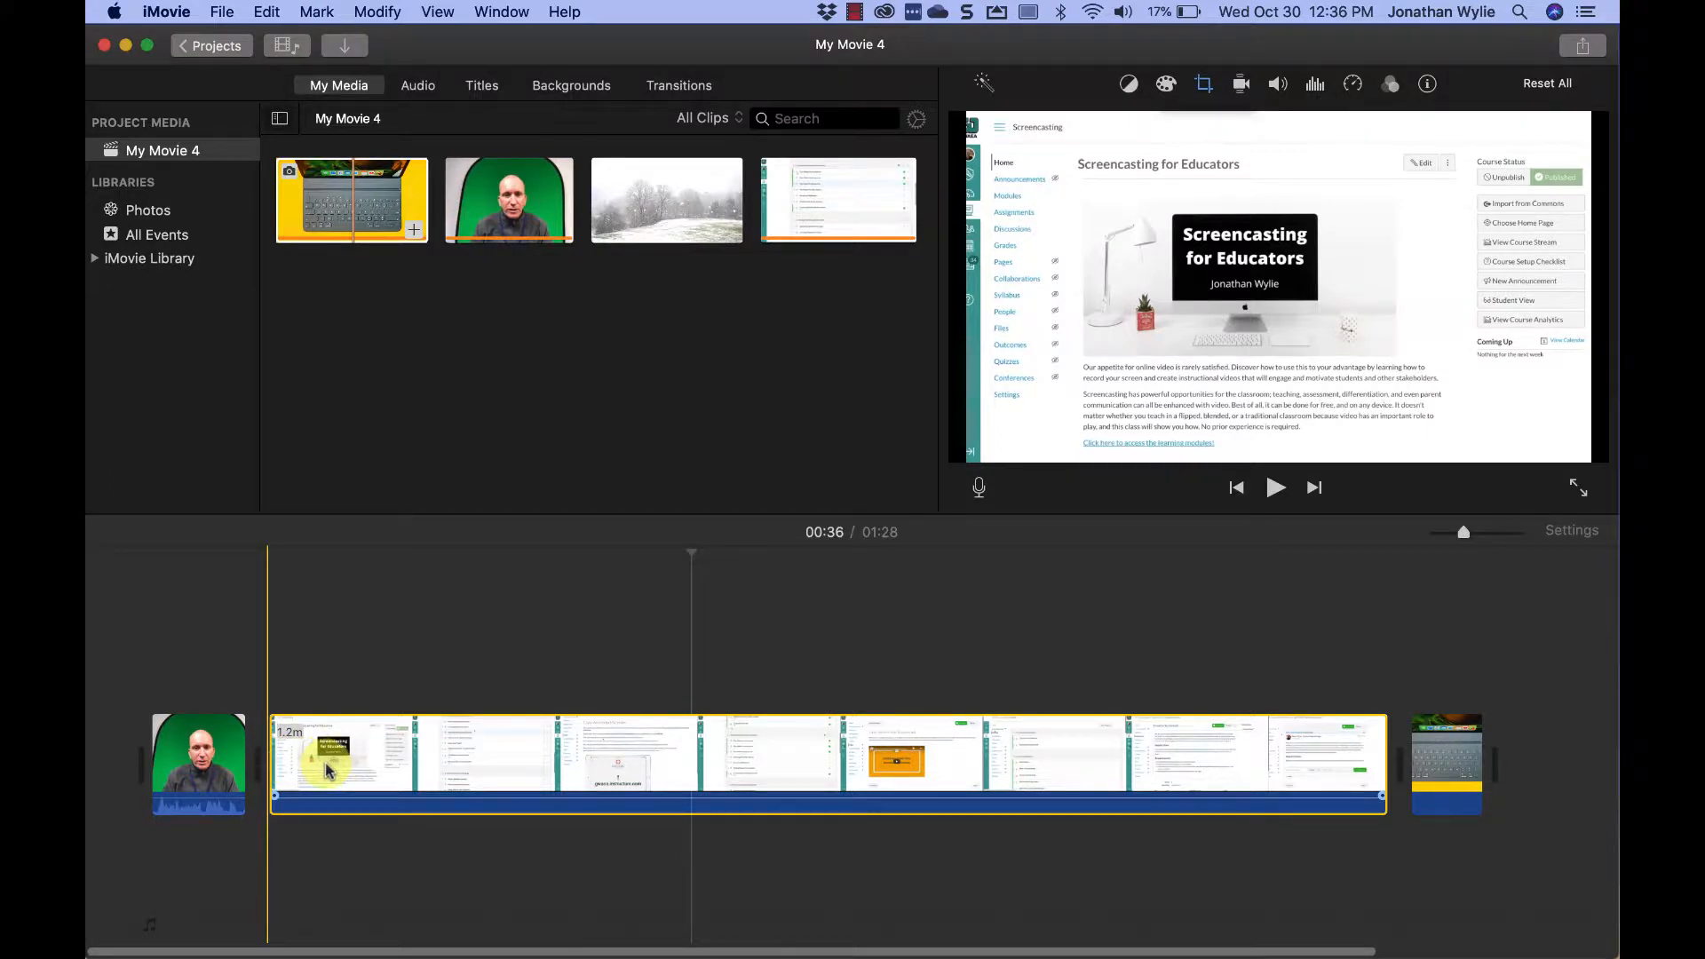
click(274, 761)
drag(273, 761, 427, 774)
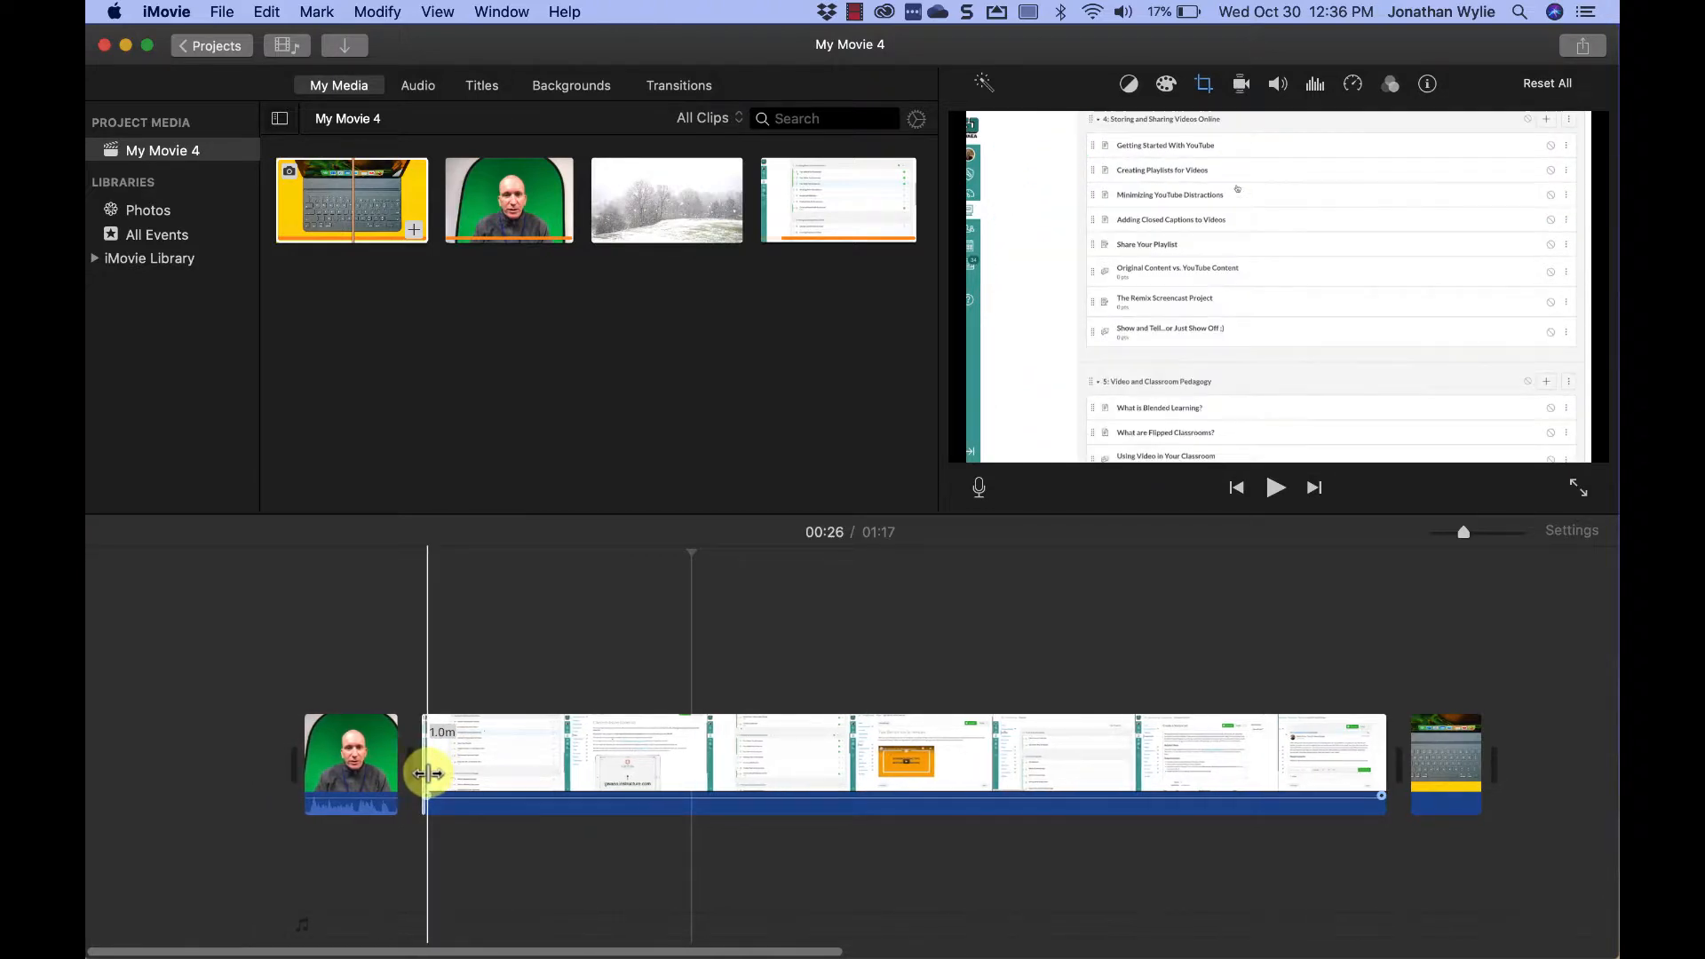
click(1332, 764)
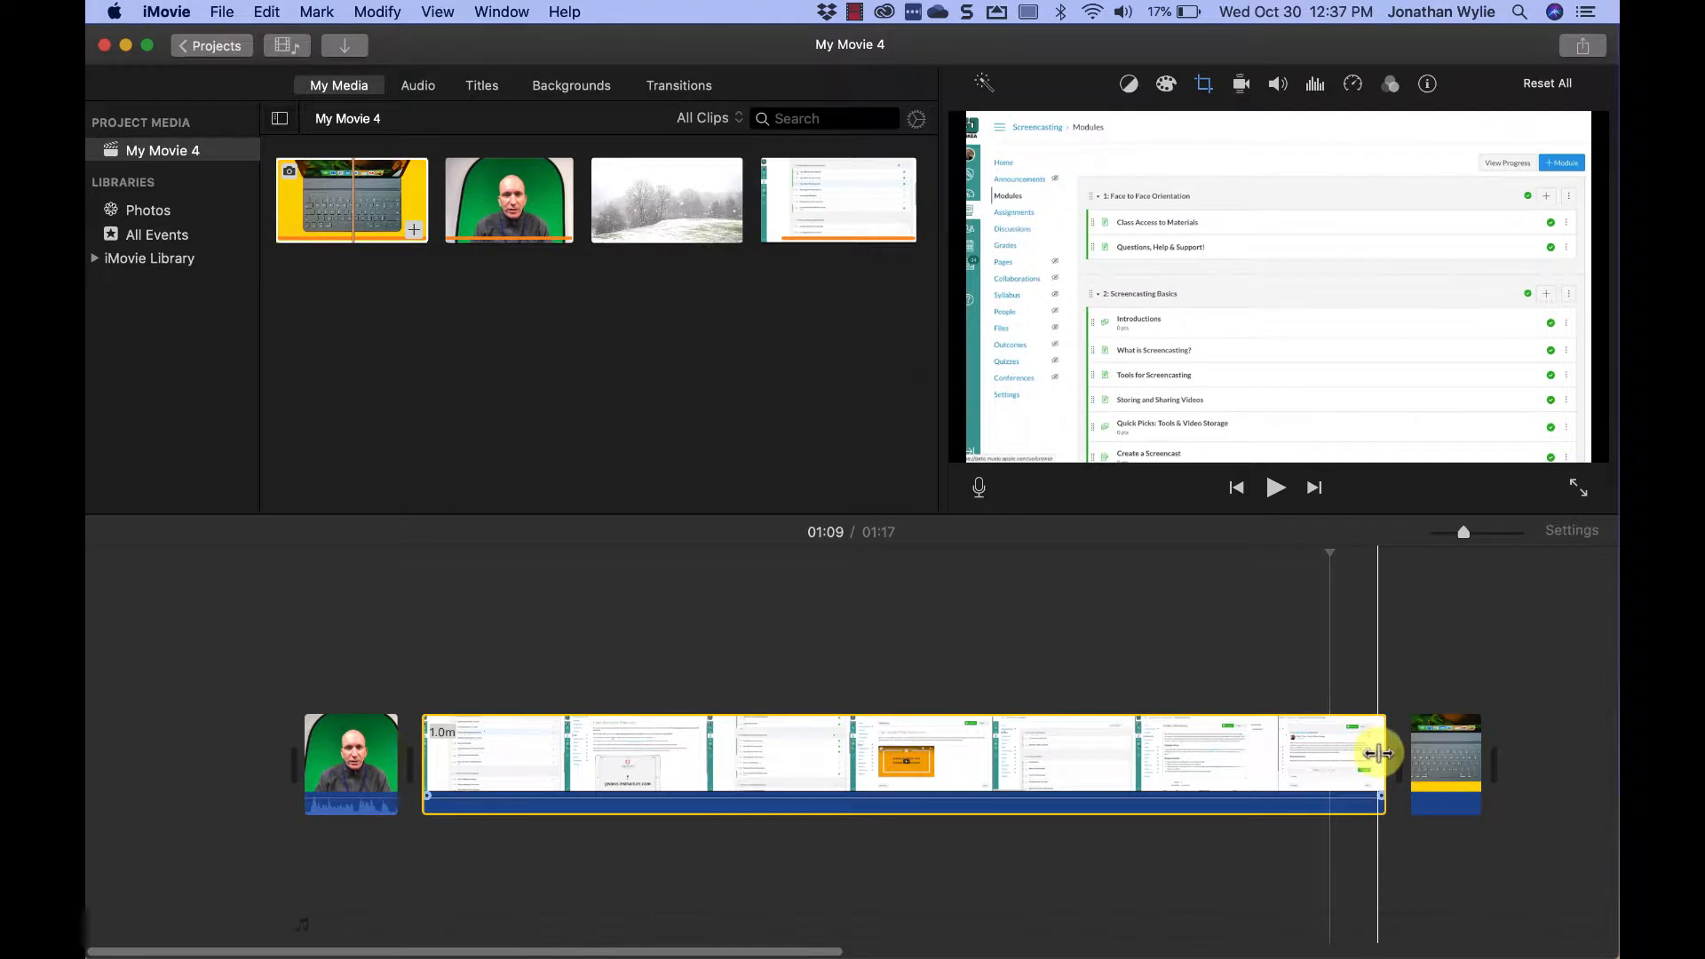
drag(1377, 753, 1268, 778)
drag(1267, 778, 1267, 778)
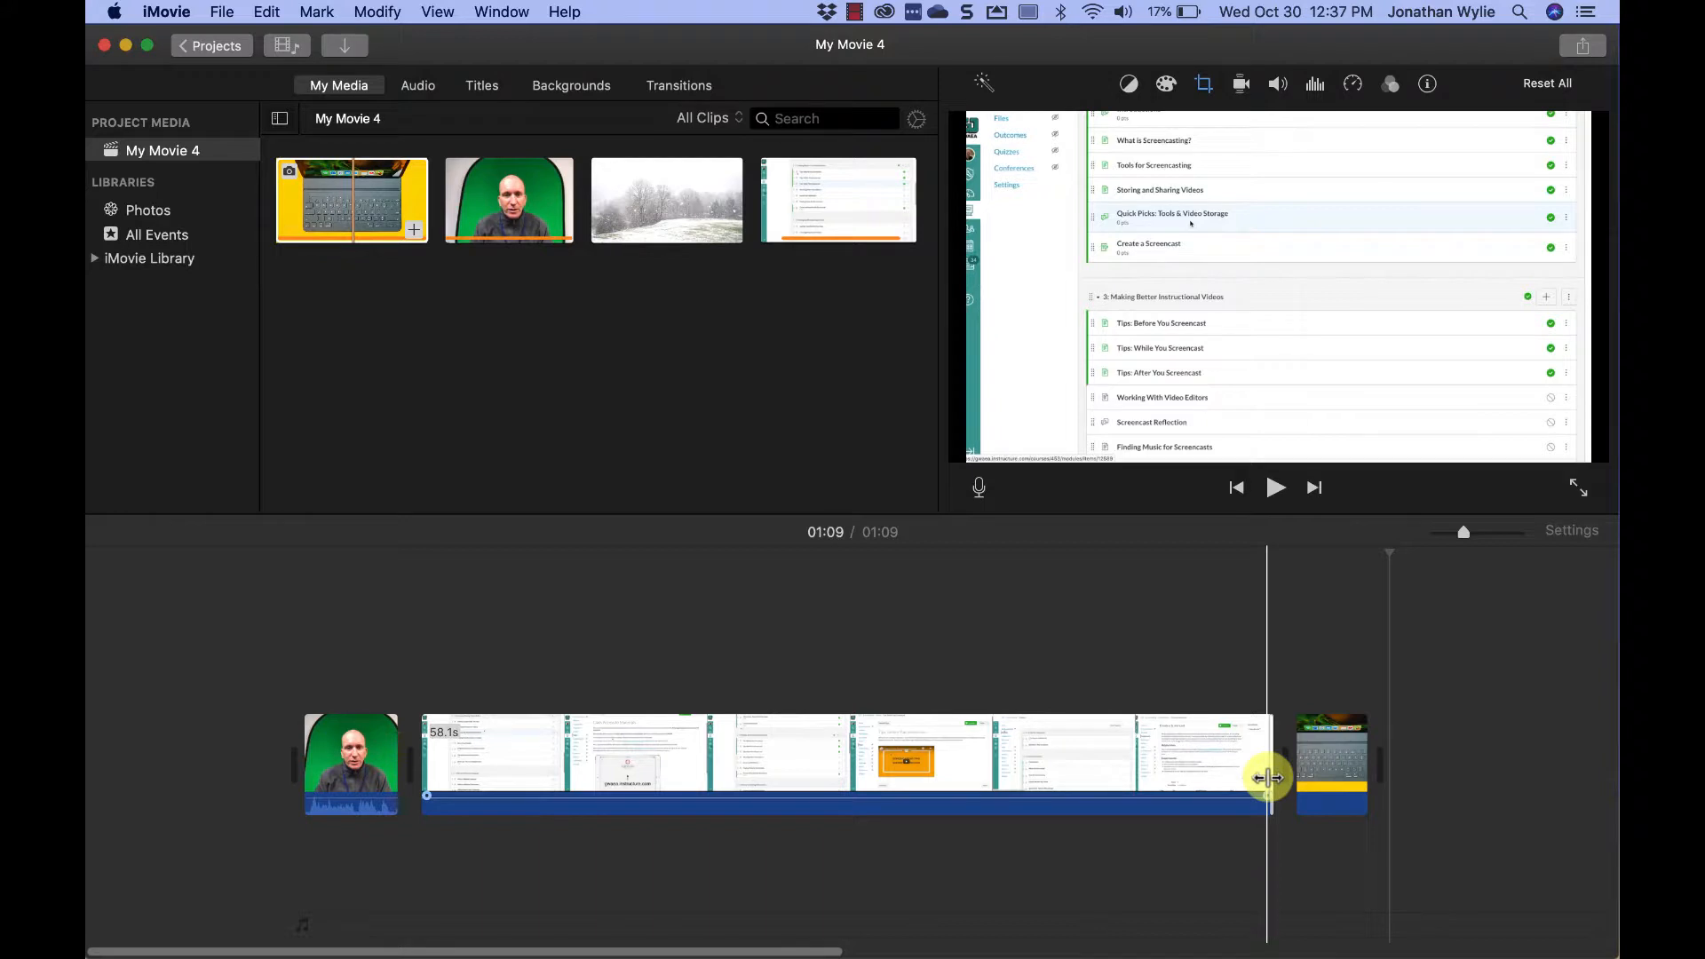
Step: Split the screencast clip at 00:40, where the orange Screencasting Tips video is shown
drag(1268, 778, 899, 736)
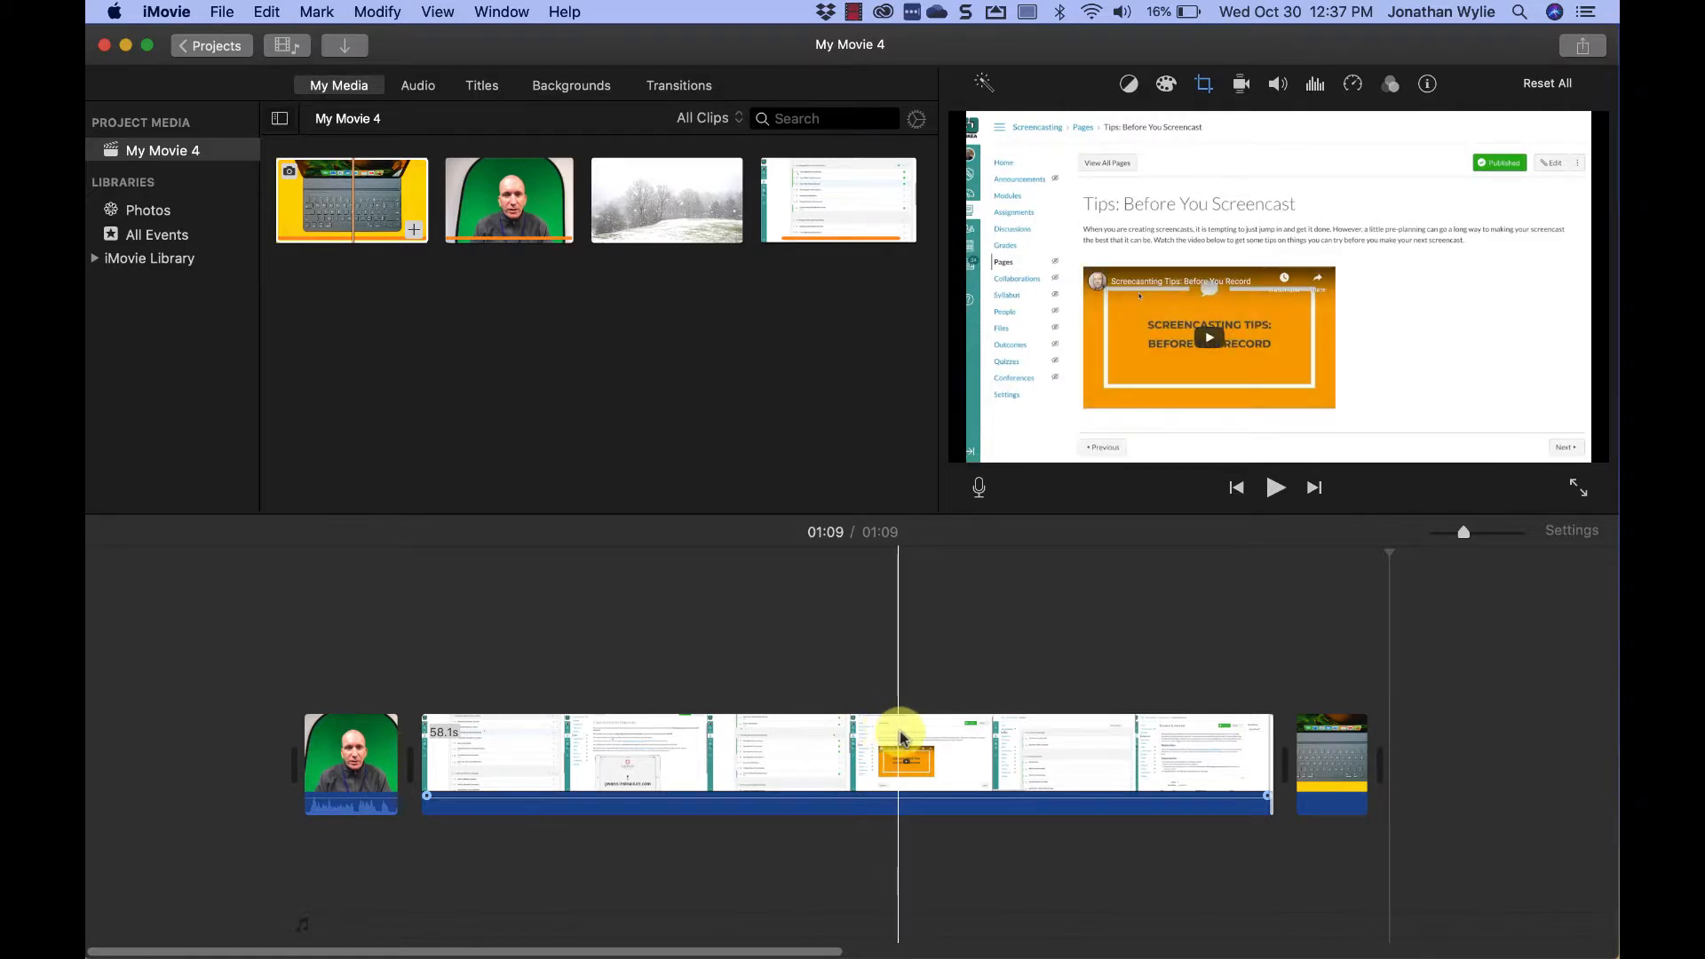
click(900, 737)
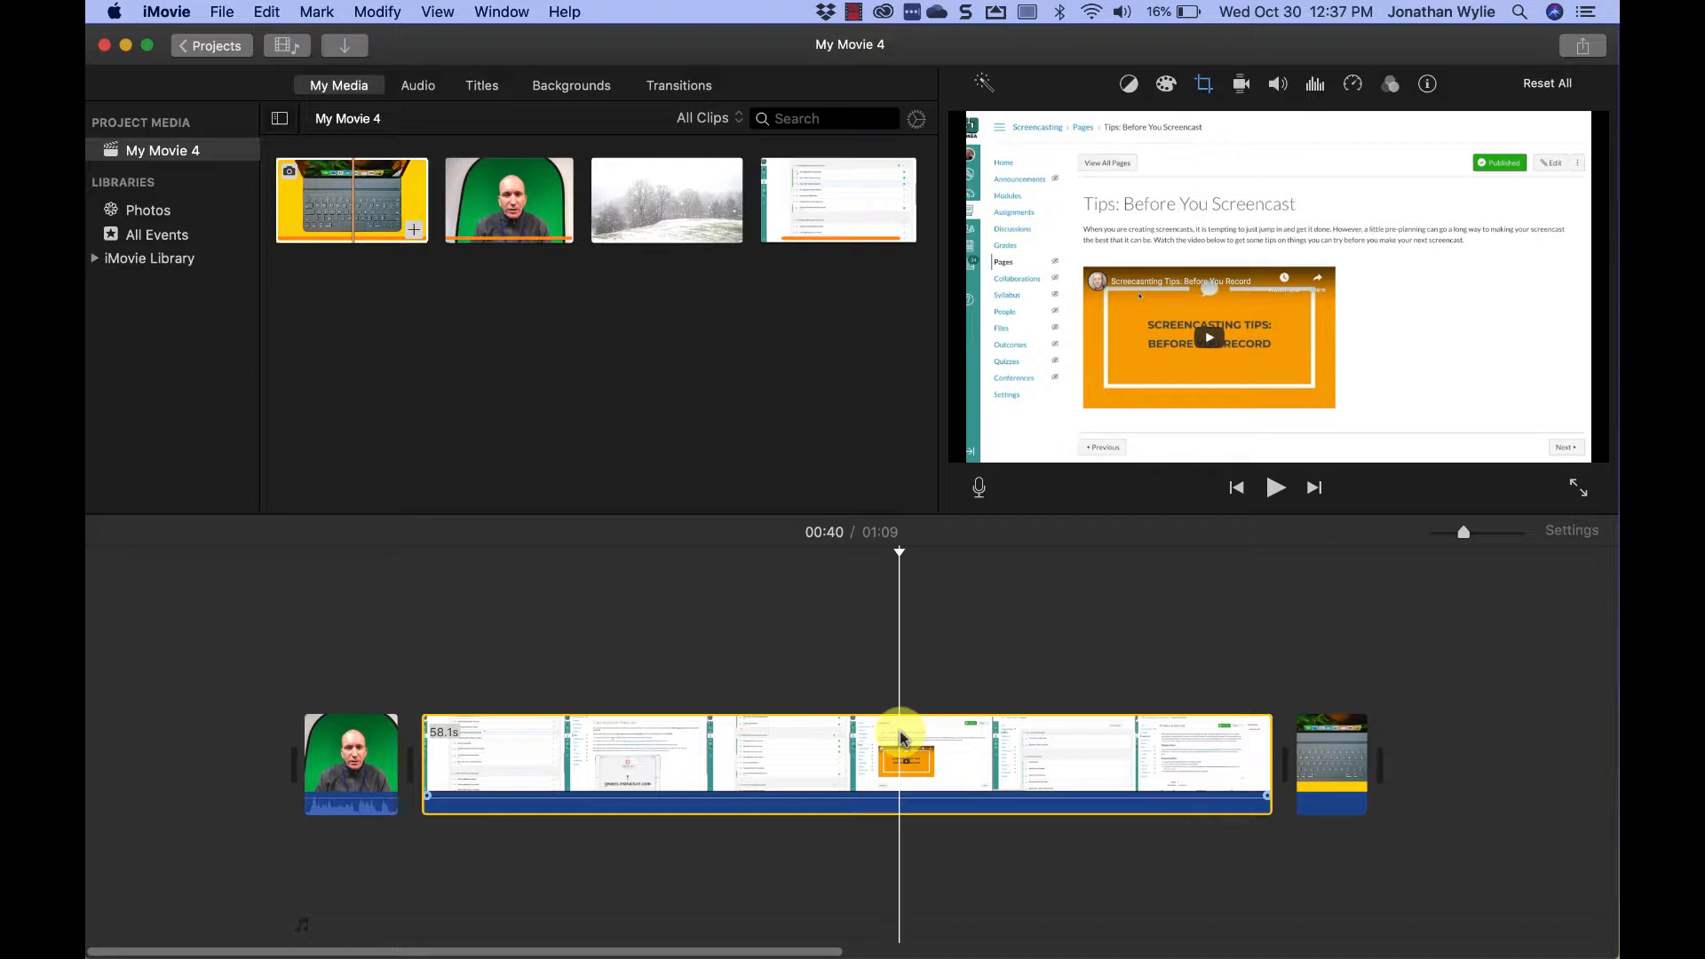
right_click(900, 736)
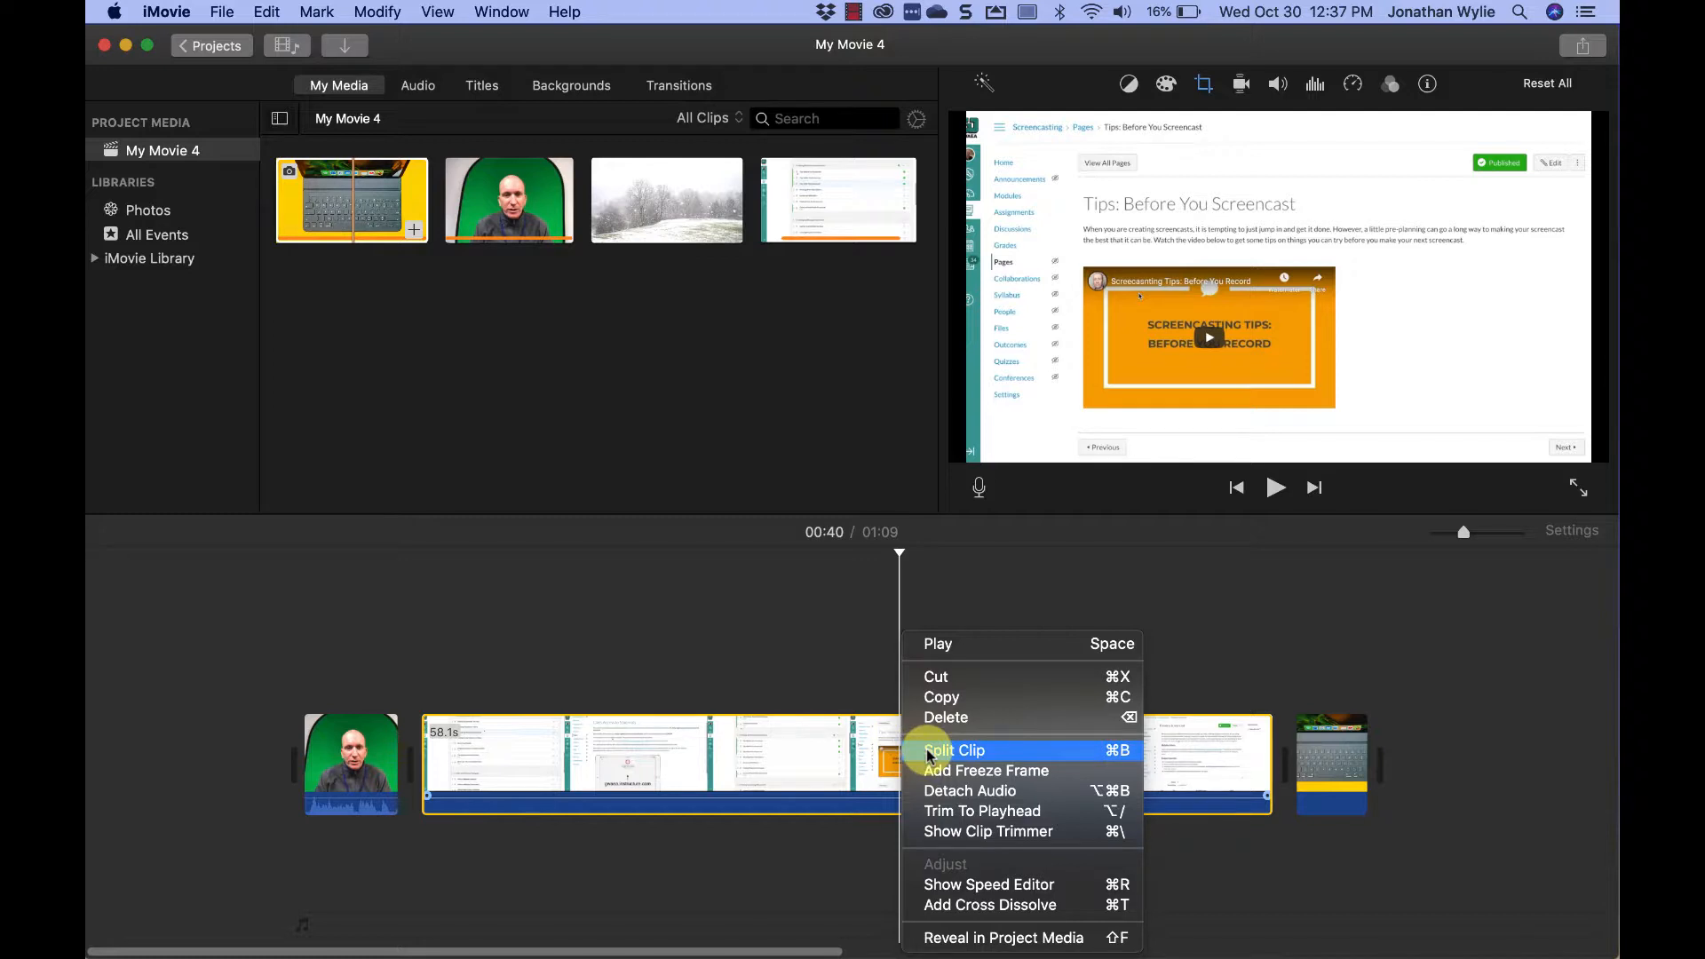
click(1080, 751)
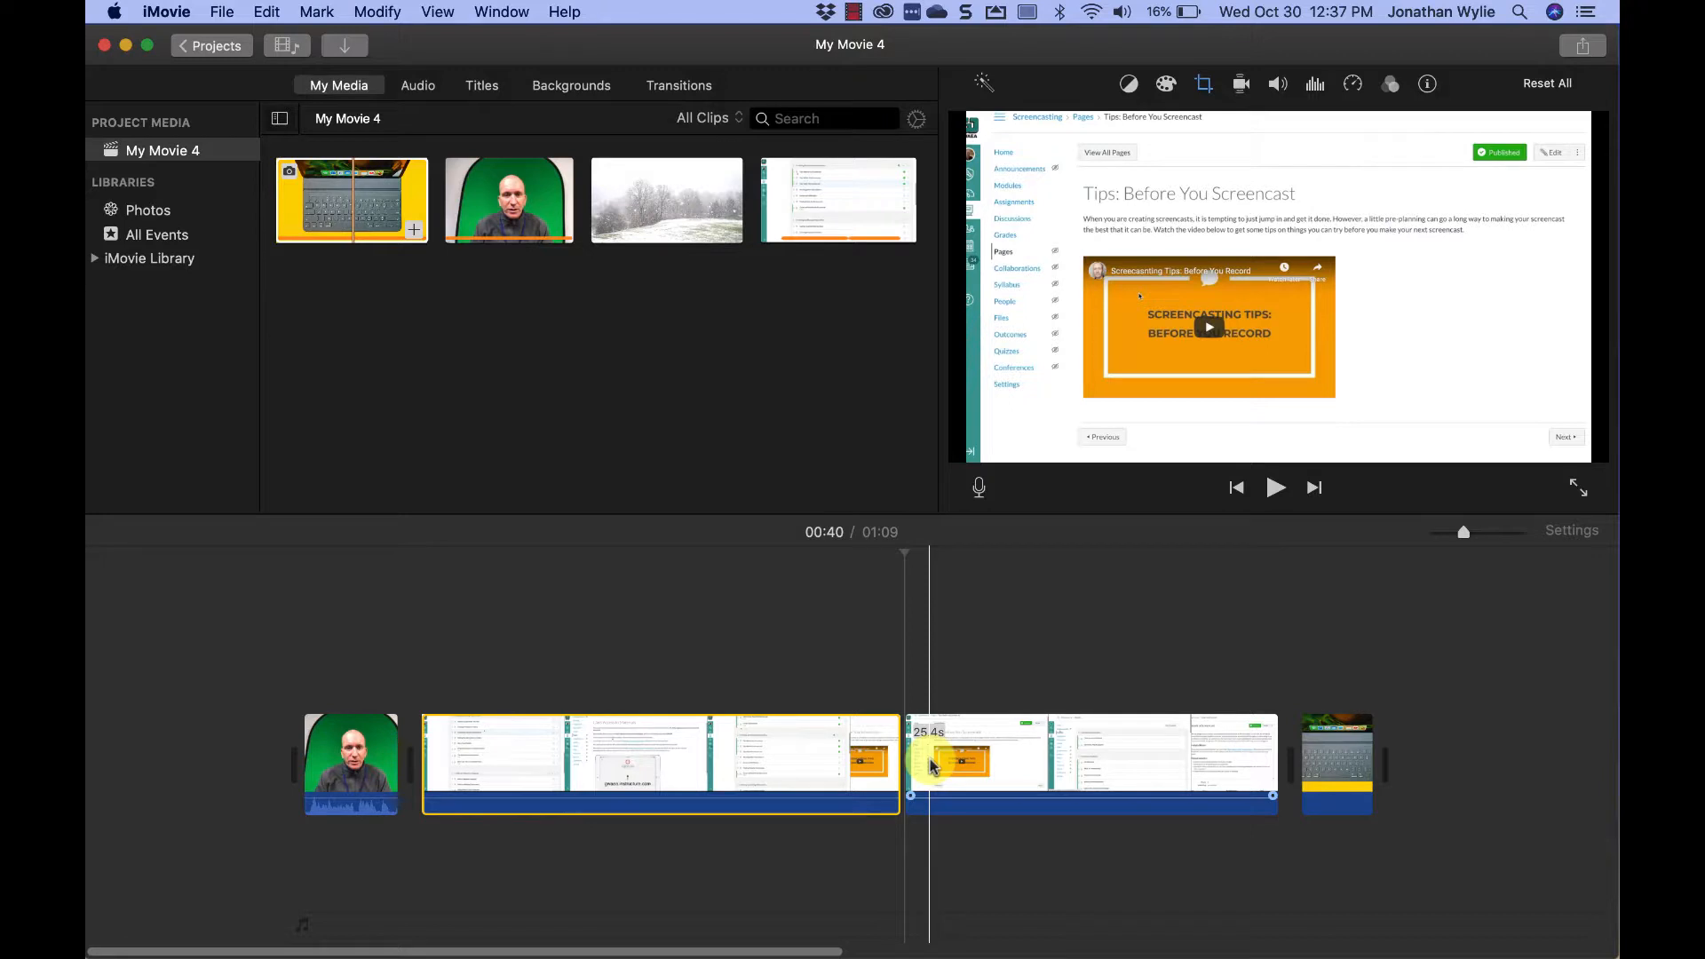
Step: Split the second screencast segment at 00:42 and delete the short 1.7 s piece between the two cuts
click(932, 765)
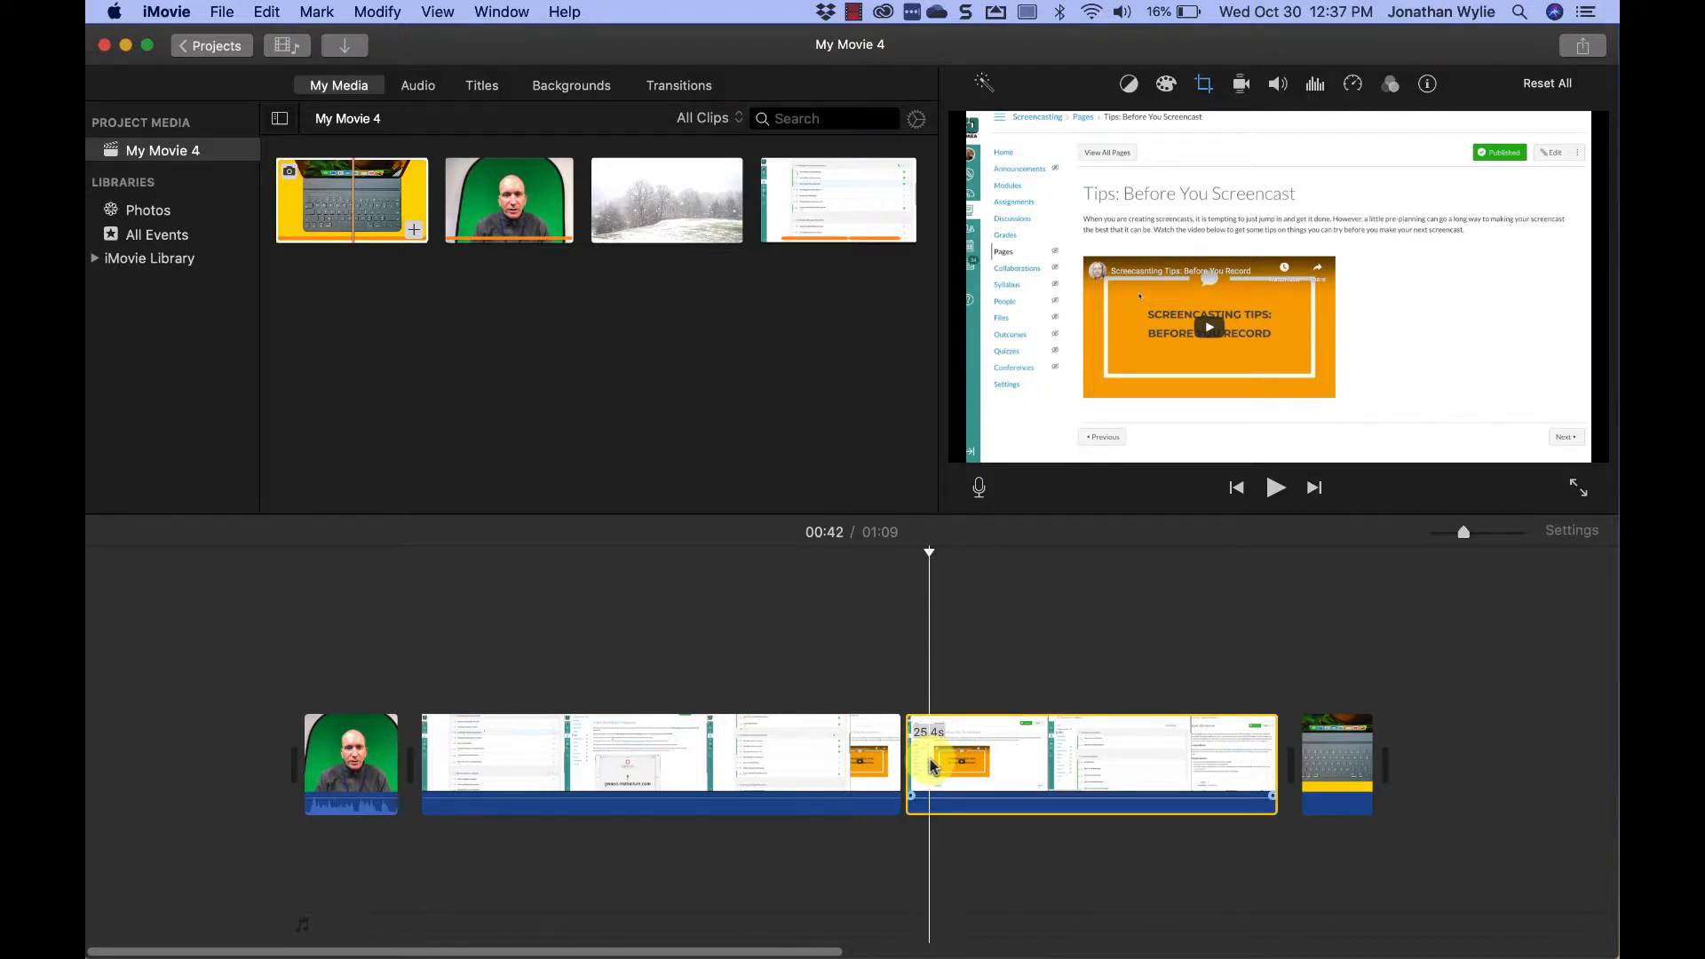
right_click(931, 765)
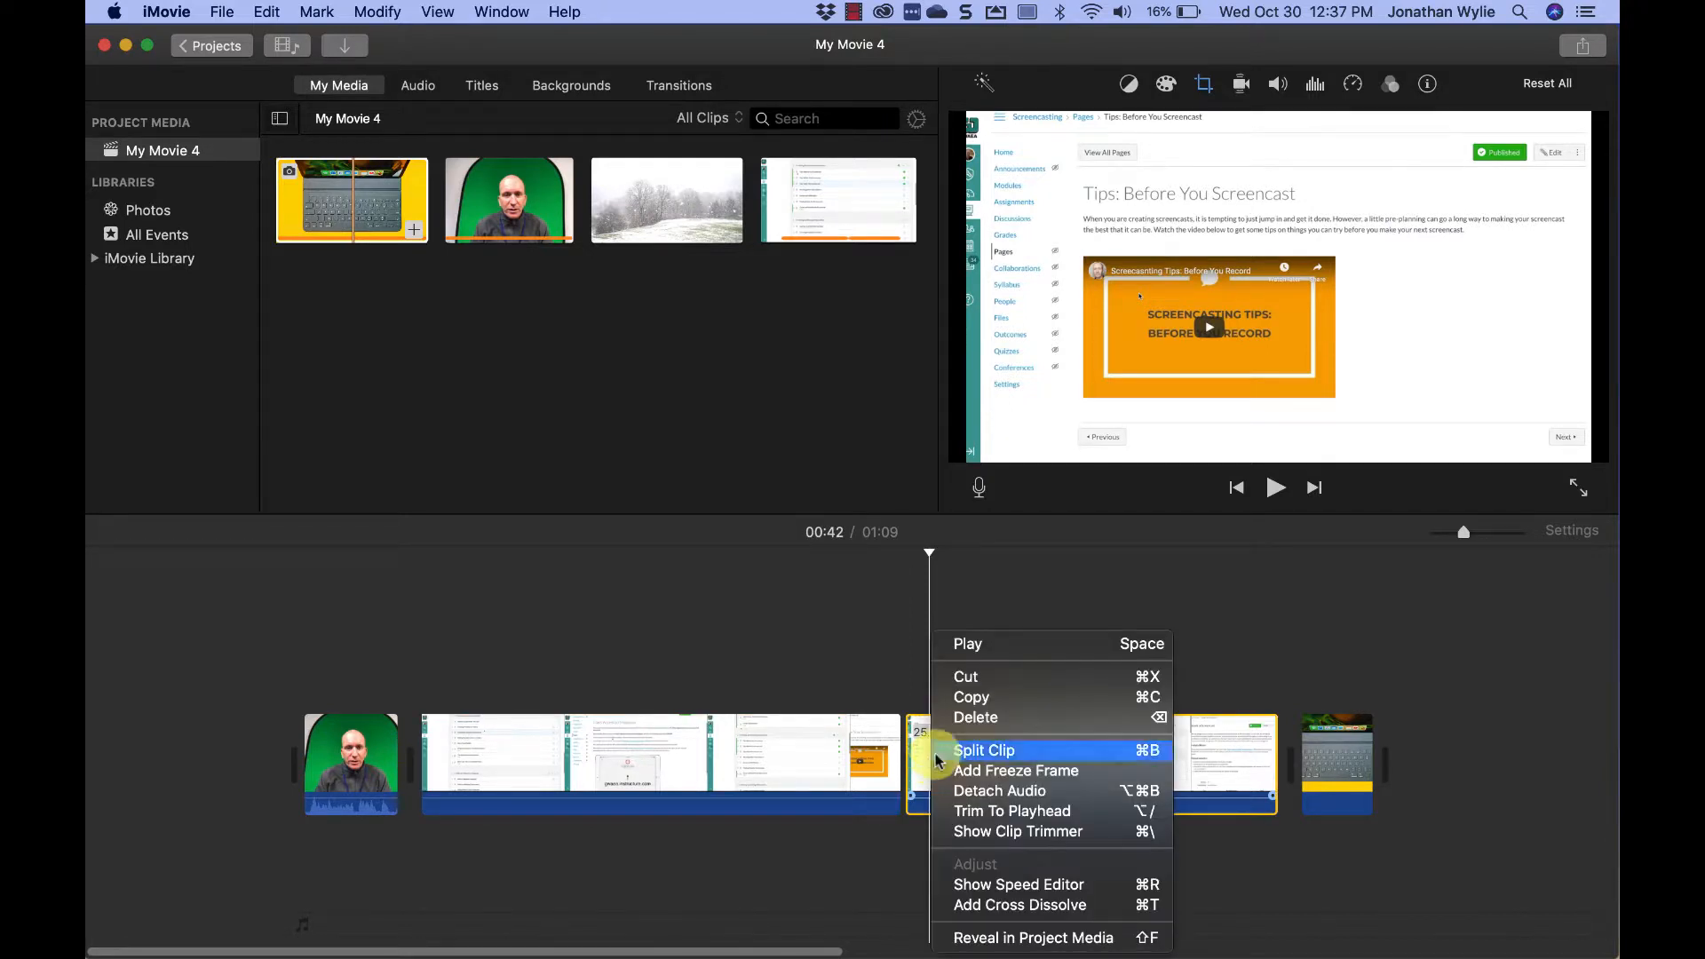
click(952, 751)
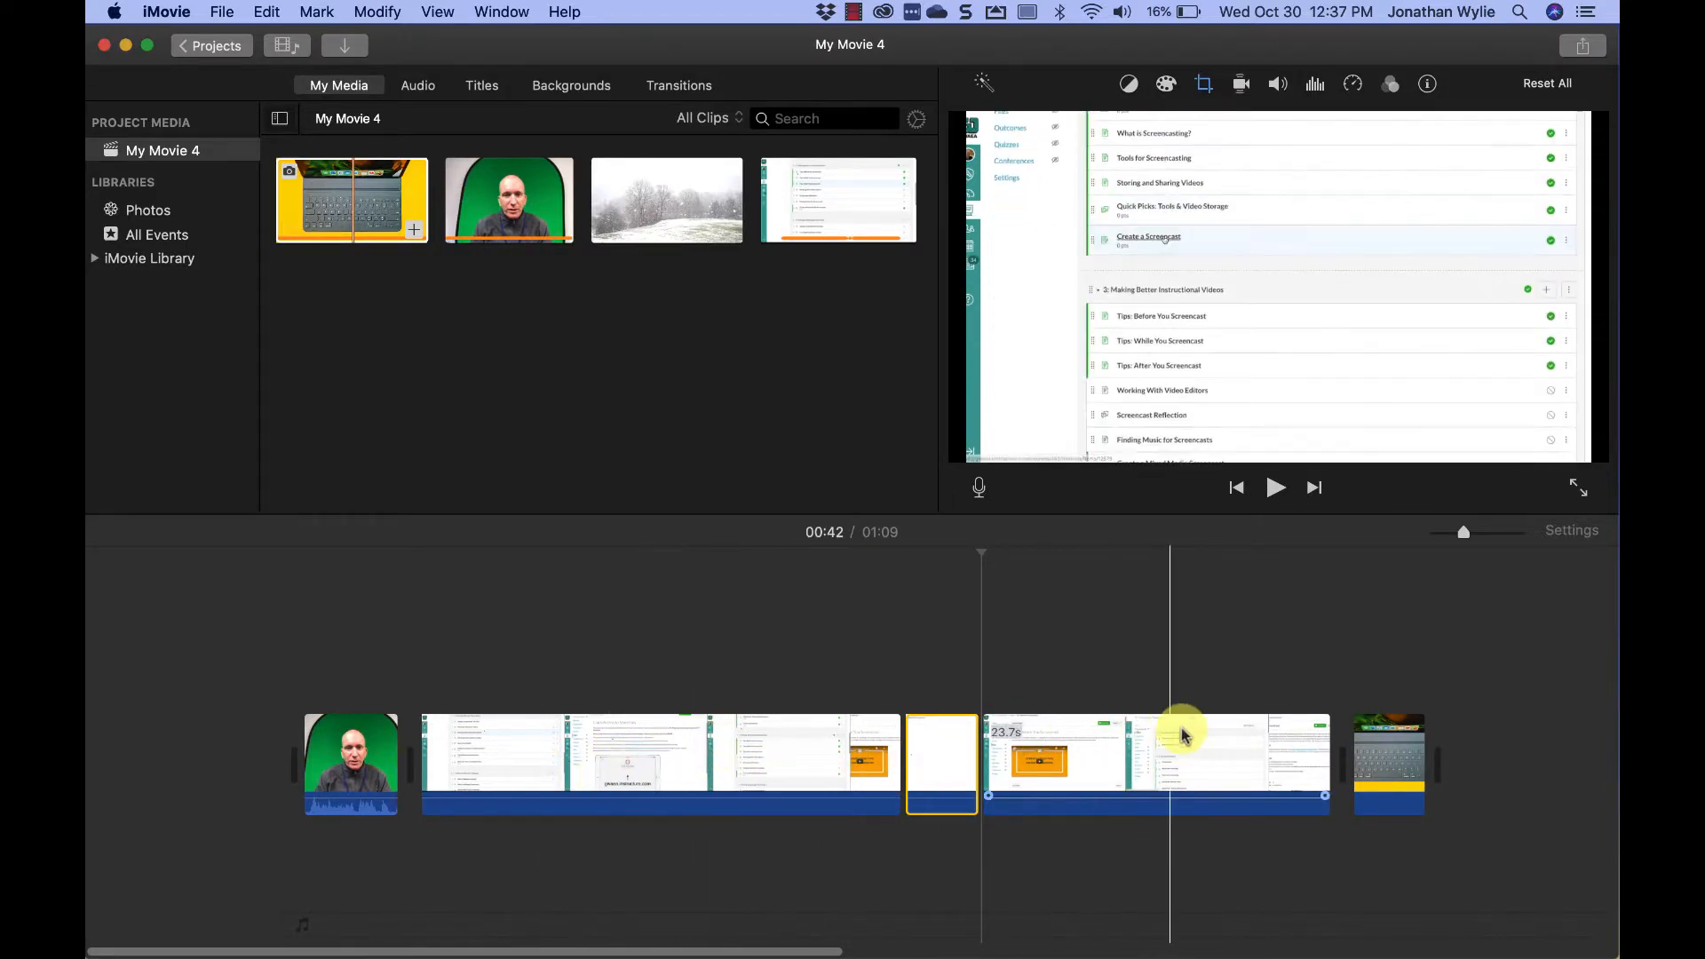
click(947, 766)
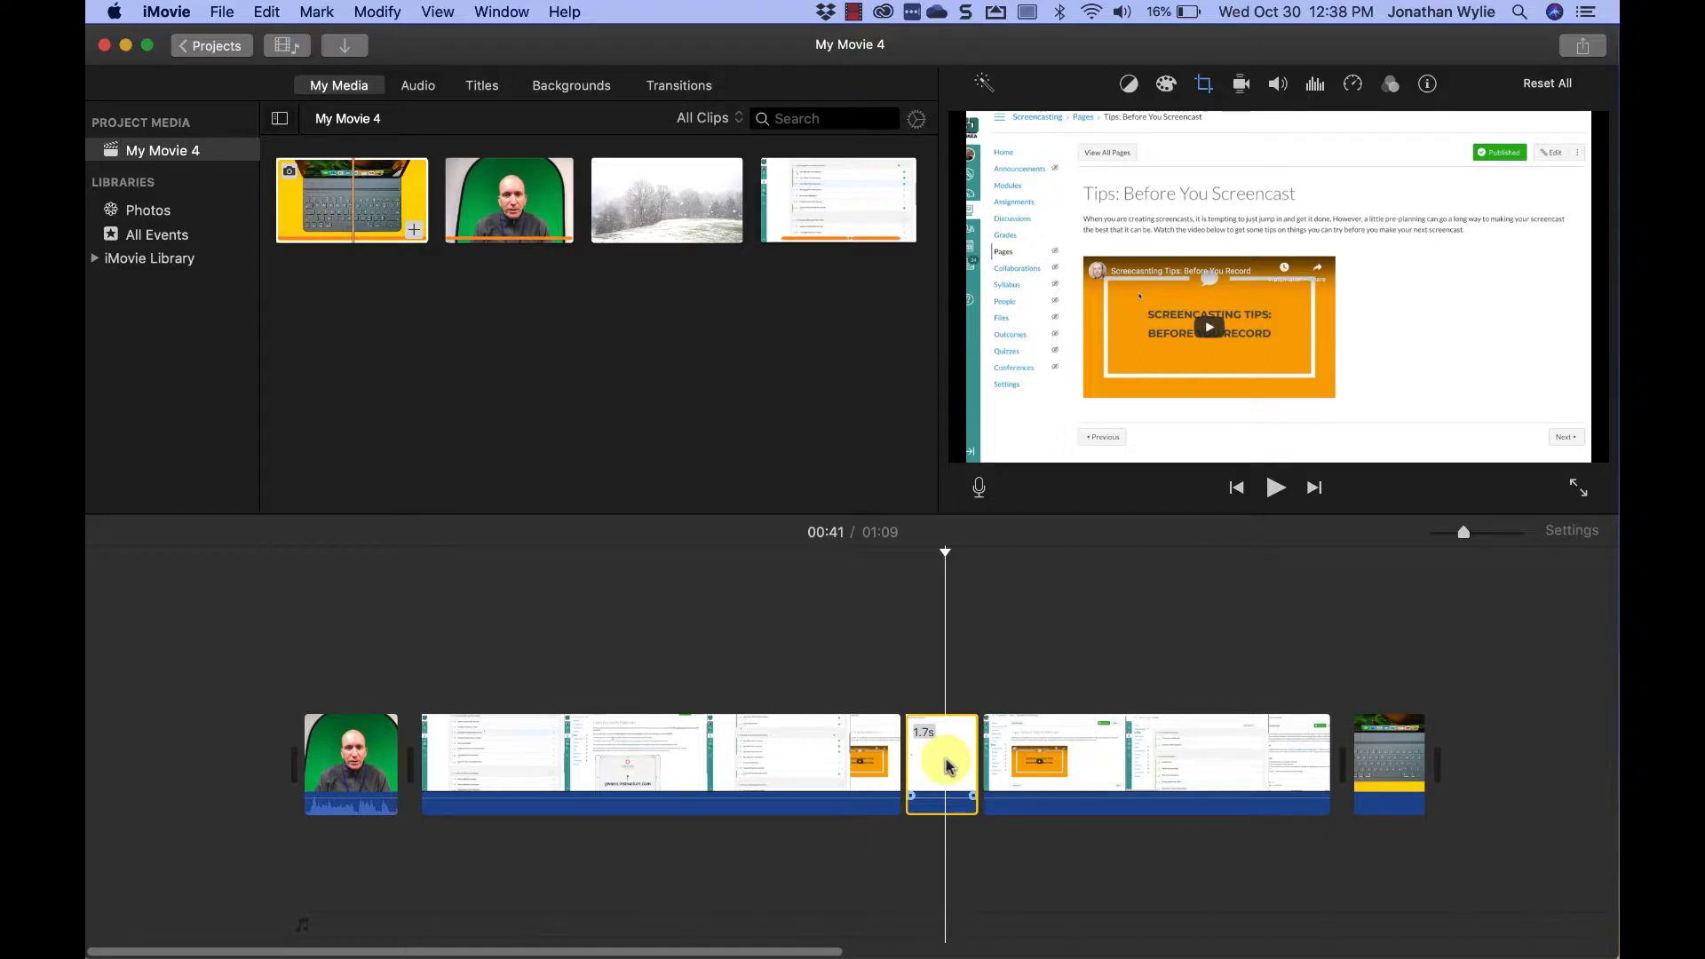
key(Delete)
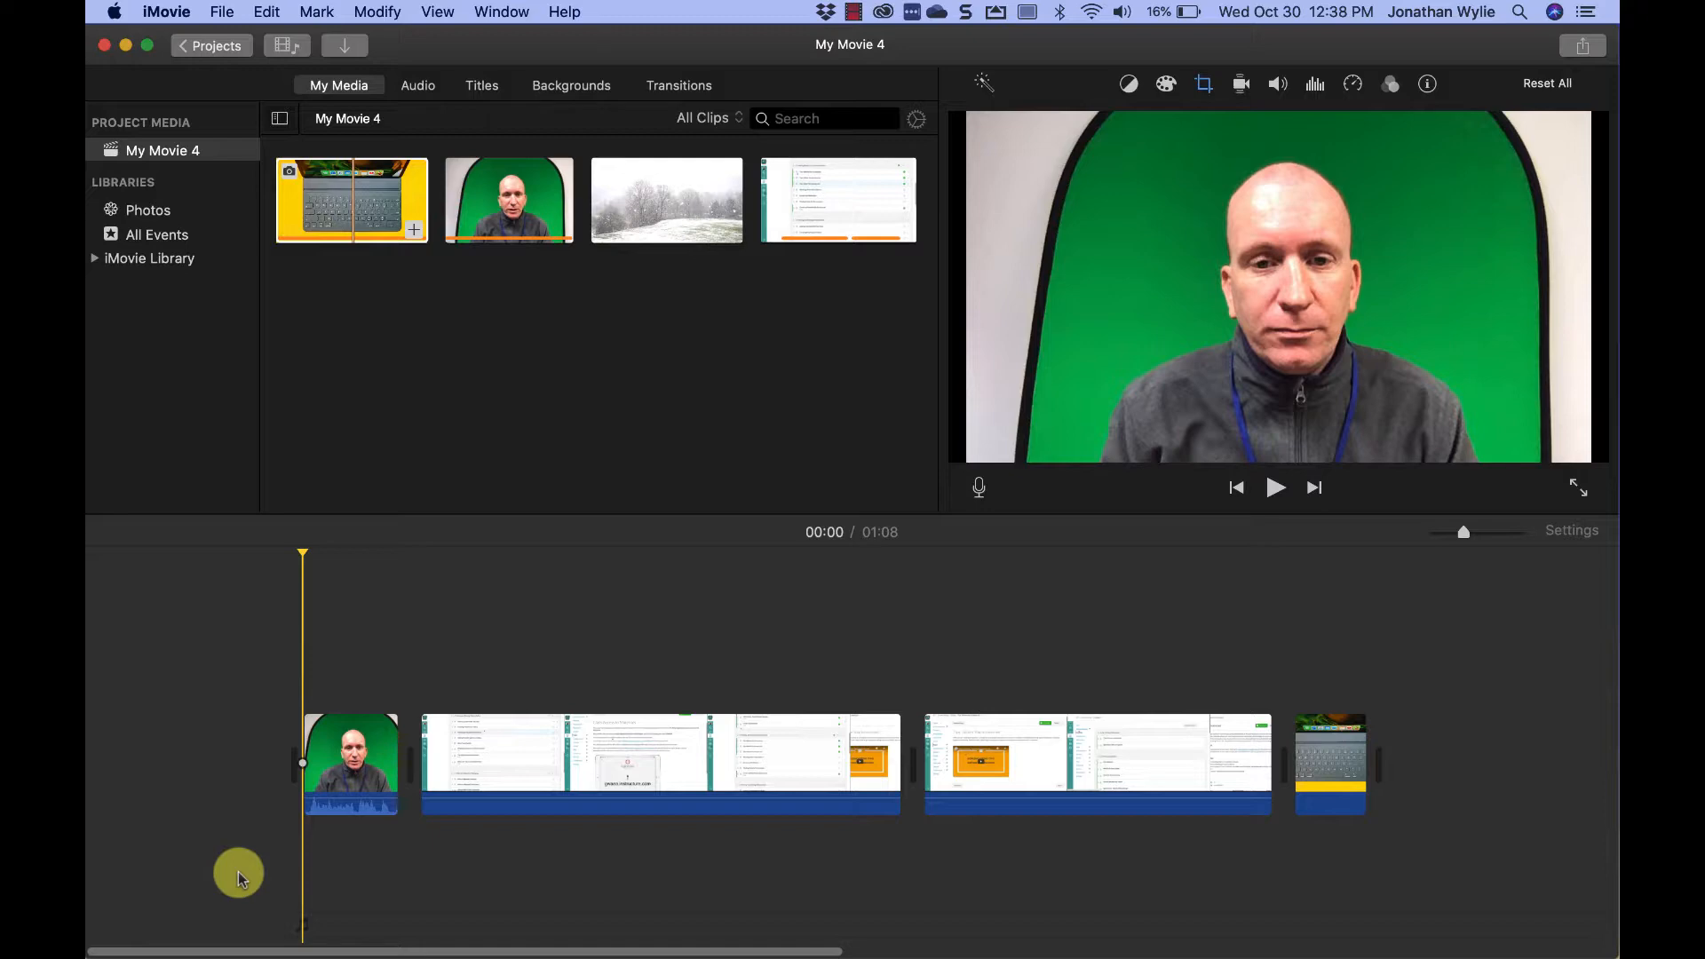
Step: Look through the title styles and add a Reveal Lower Third title over the start of the presenter clip
click(329, 779)
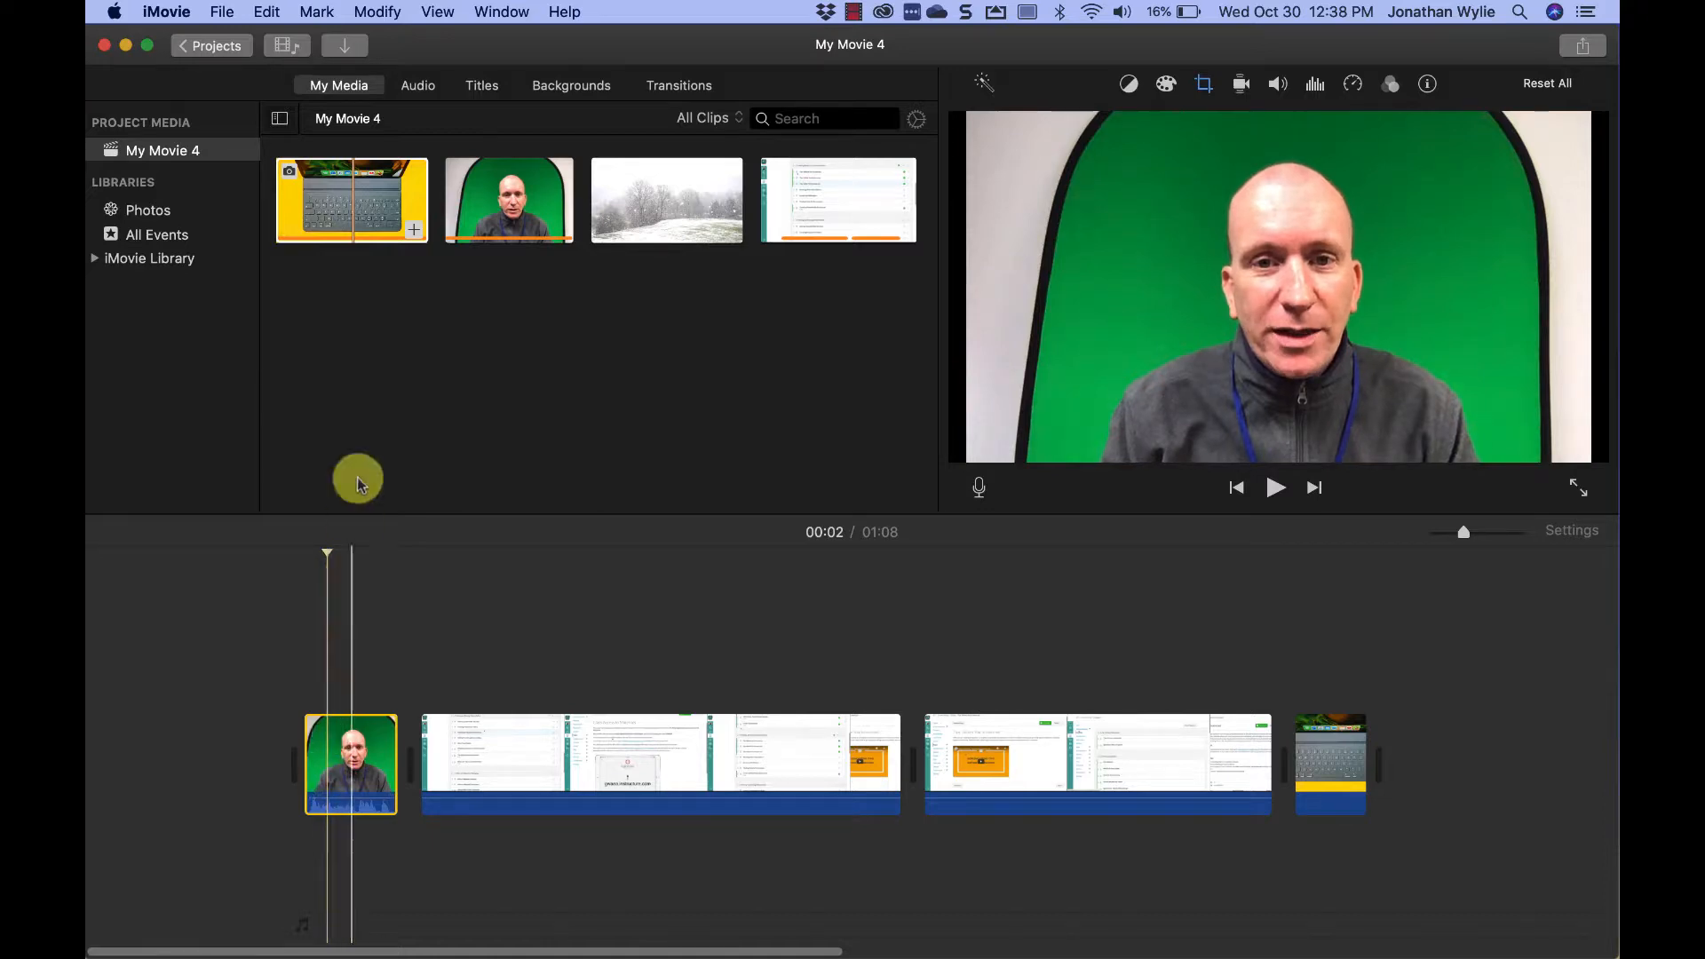
click(408, 222)
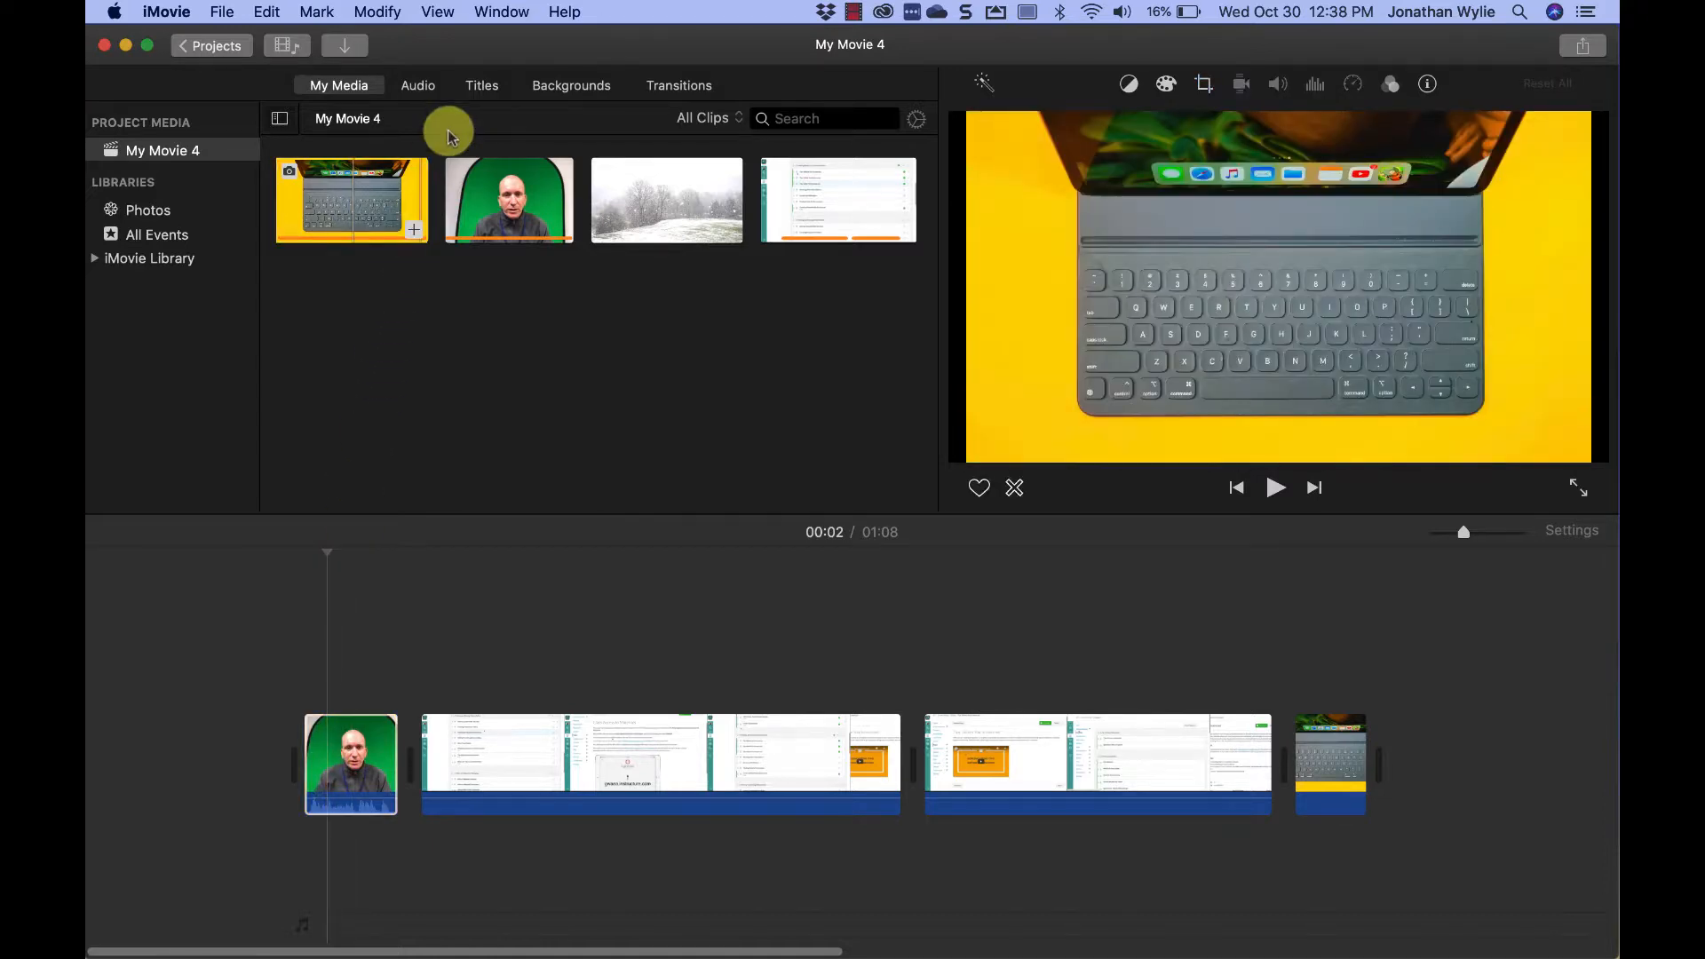
click(479, 86)
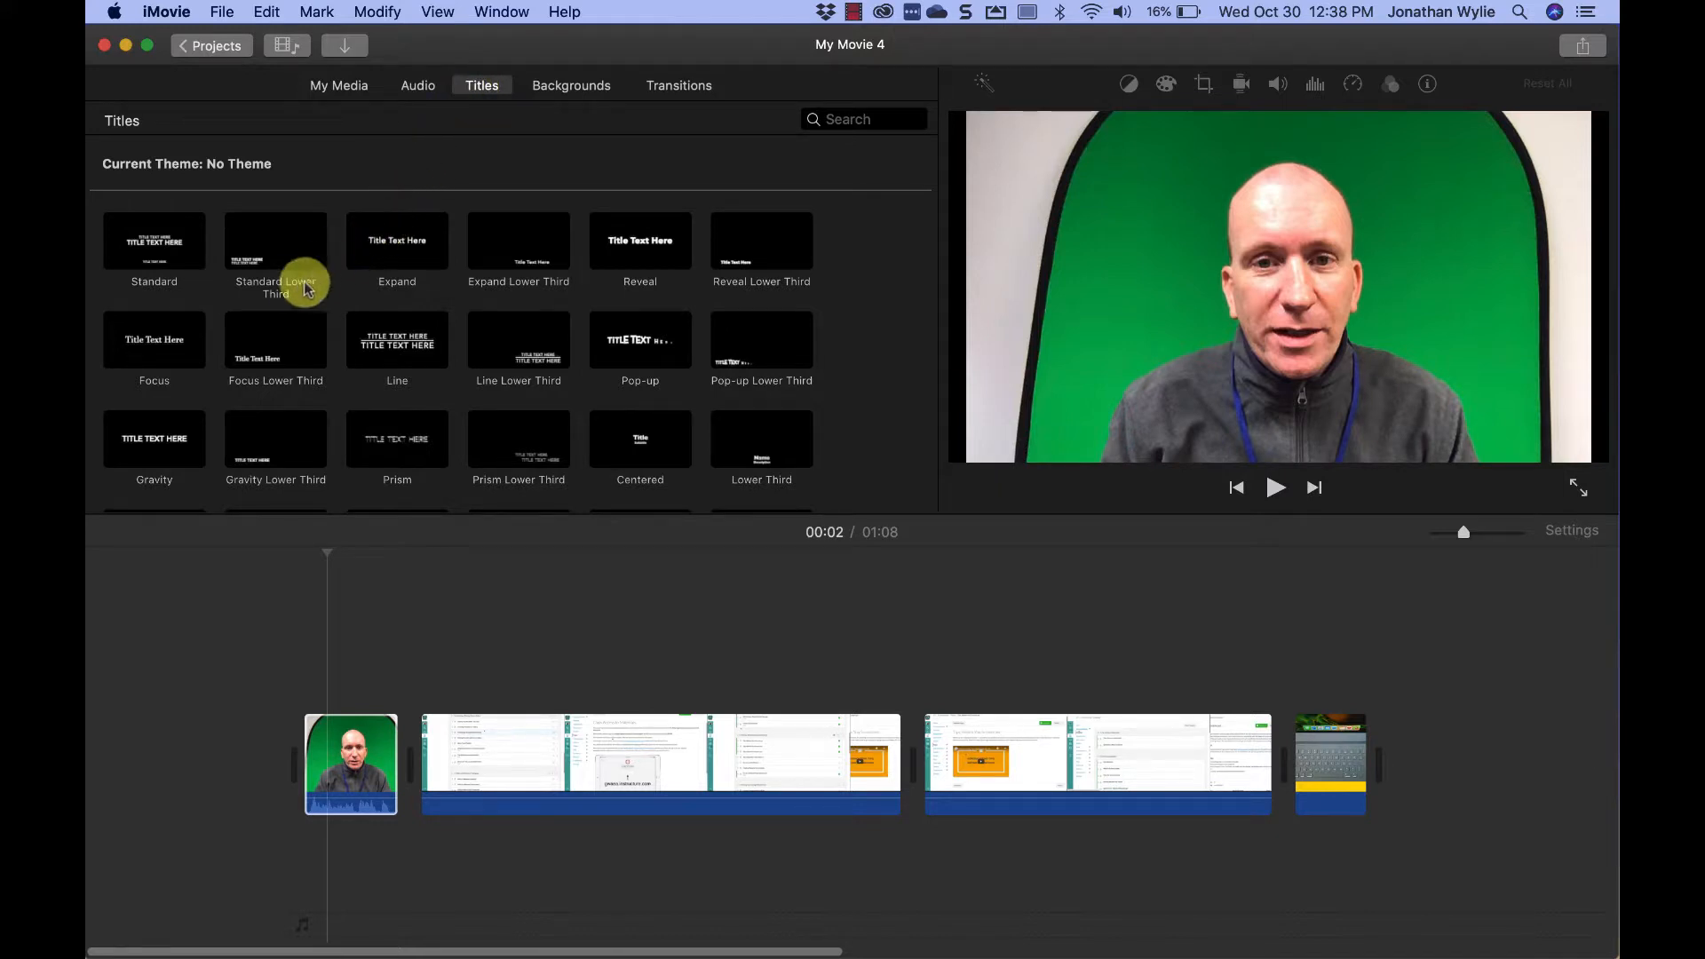
scroll(284, 302, down, 3)
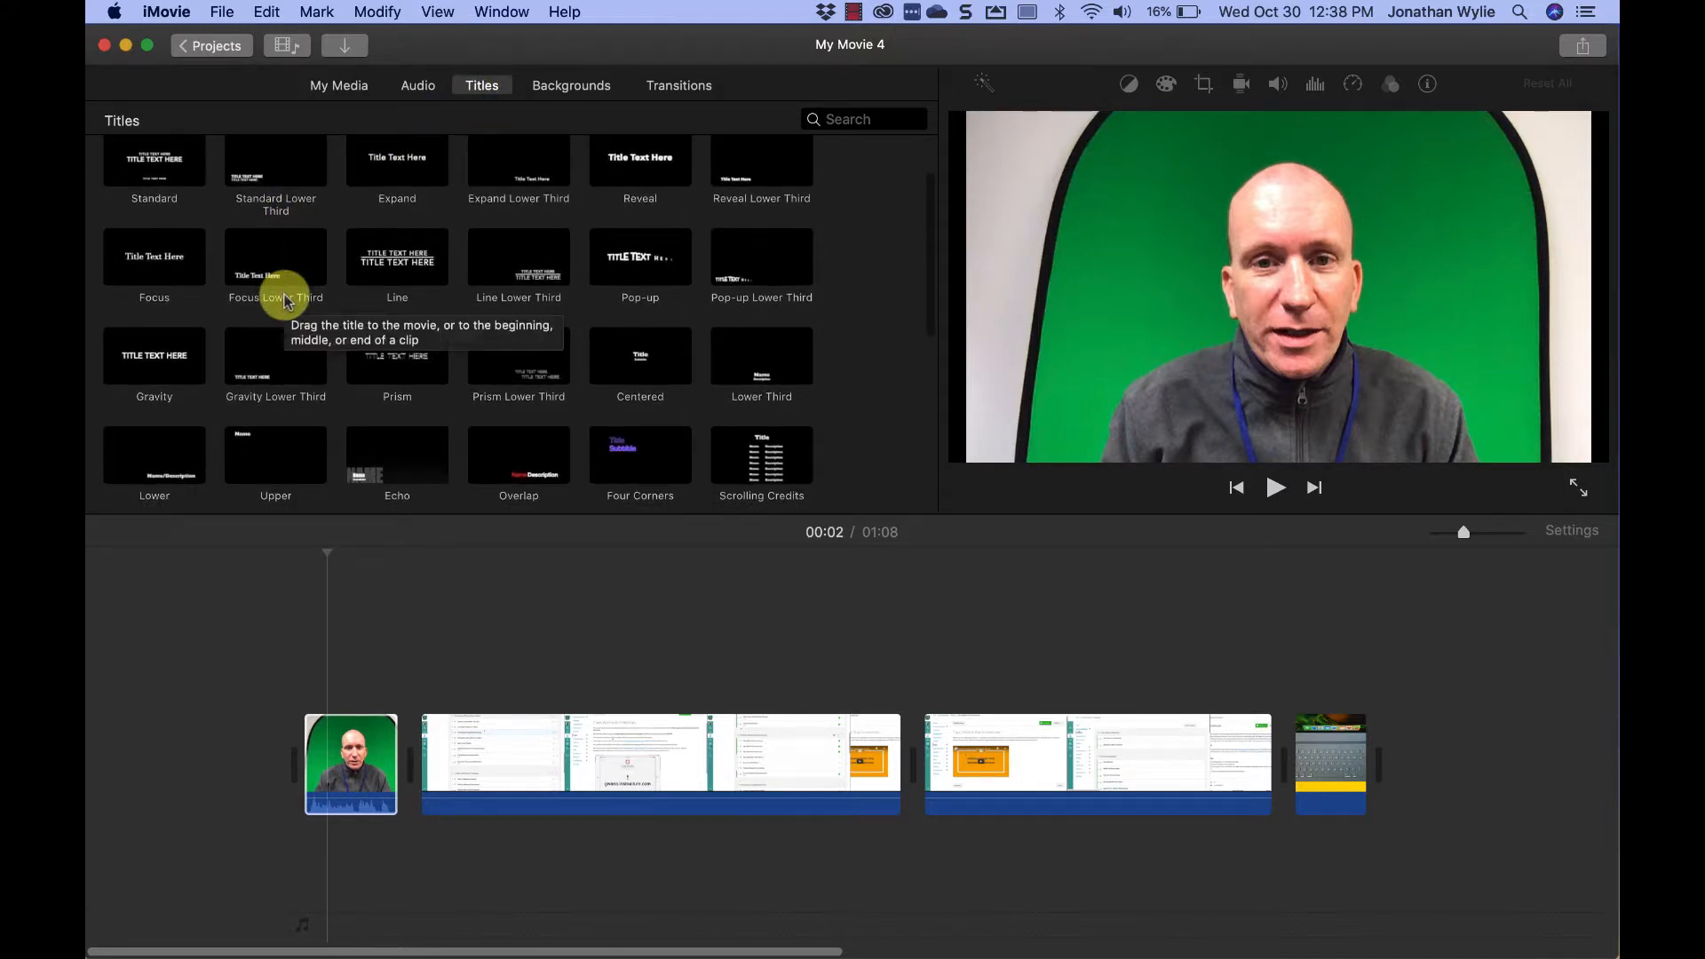
scroll(284, 301, down, 5)
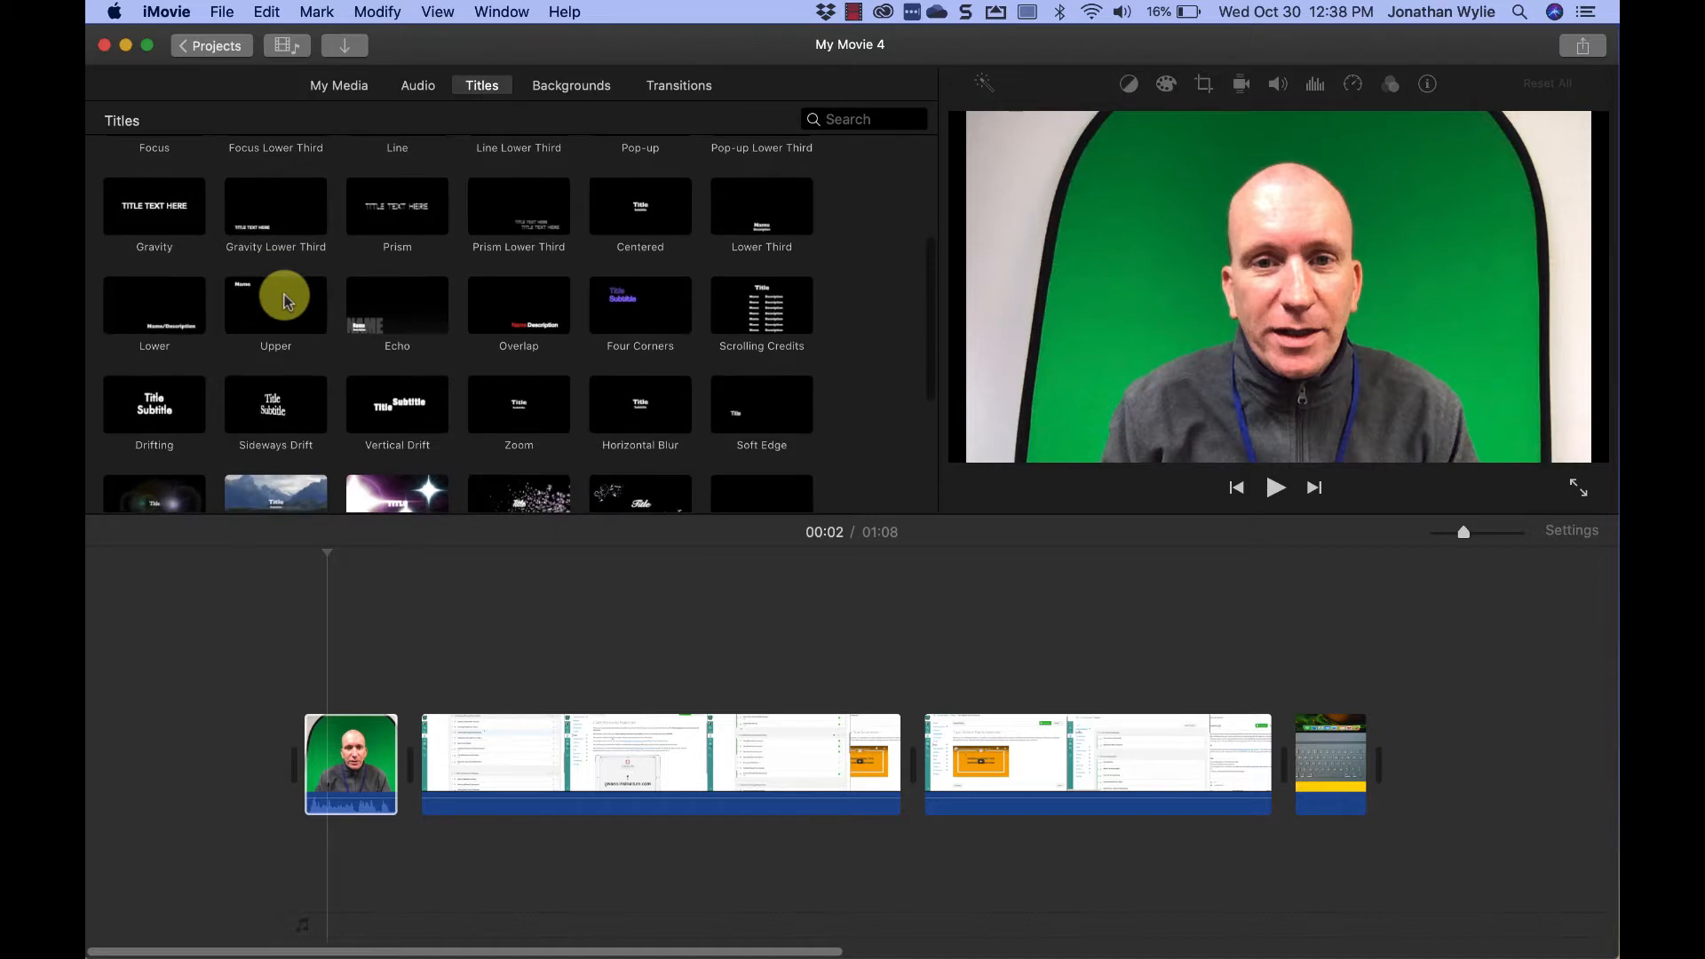
scroll(284, 300, down, 4)
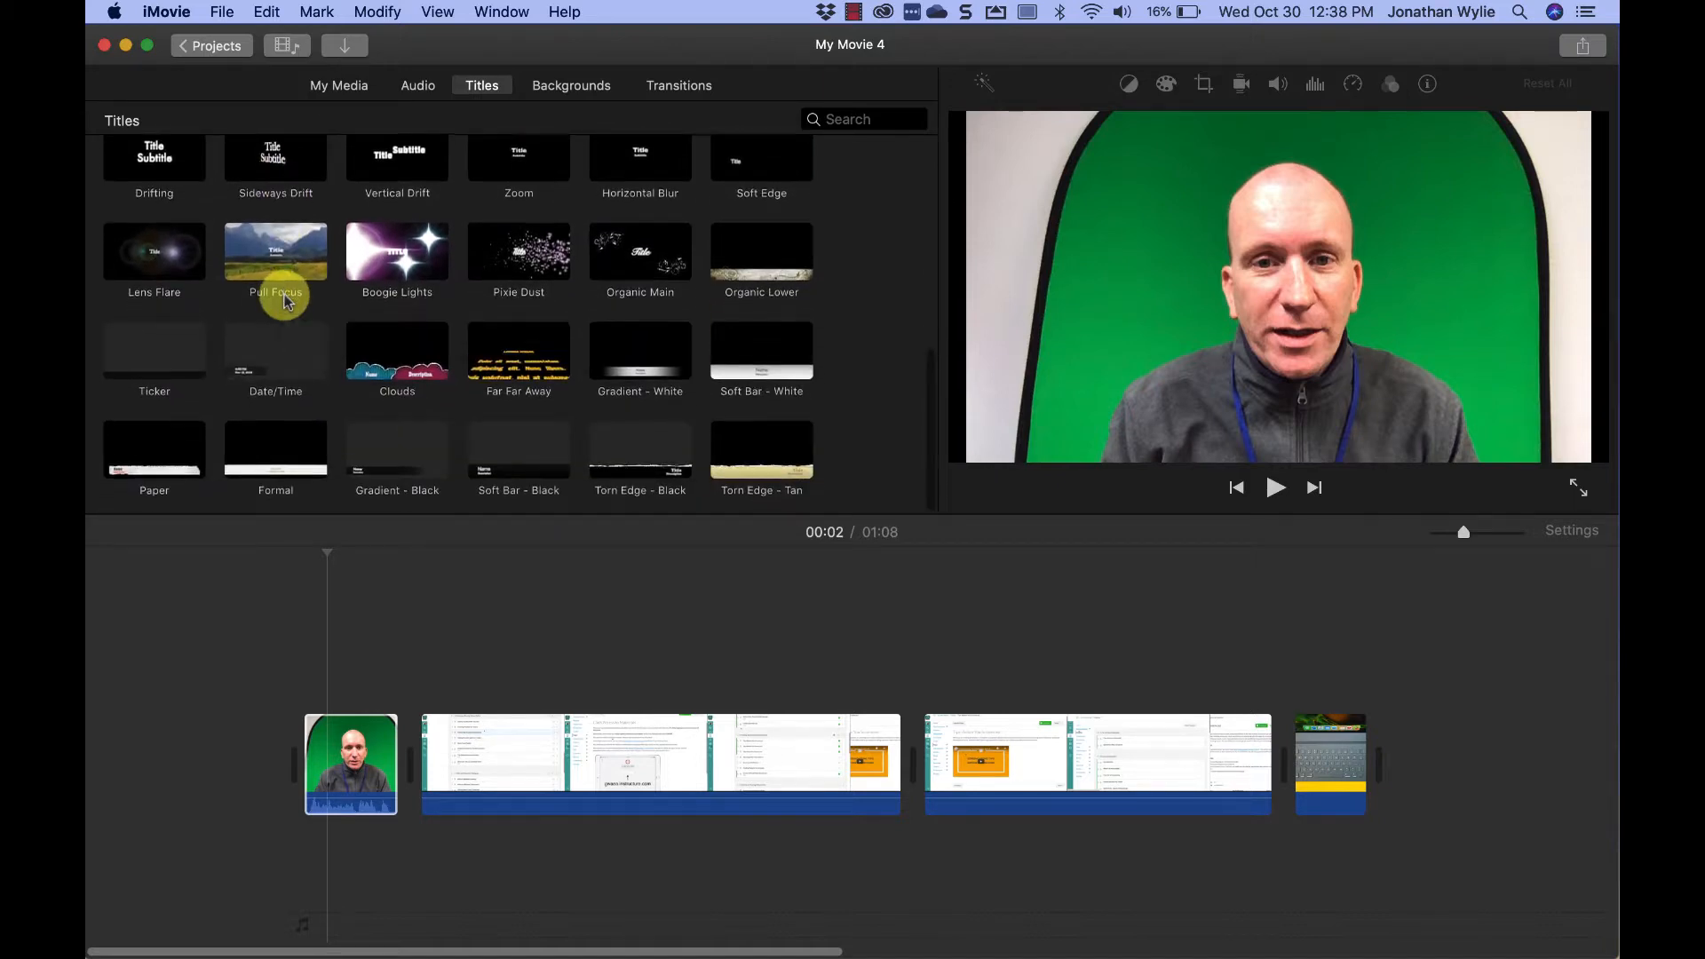
scroll(286, 301, up, 2)
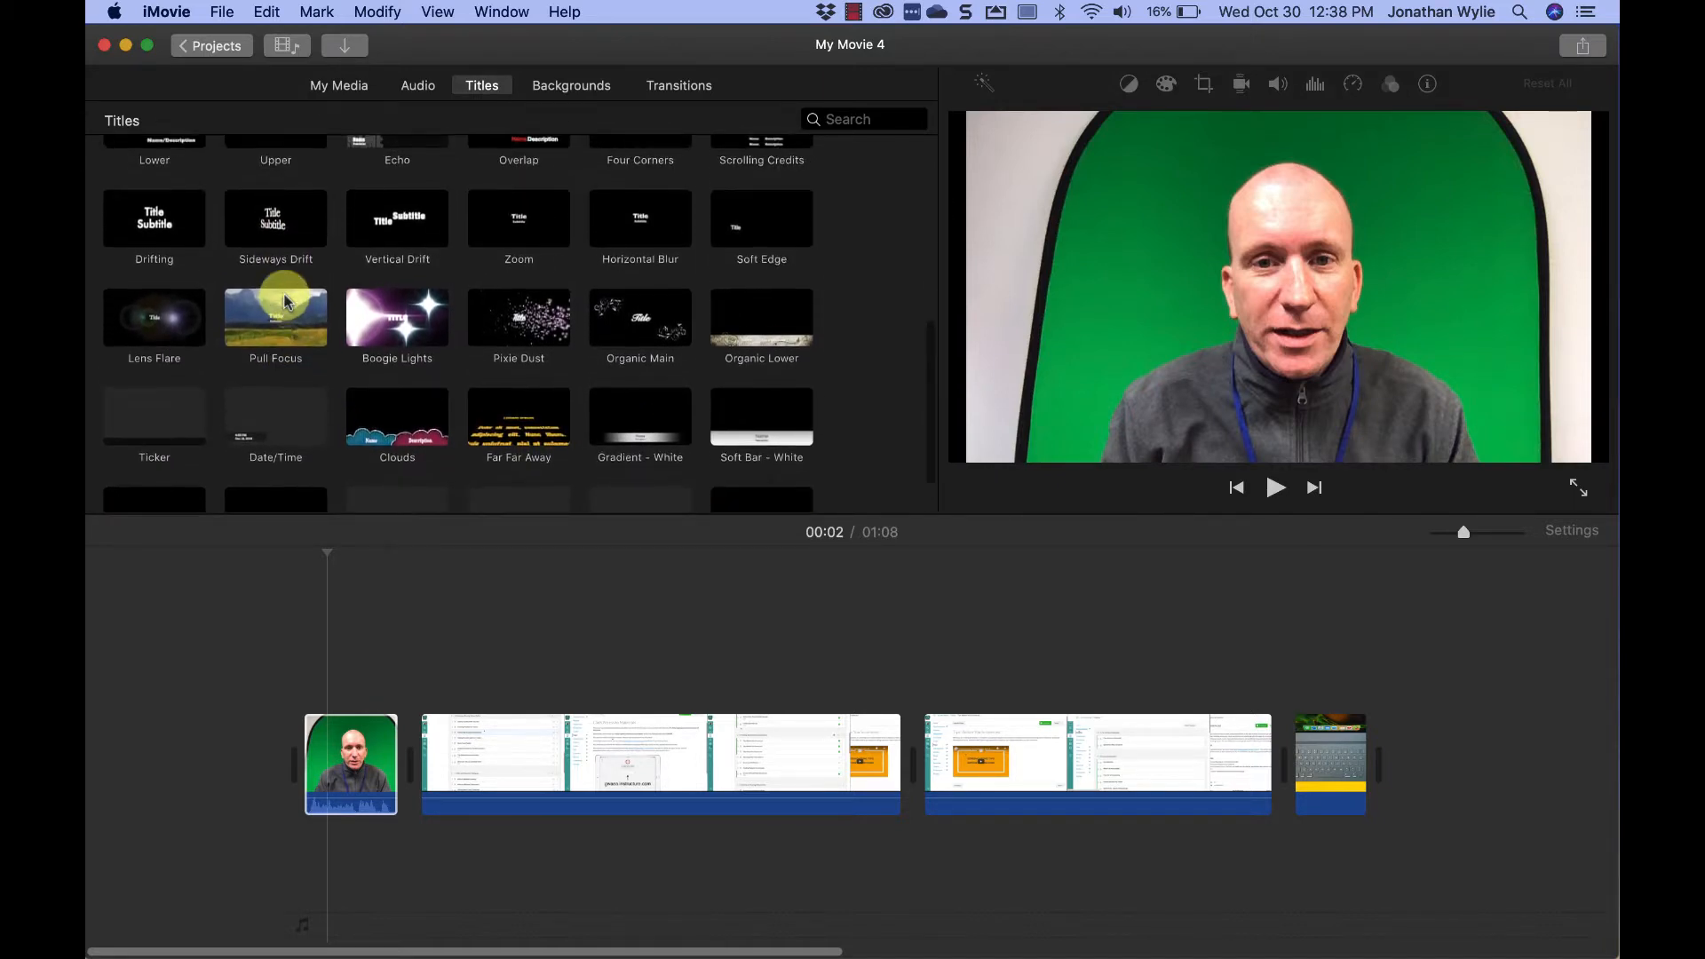
scroll(505, 428, up, 10)
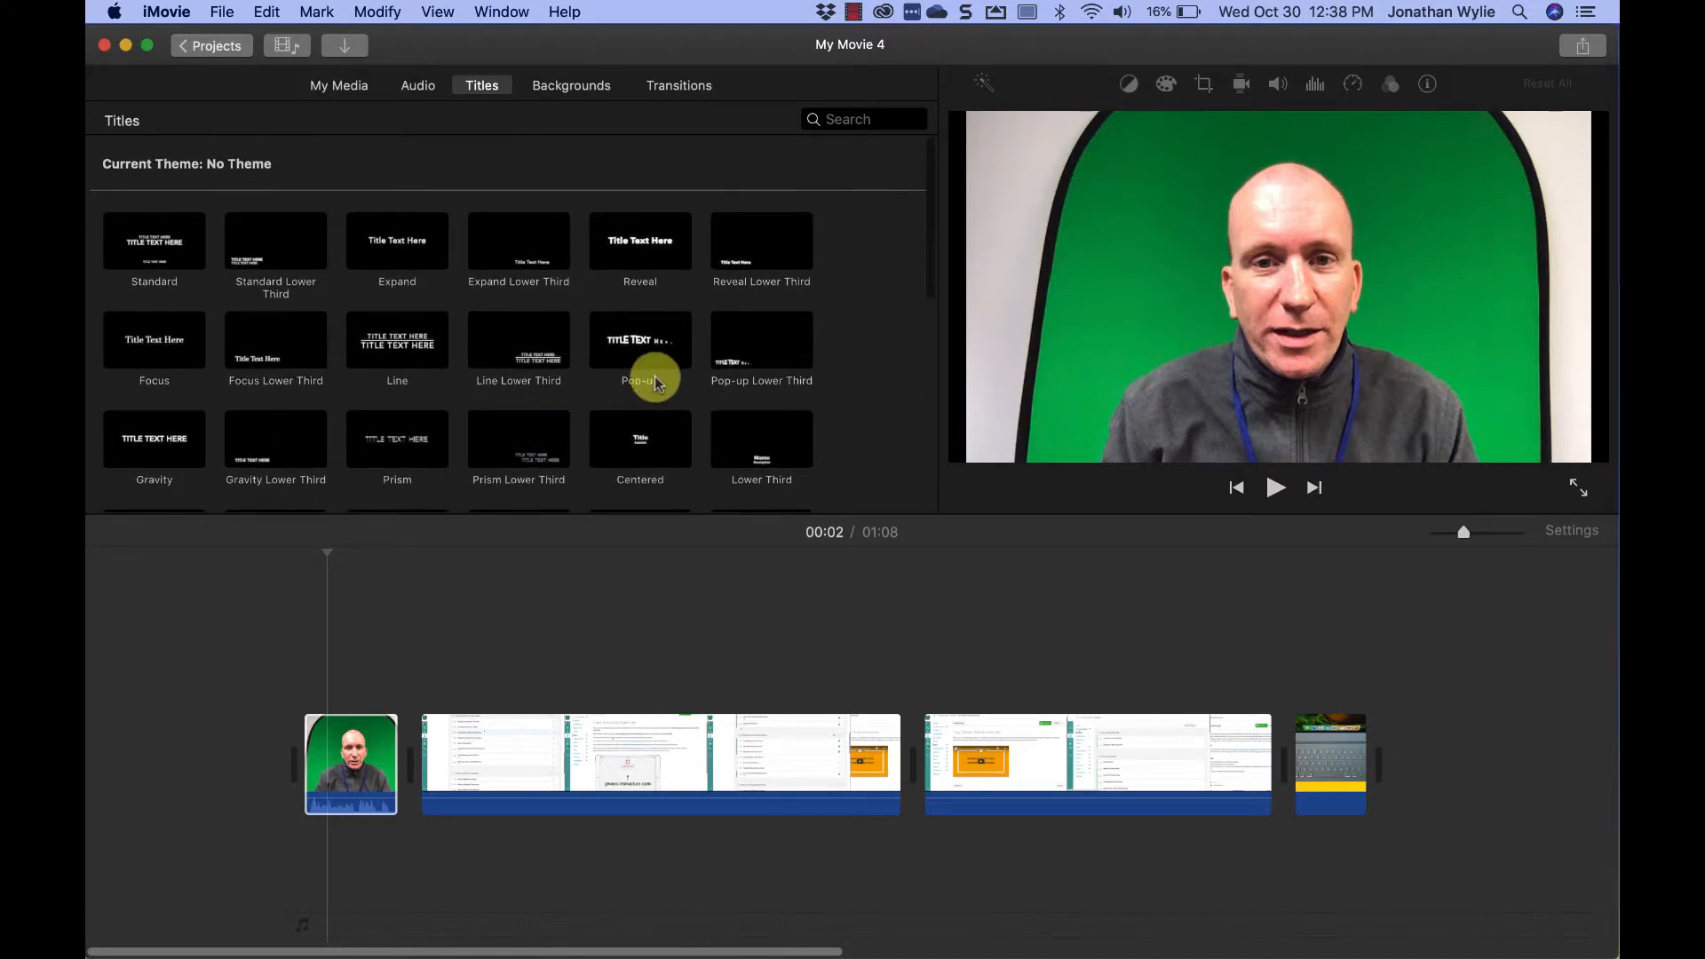
drag(762, 260, 309, 707)
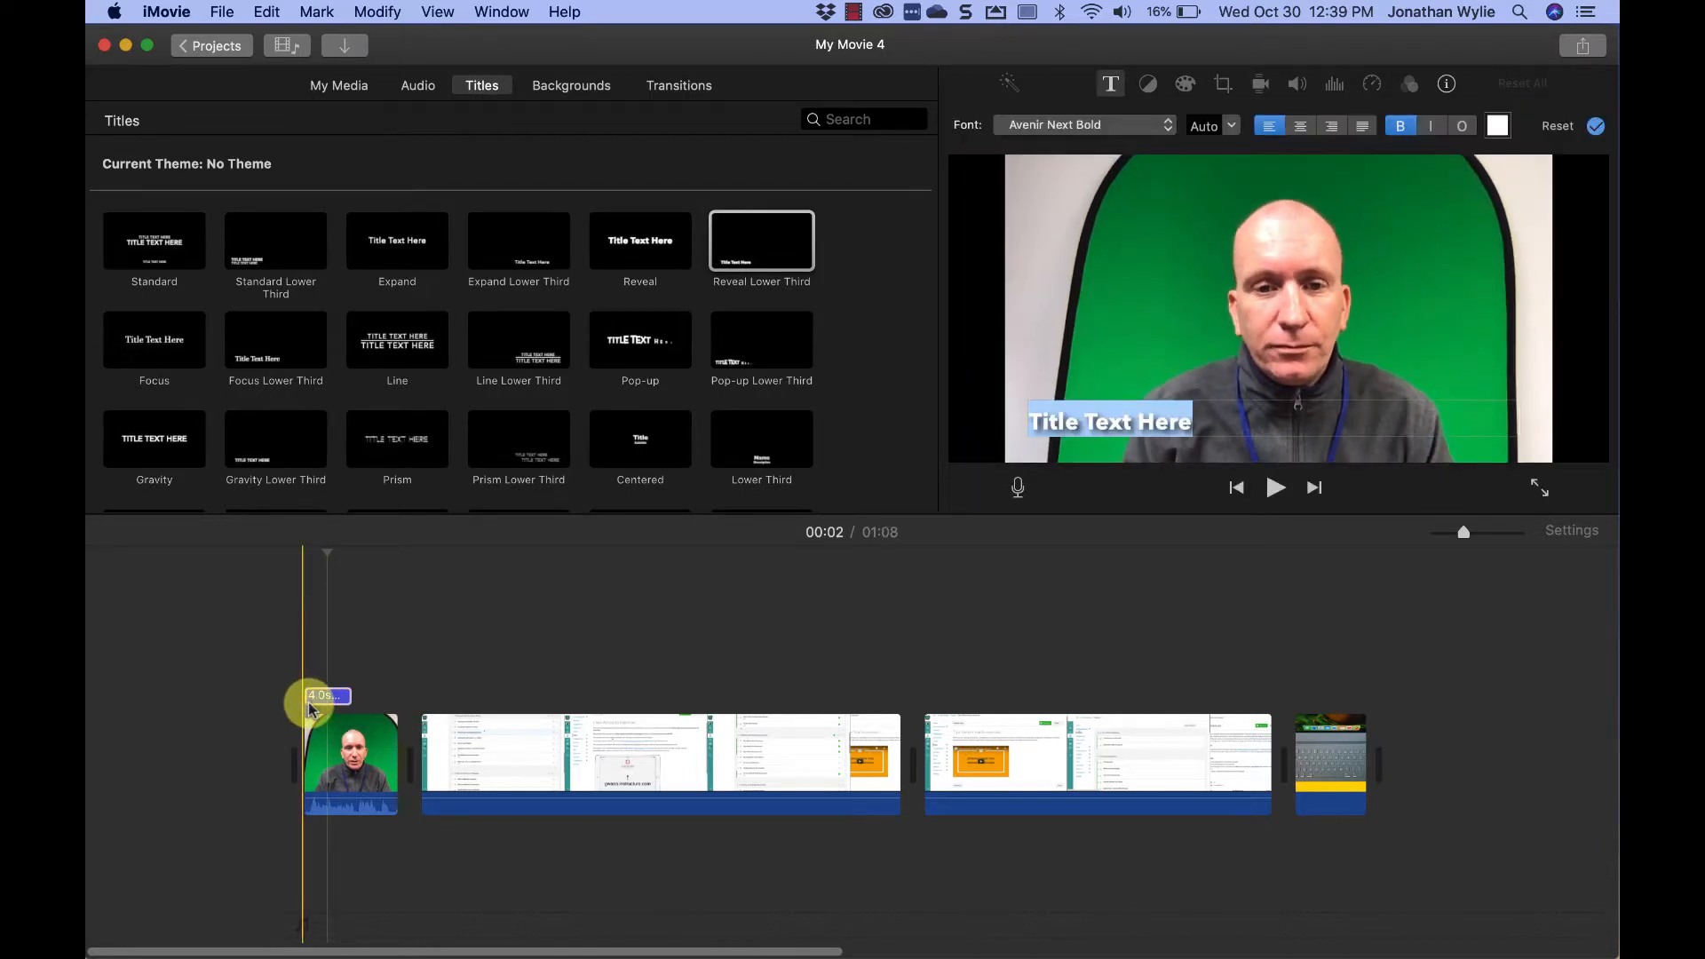
Step: Play the title from the start of the movie, and open its placeholder text for editing
click(293, 599)
key(space)
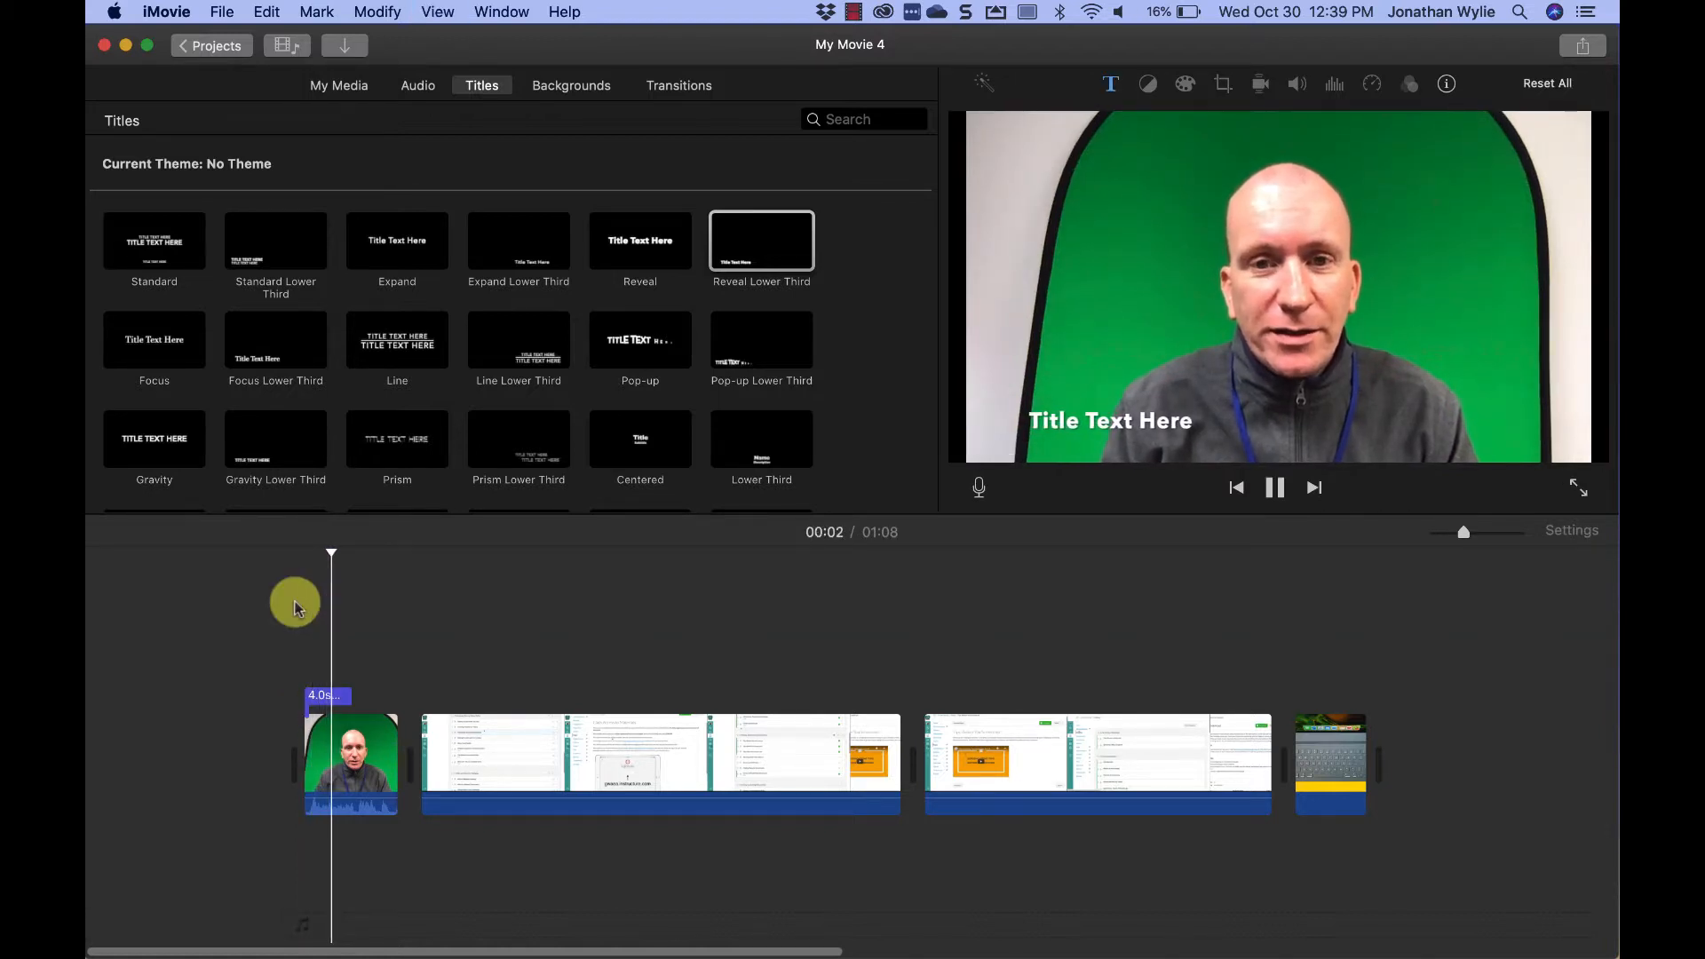
key(space)
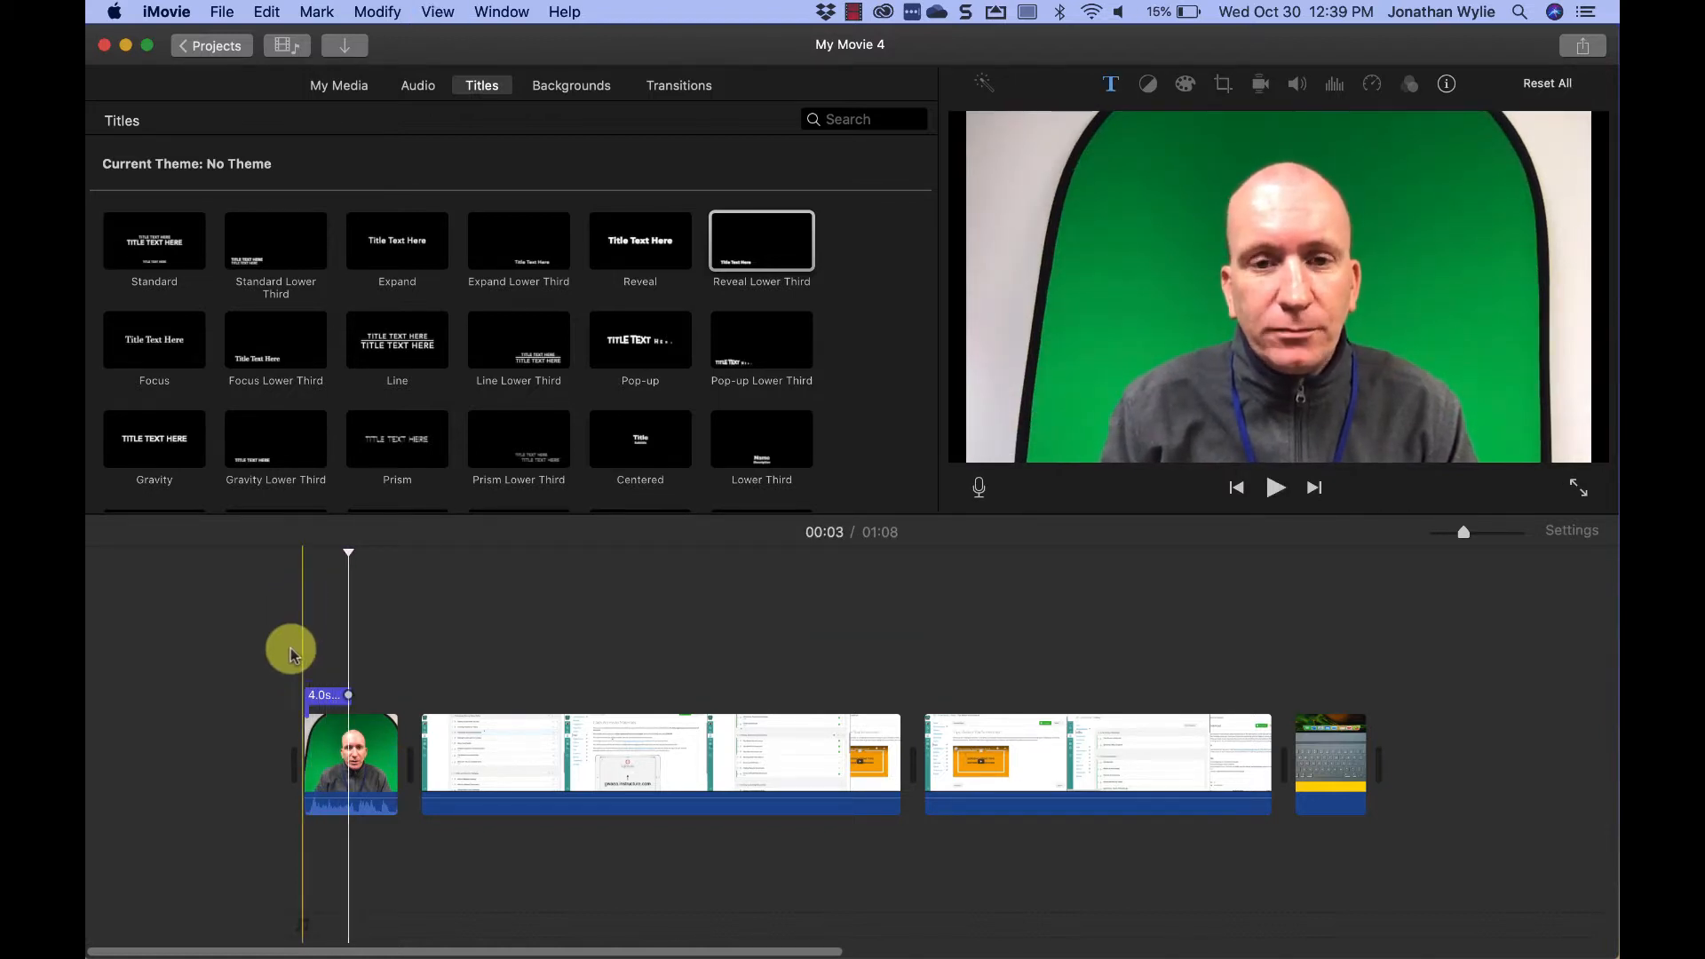
click(335, 699)
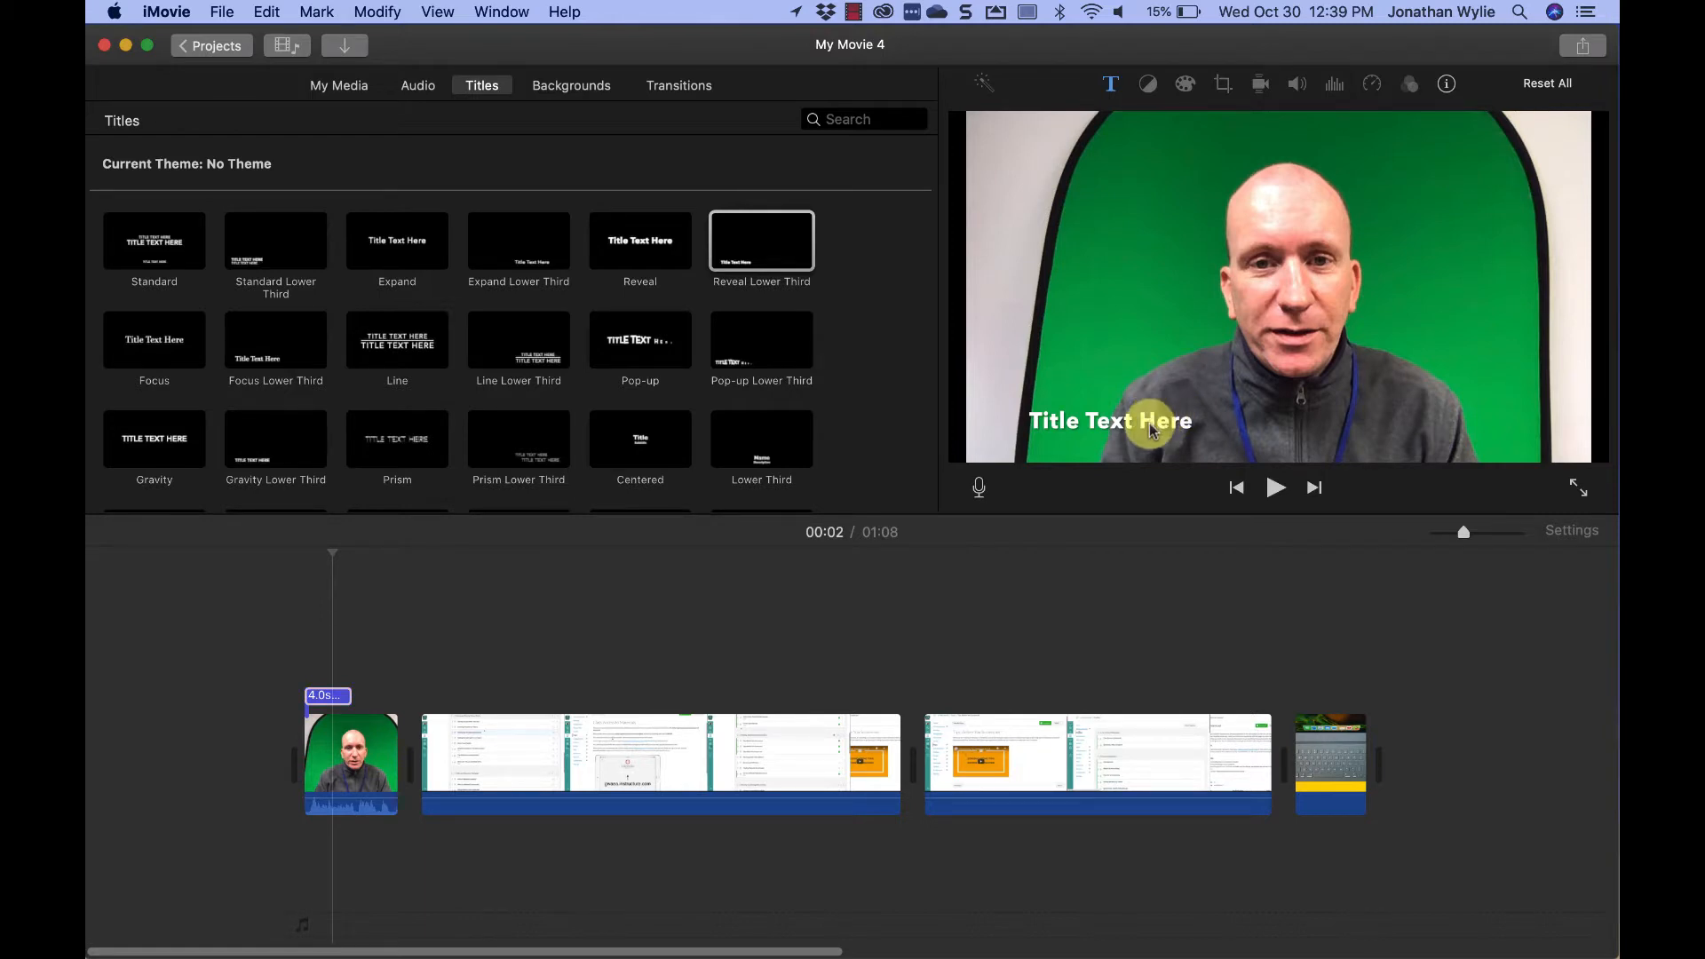
double_click(1151, 422)
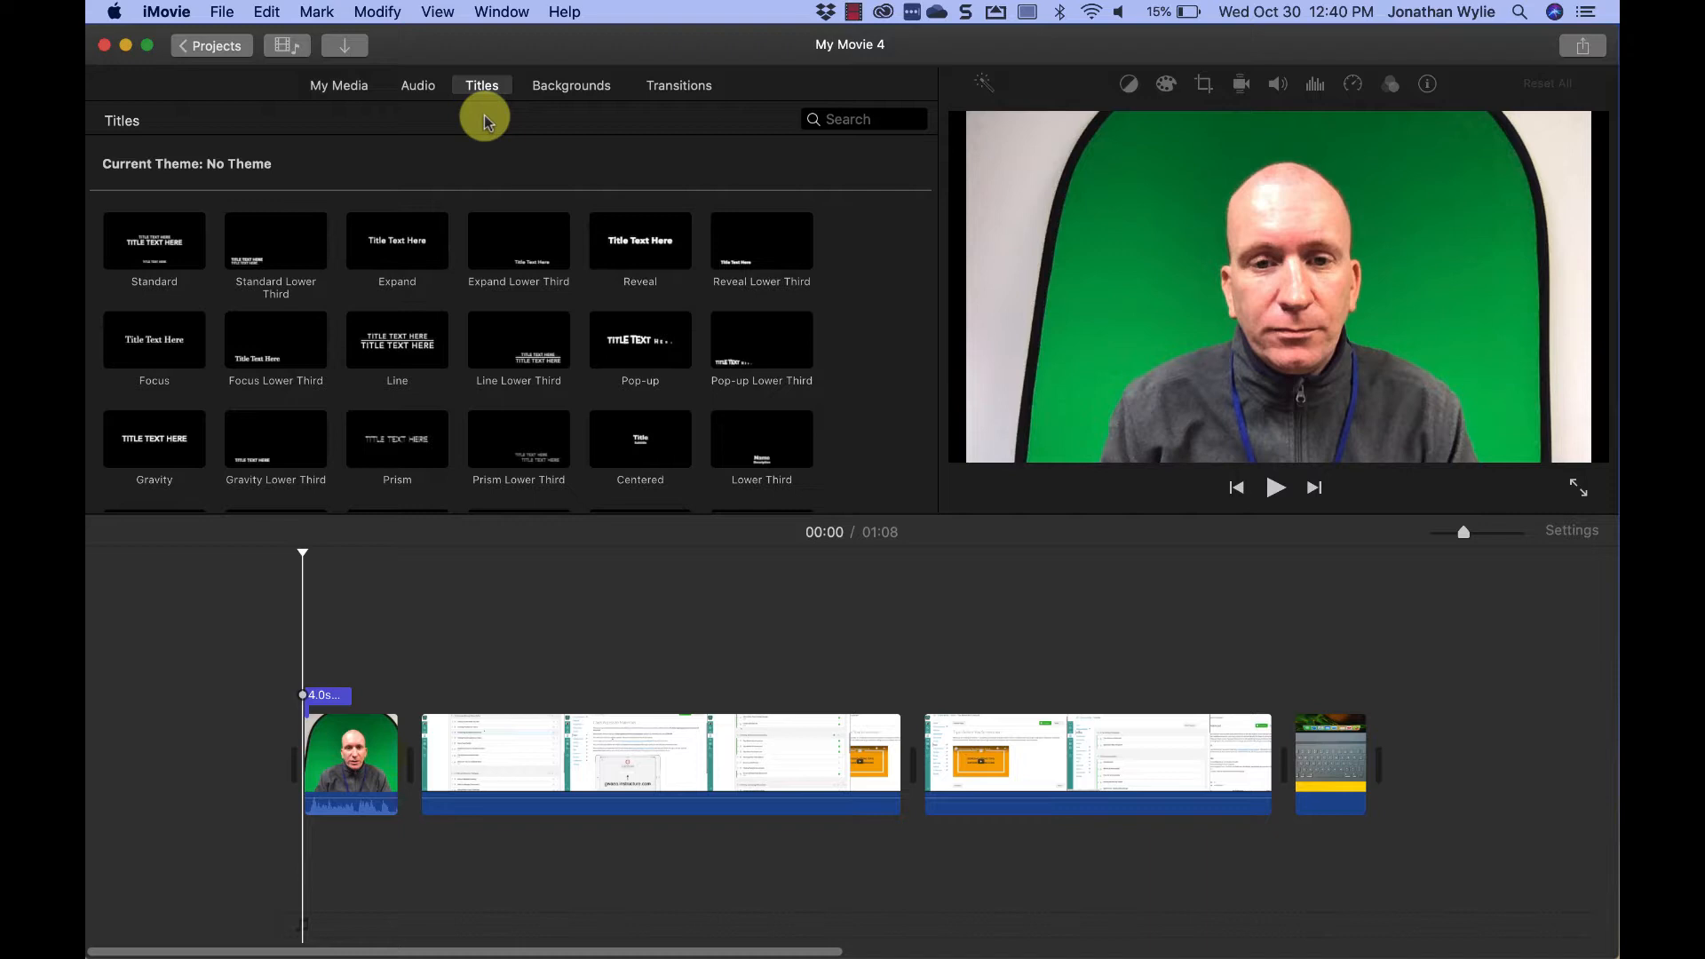
Step: Browse the built-in sound effects and show the Theme Music category
click(361, 87)
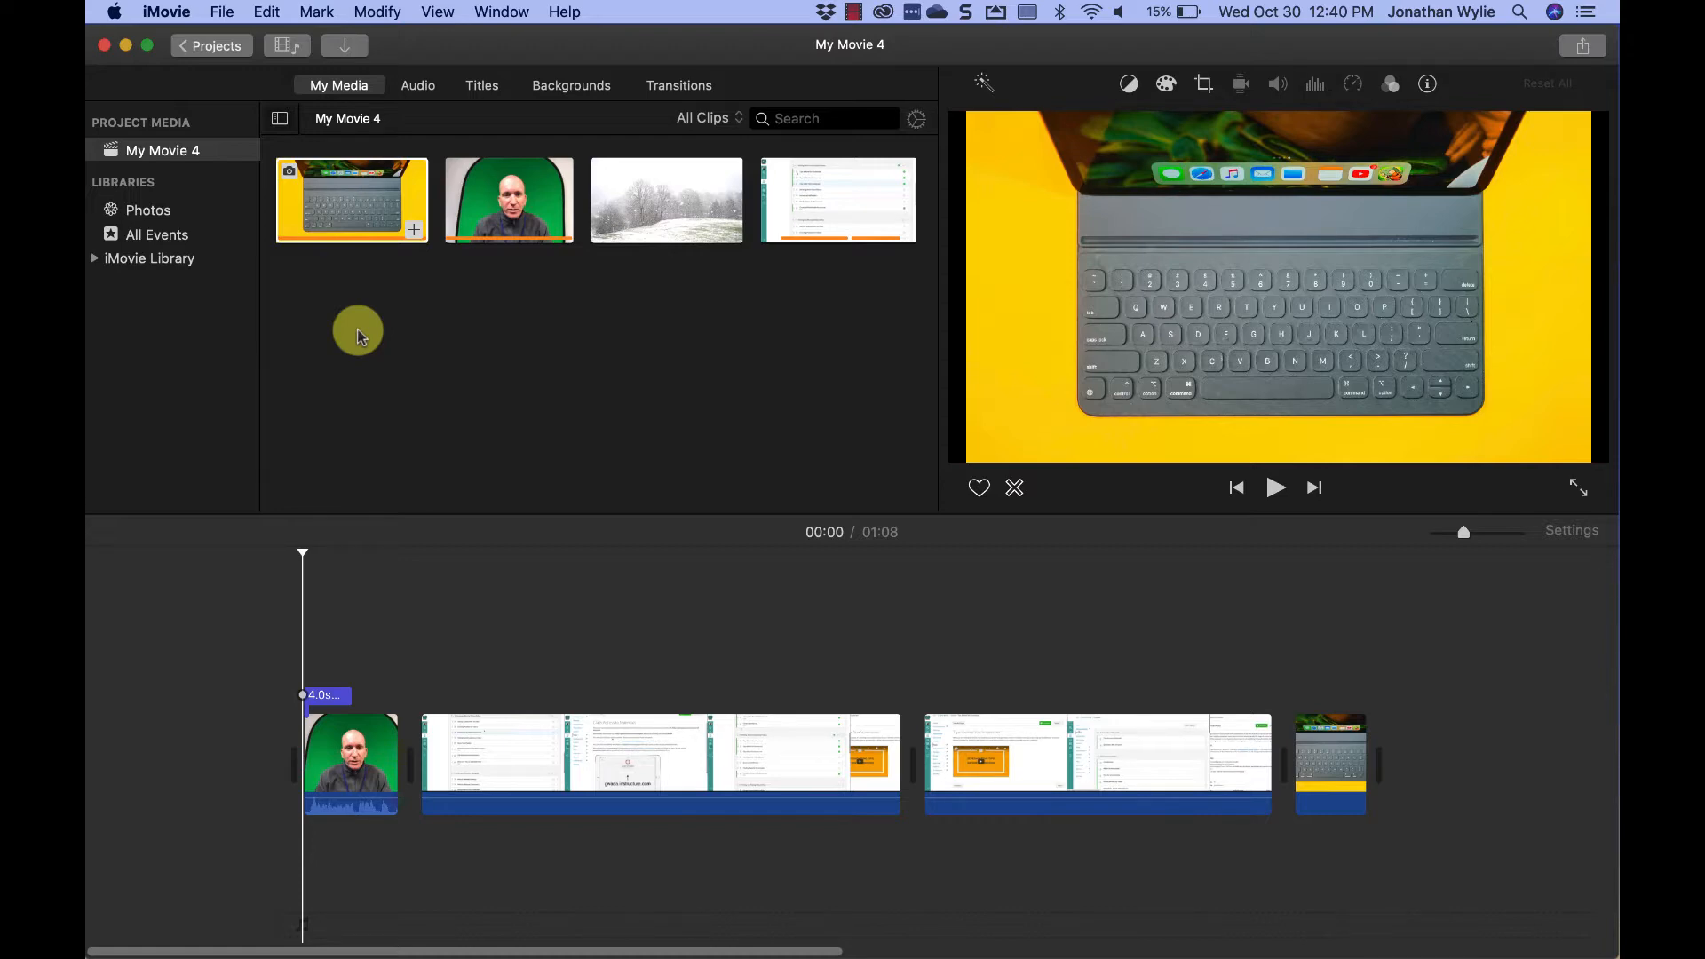
click(426, 89)
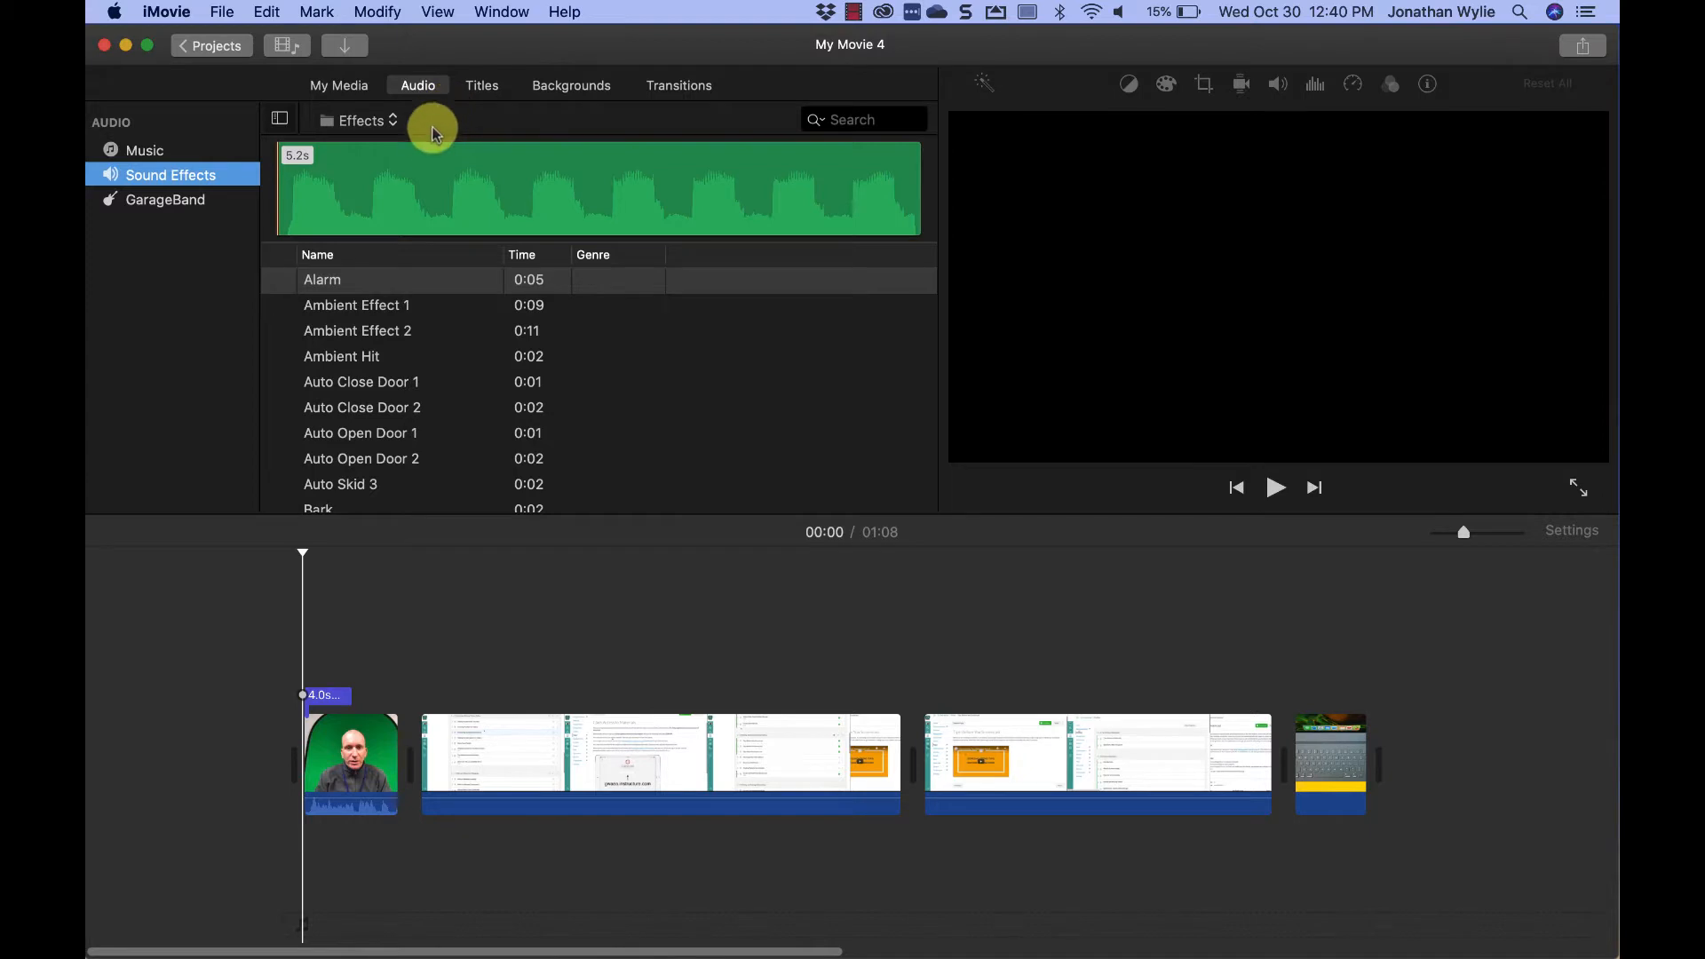
scroll(380, 353, down, 5)
scroll(382, 366, up, 3)
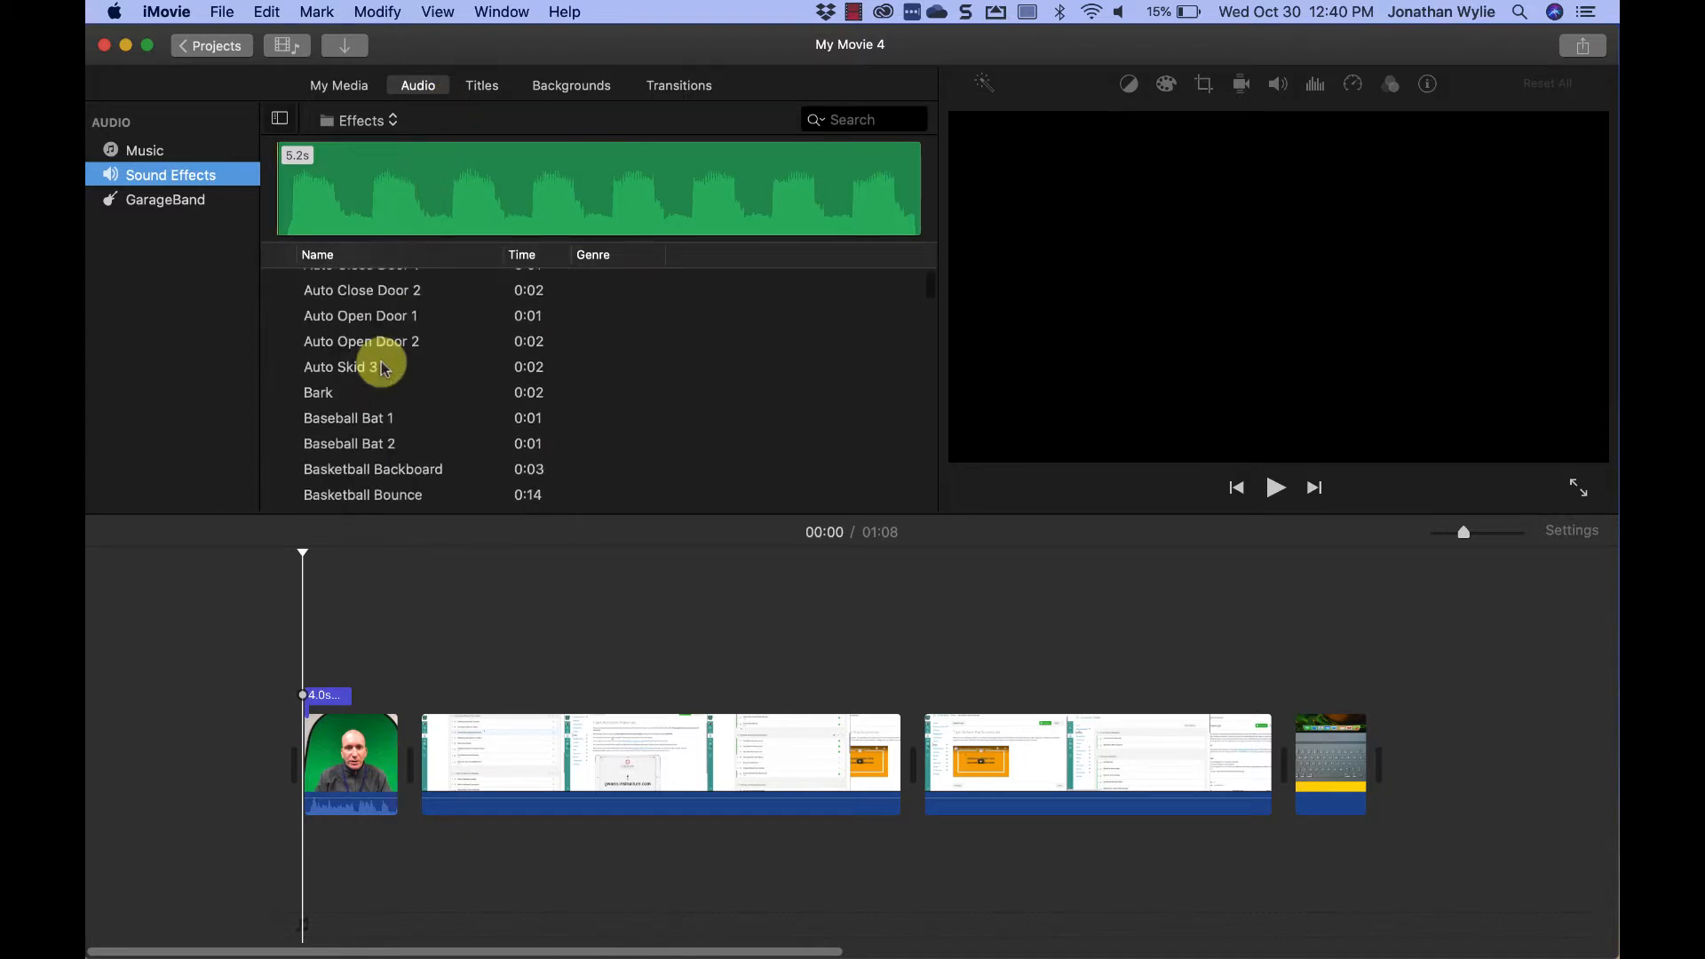
scroll(378, 359, up, 3)
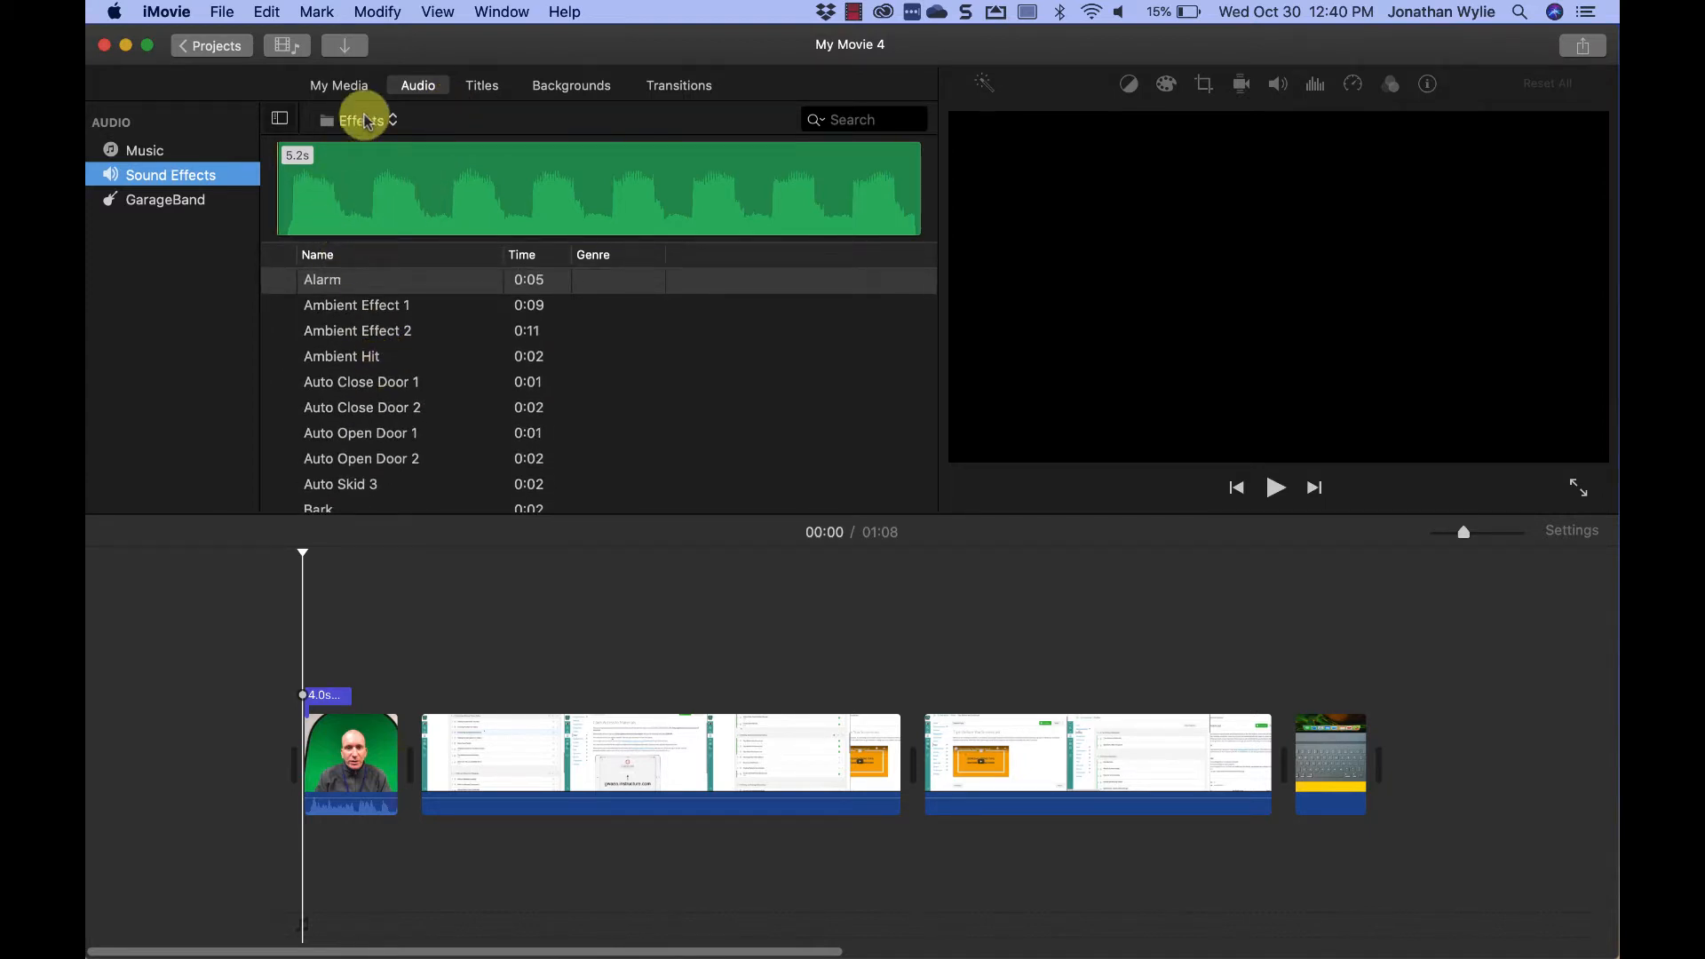
click(364, 121)
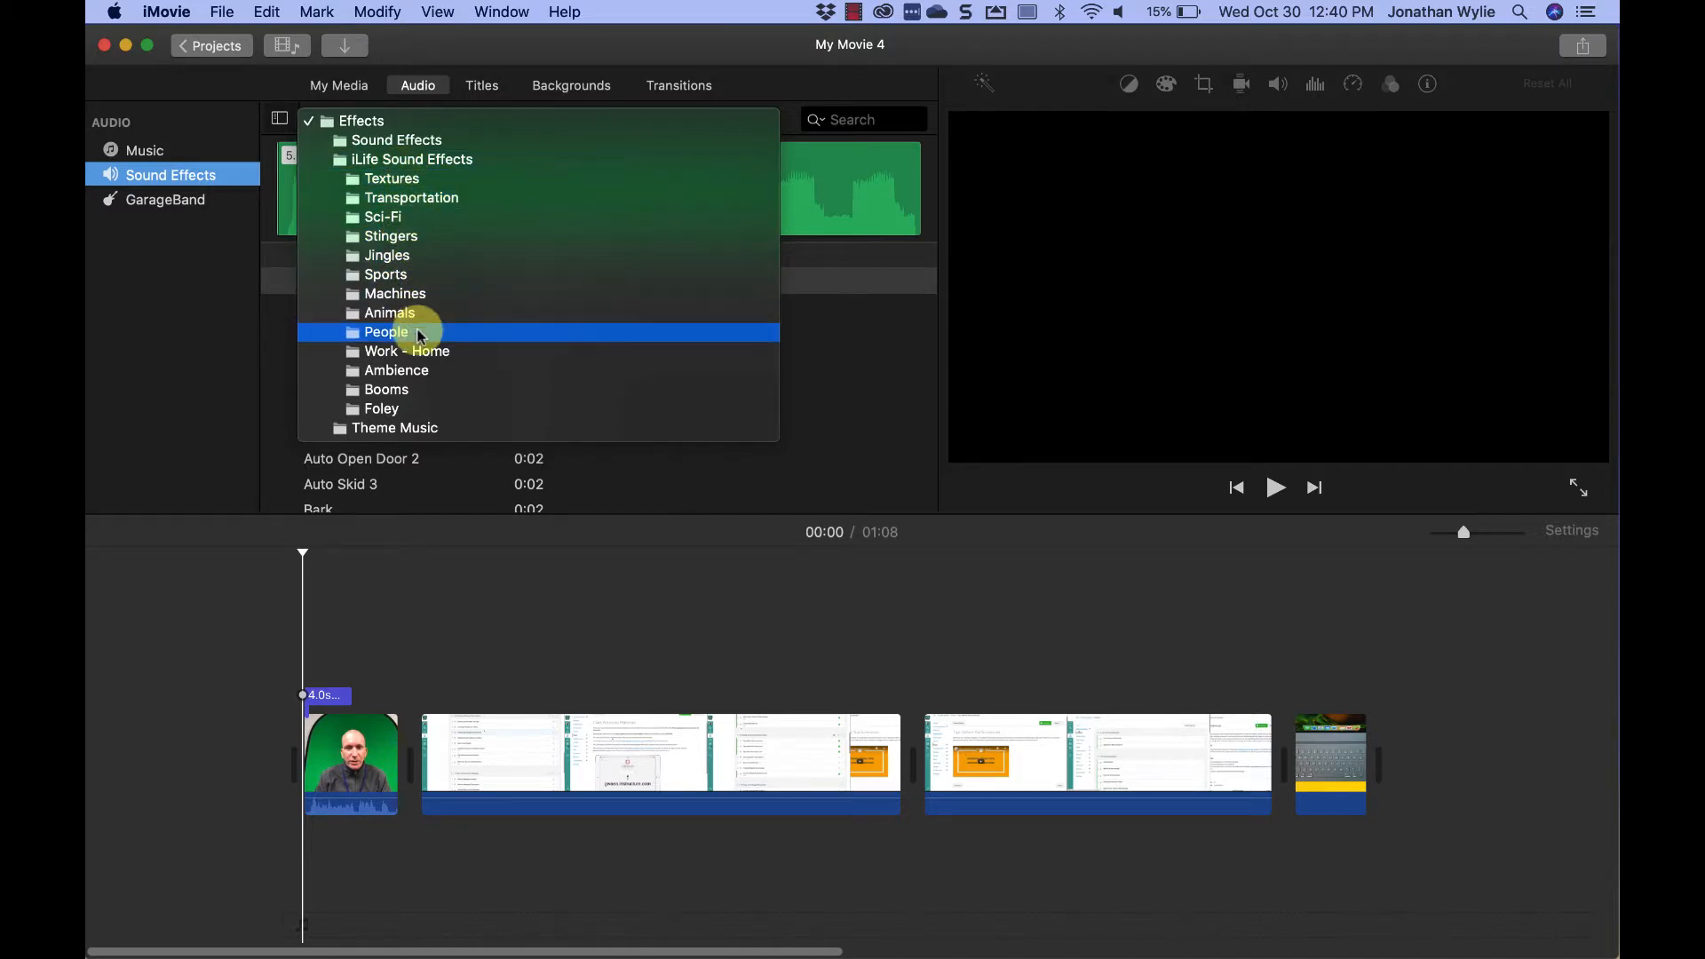
click(425, 430)
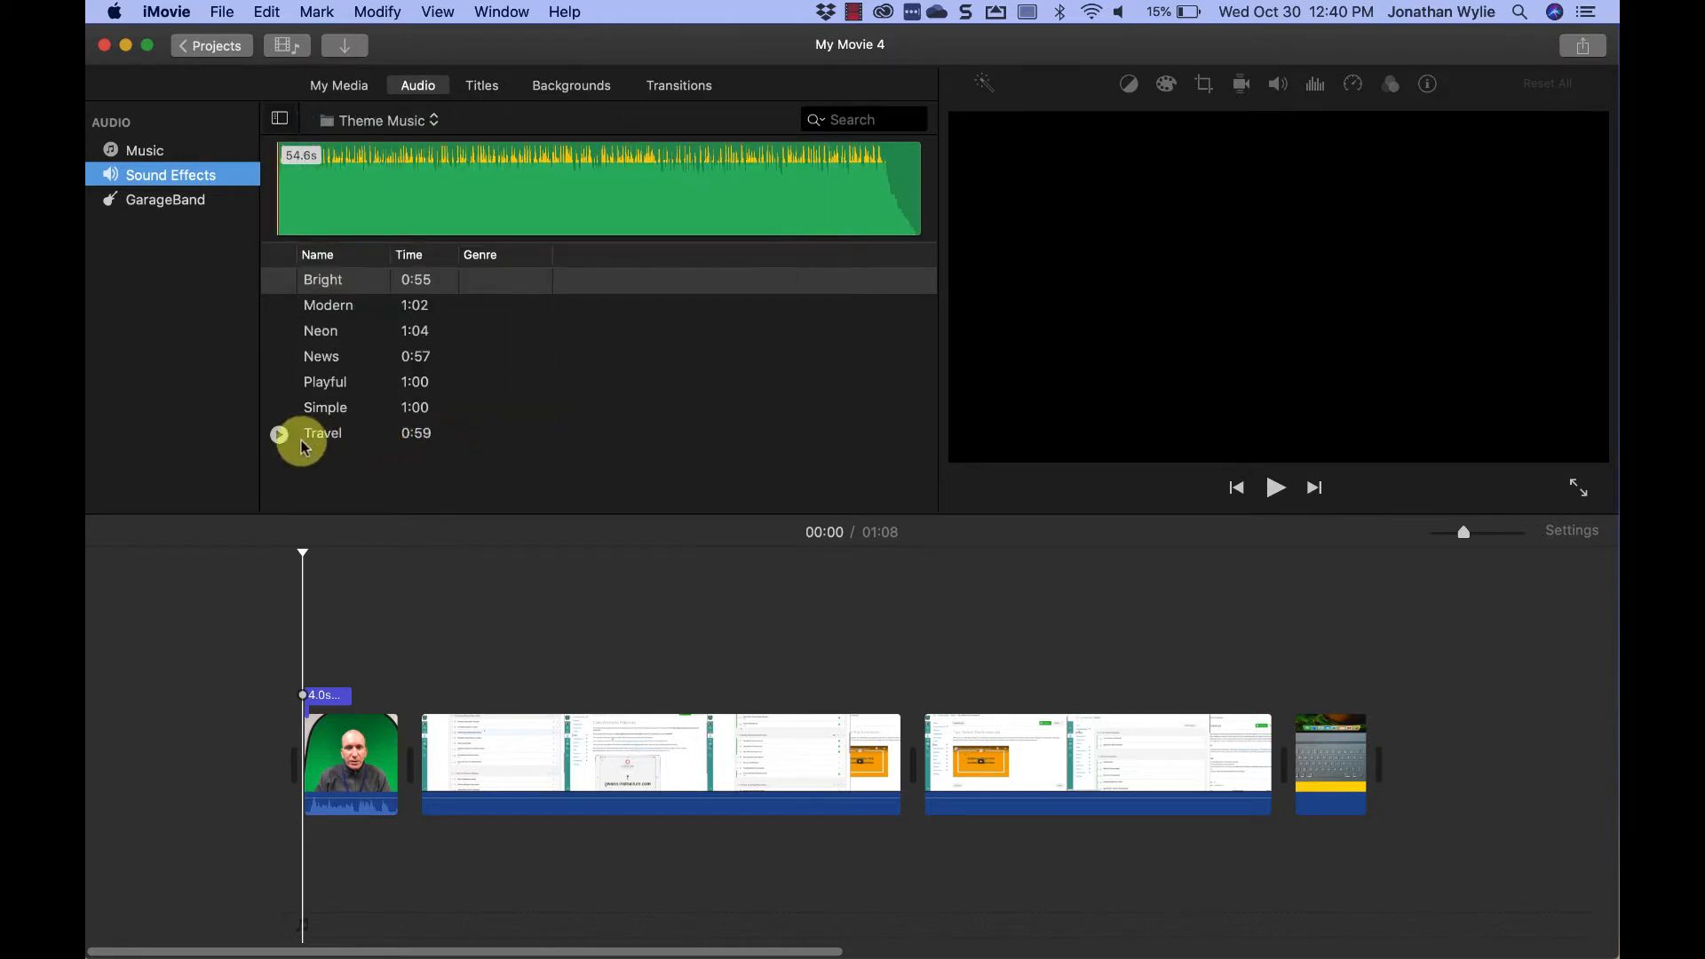
Step: Find the Buddy track in the Jingles category and add it beneath the clips from the start of the movie
click(425, 129)
mouse_move(429, 18)
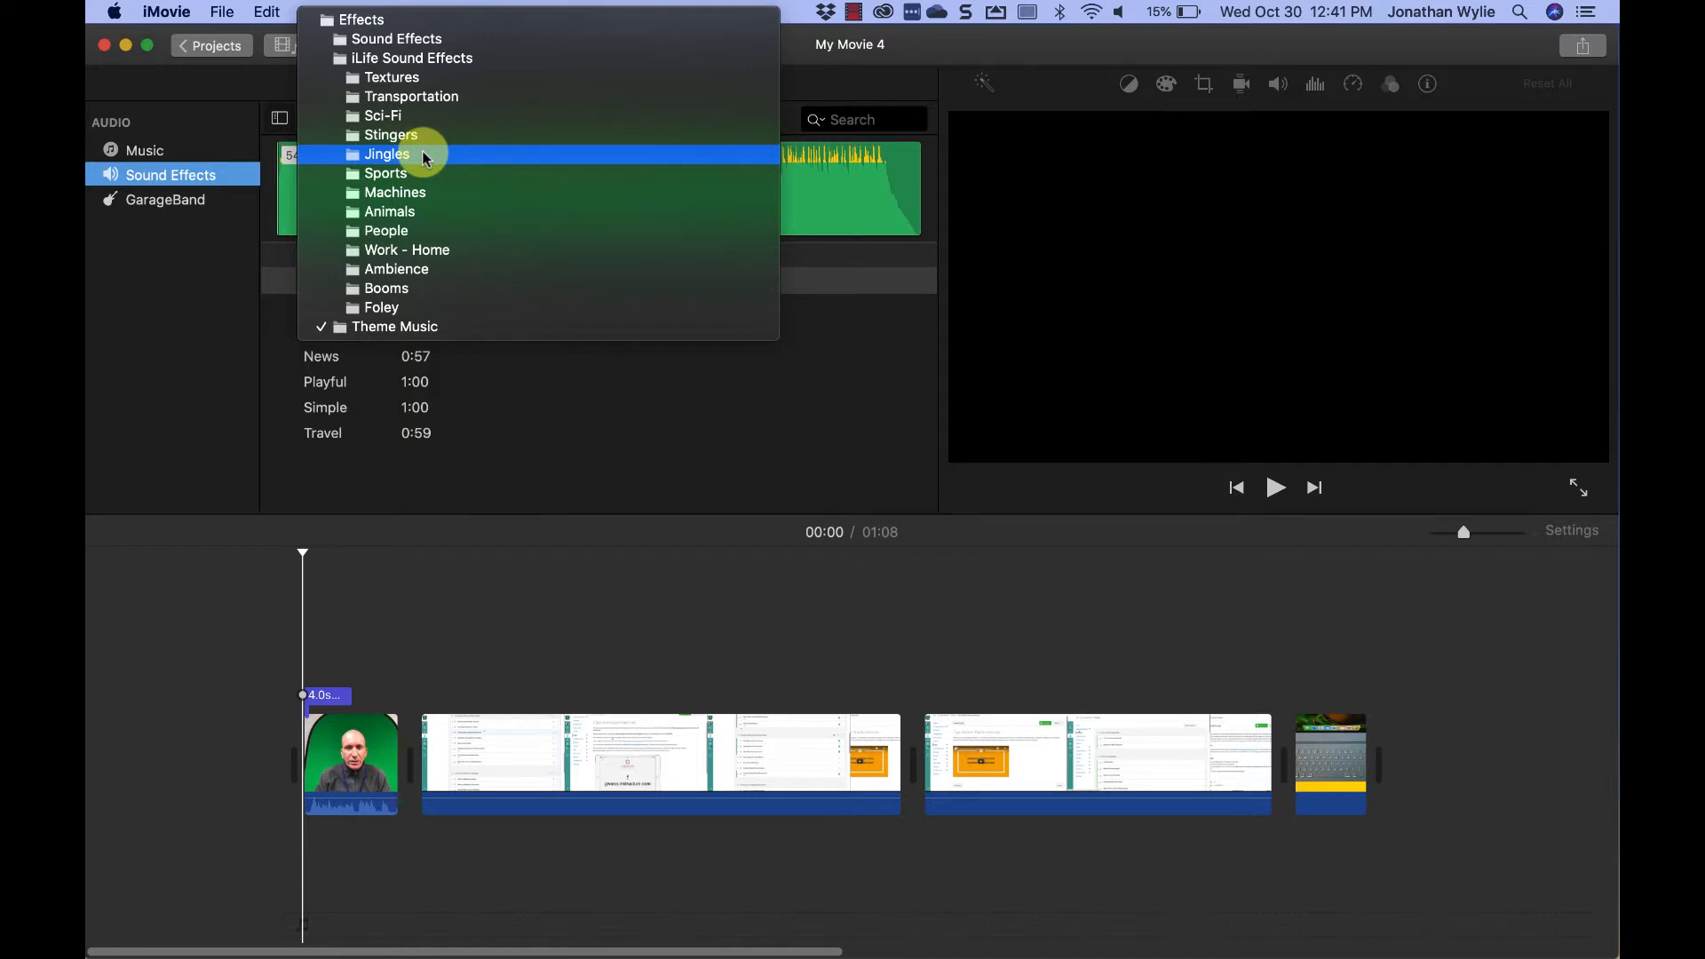
click(425, 156)
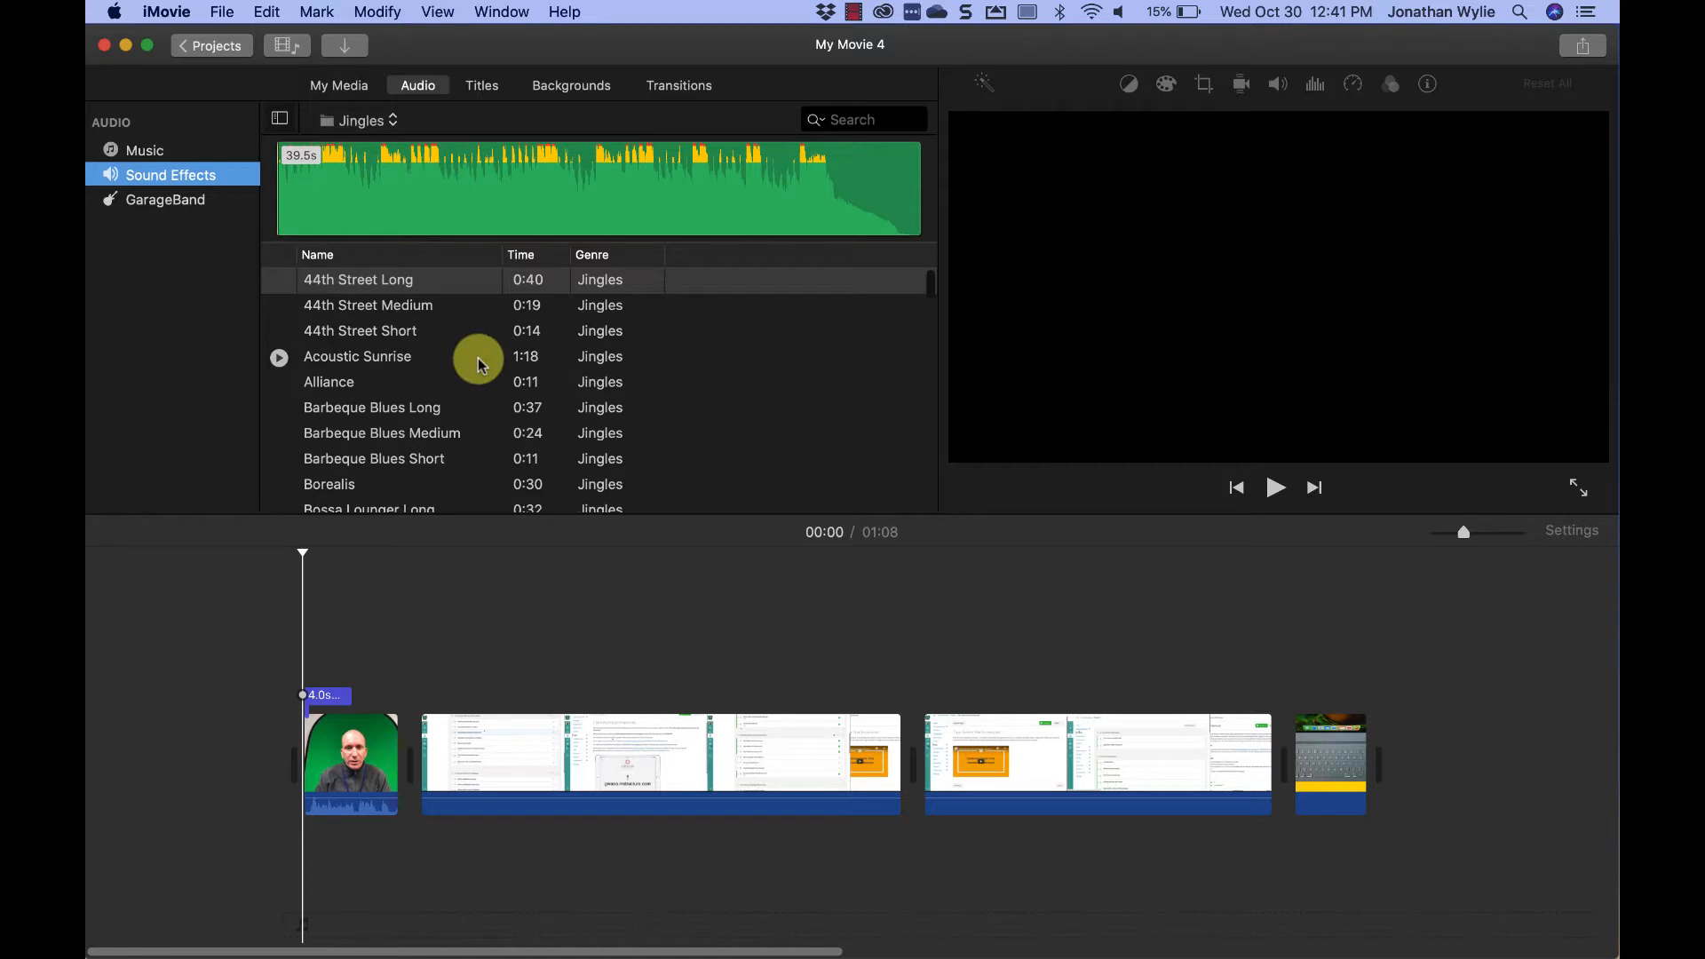
scroll(478, 358, down, 5)
scroll(478, 358, down, 8)
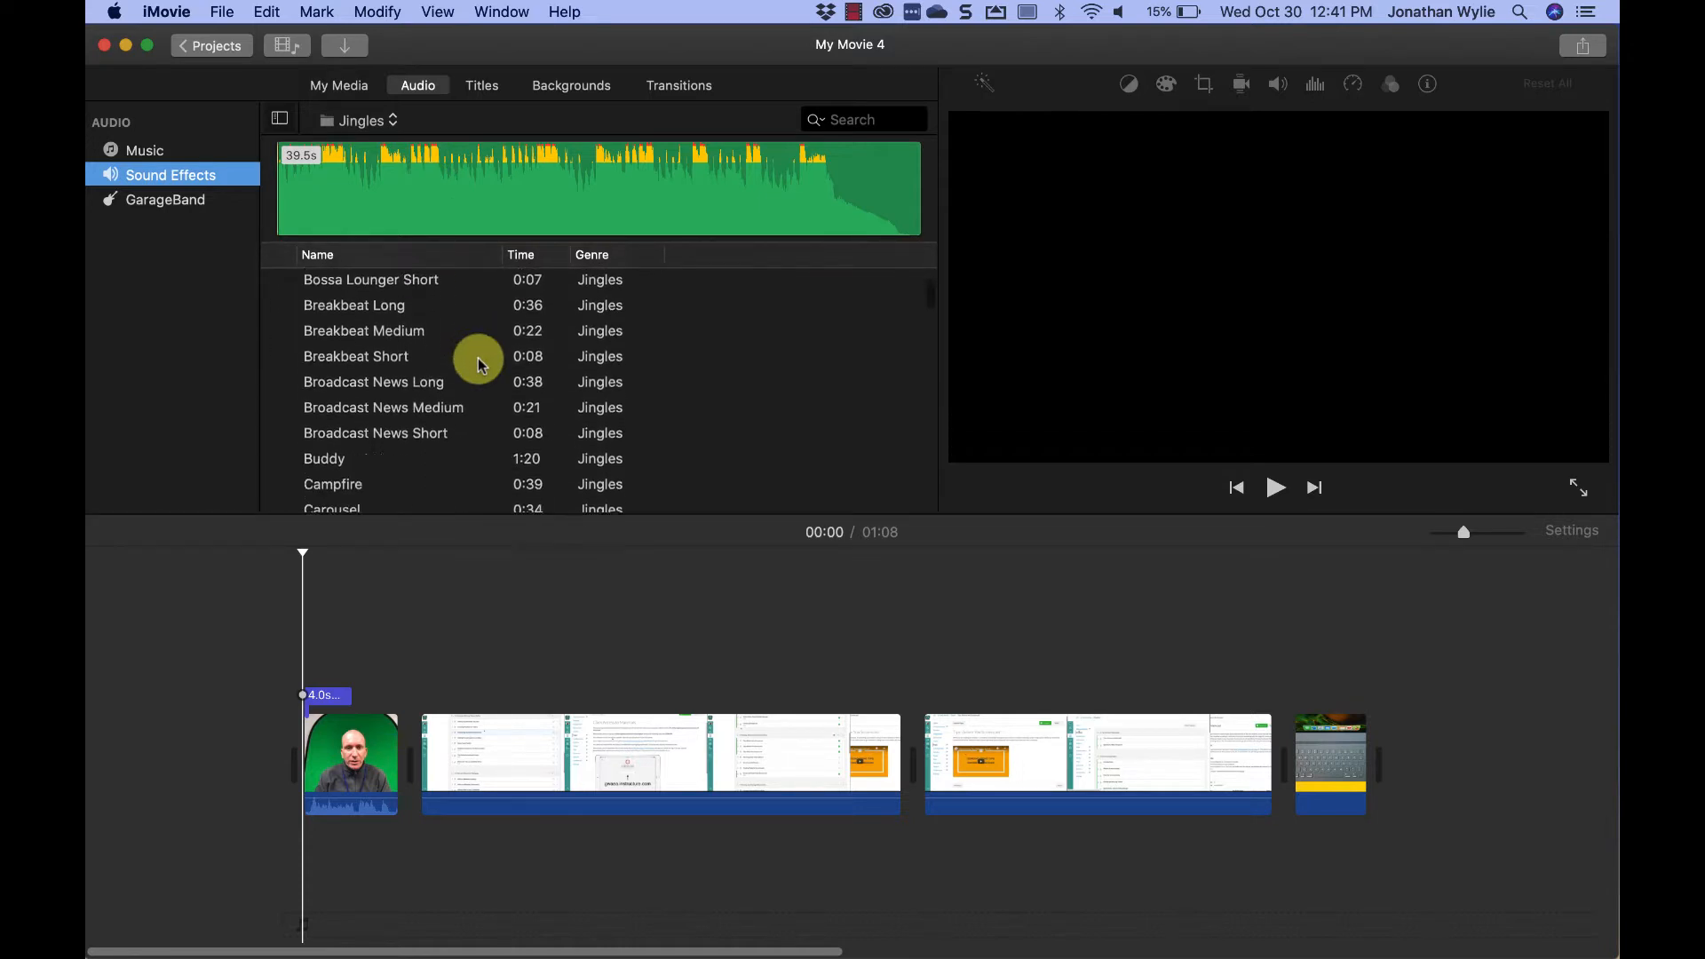
scroll(478, 359, down, 8)
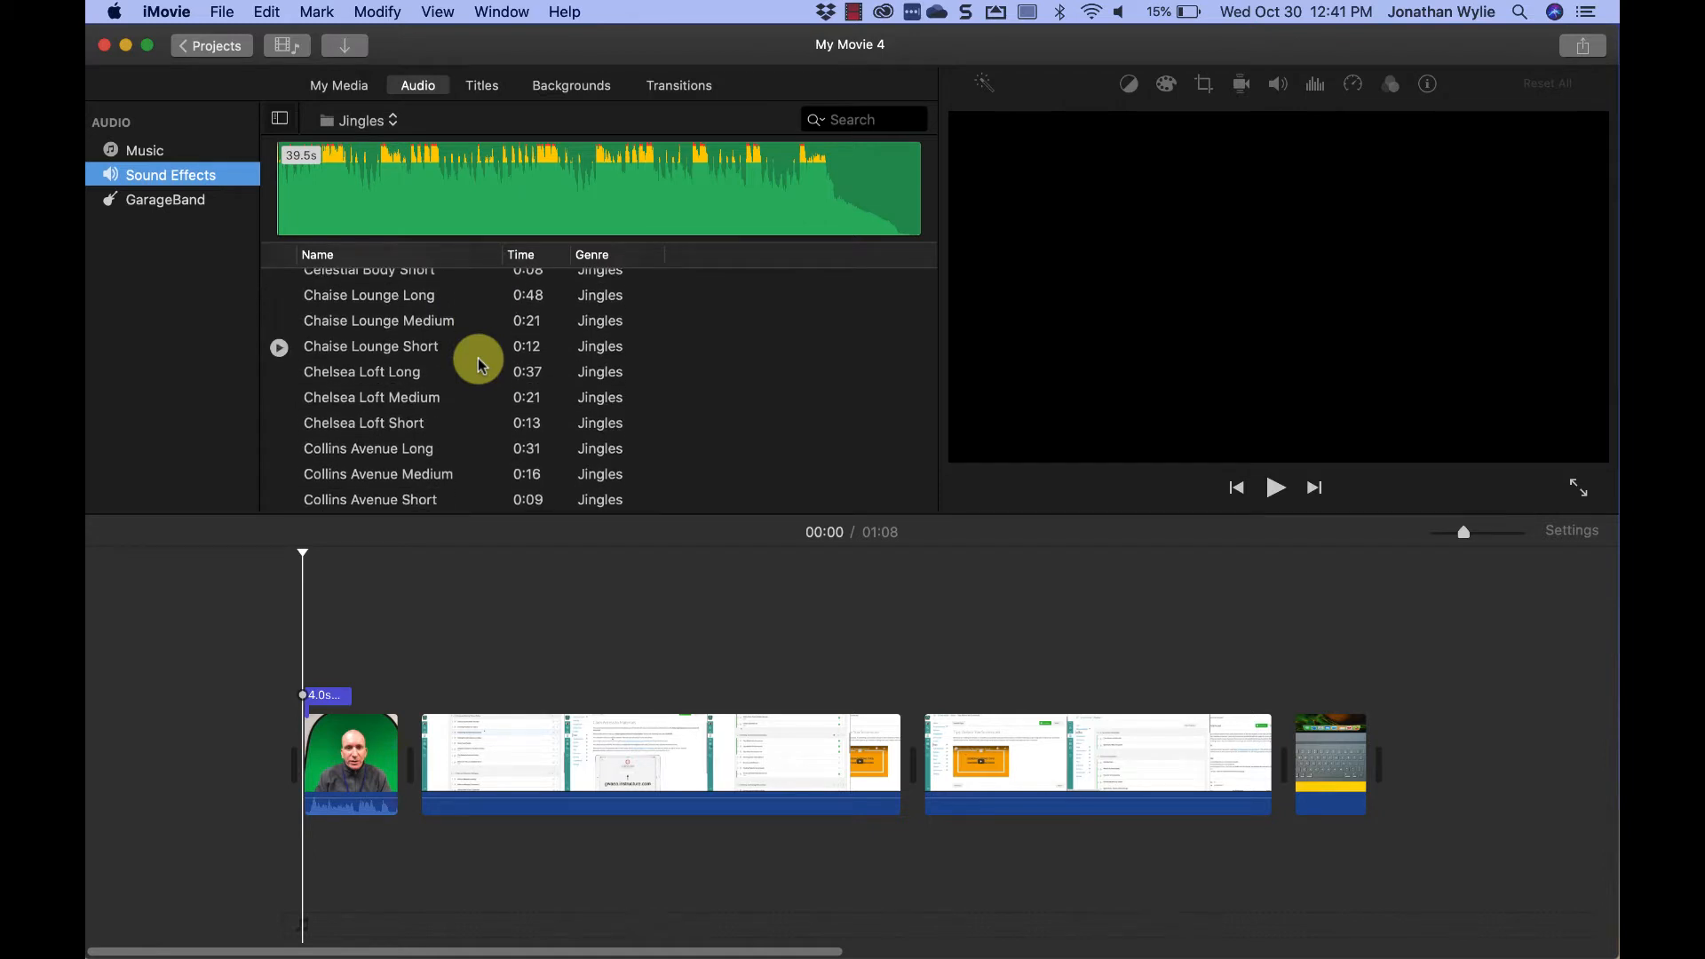
scroll(478, 358, up, 6)
scroll(477, 359, up, 3)
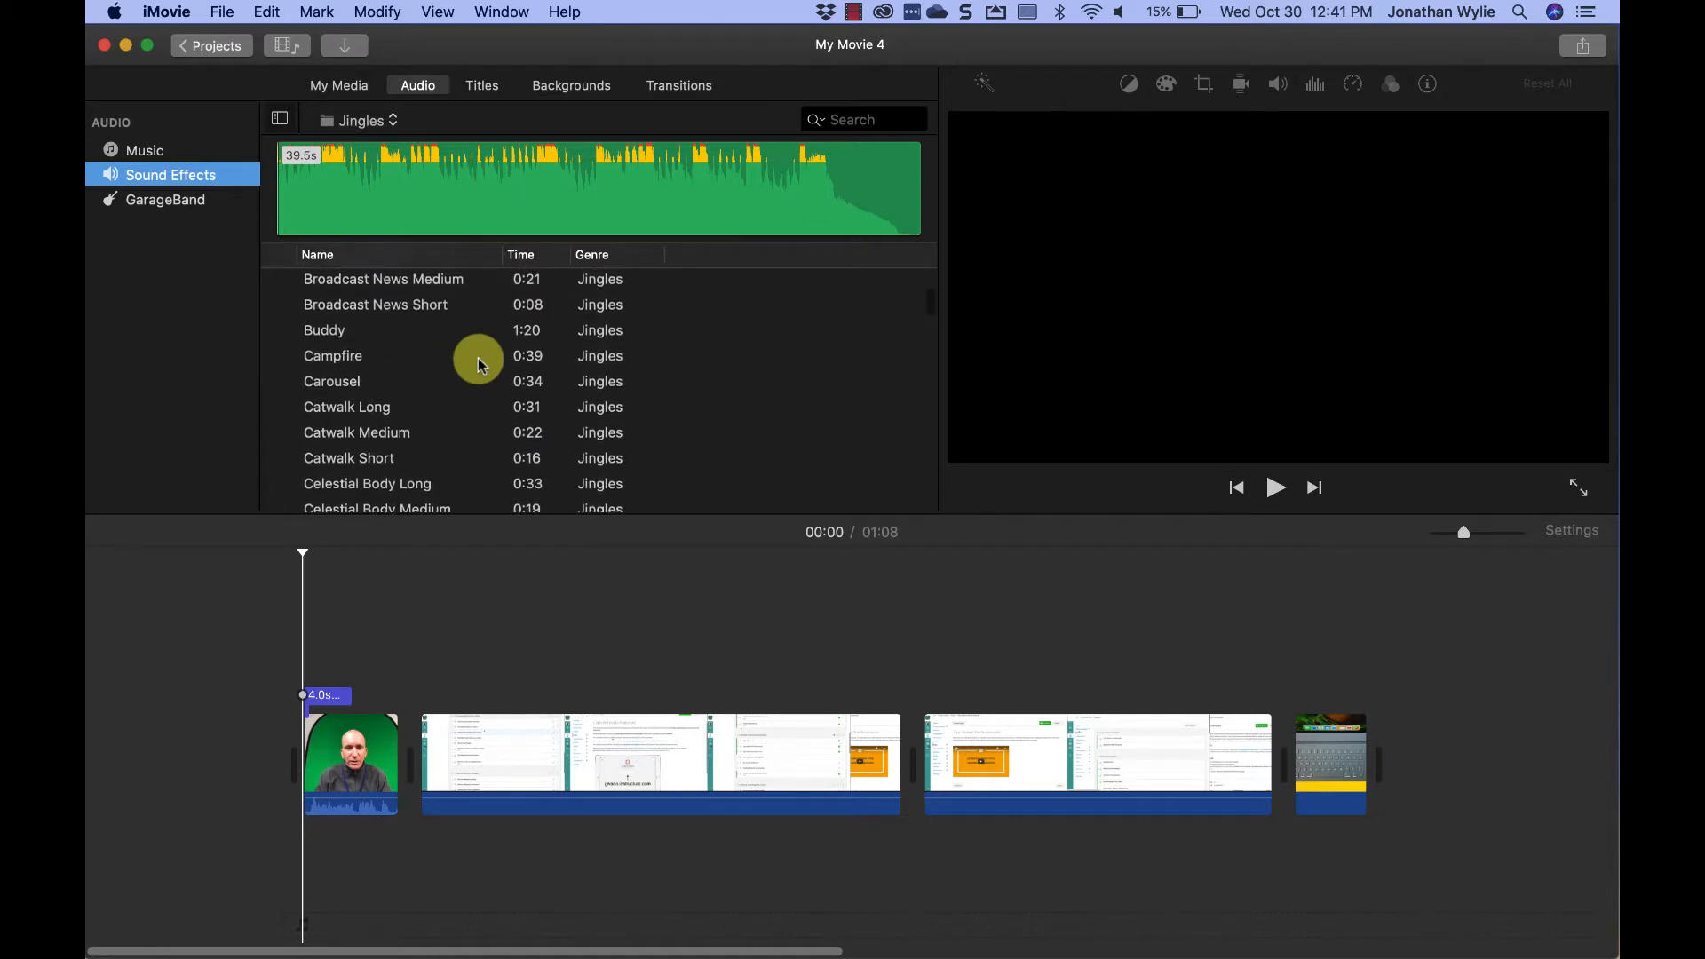
click(392, 343)
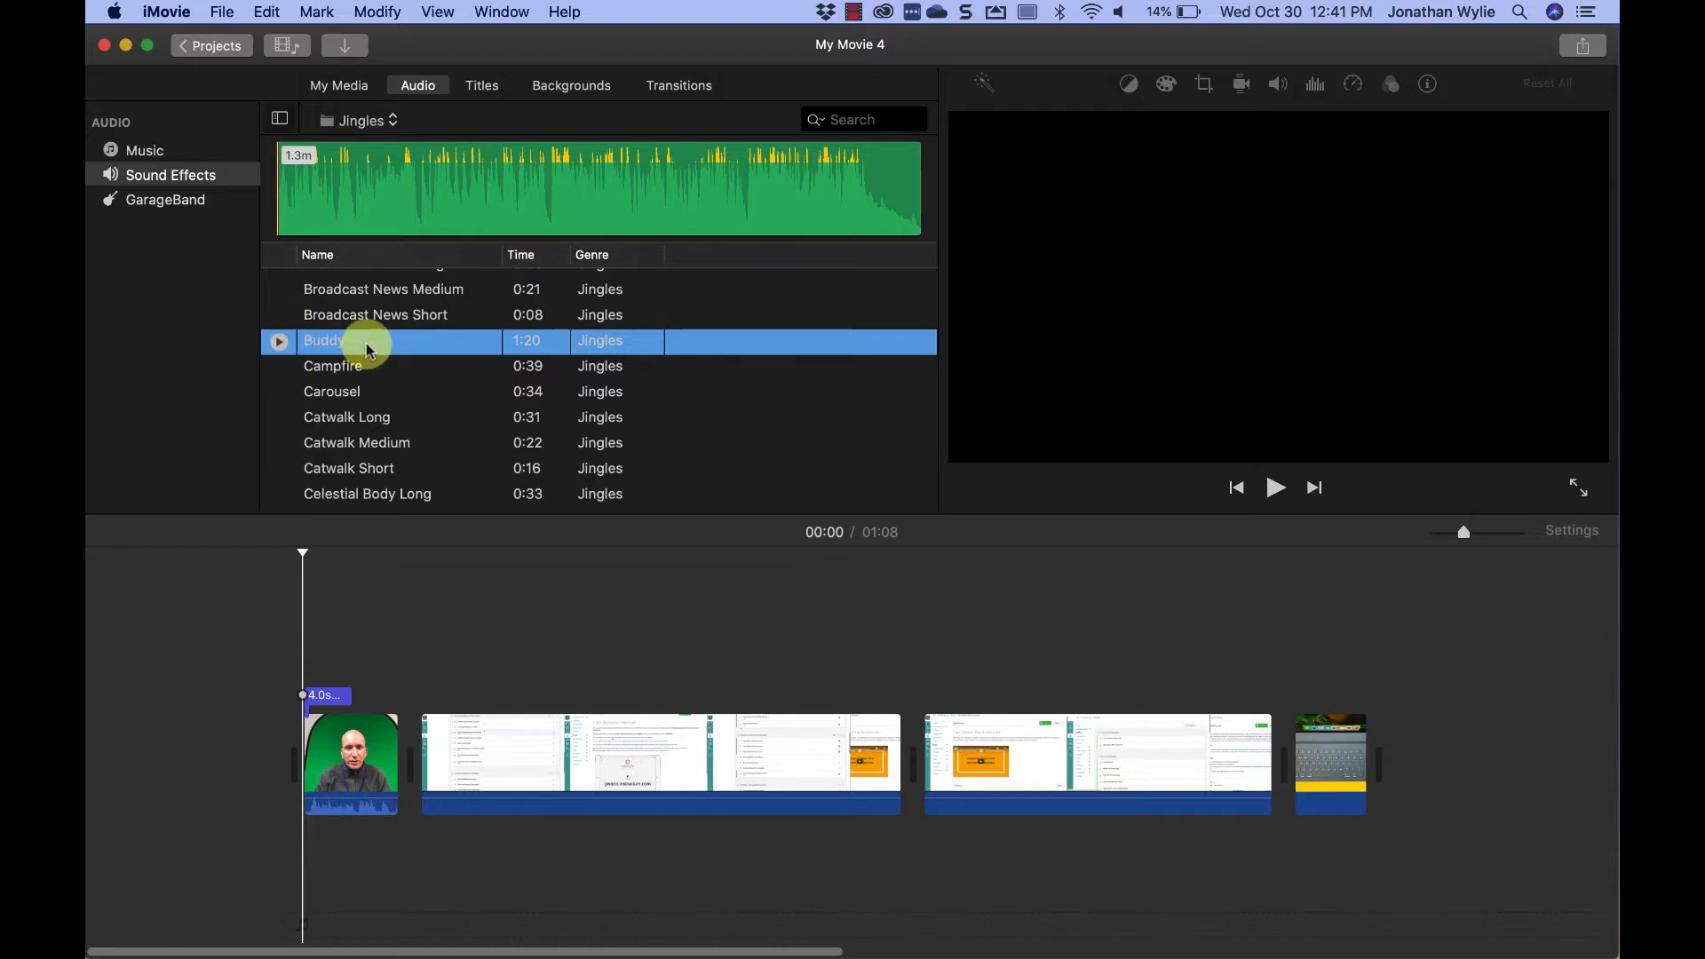
scroll(367, 349, up, 3)
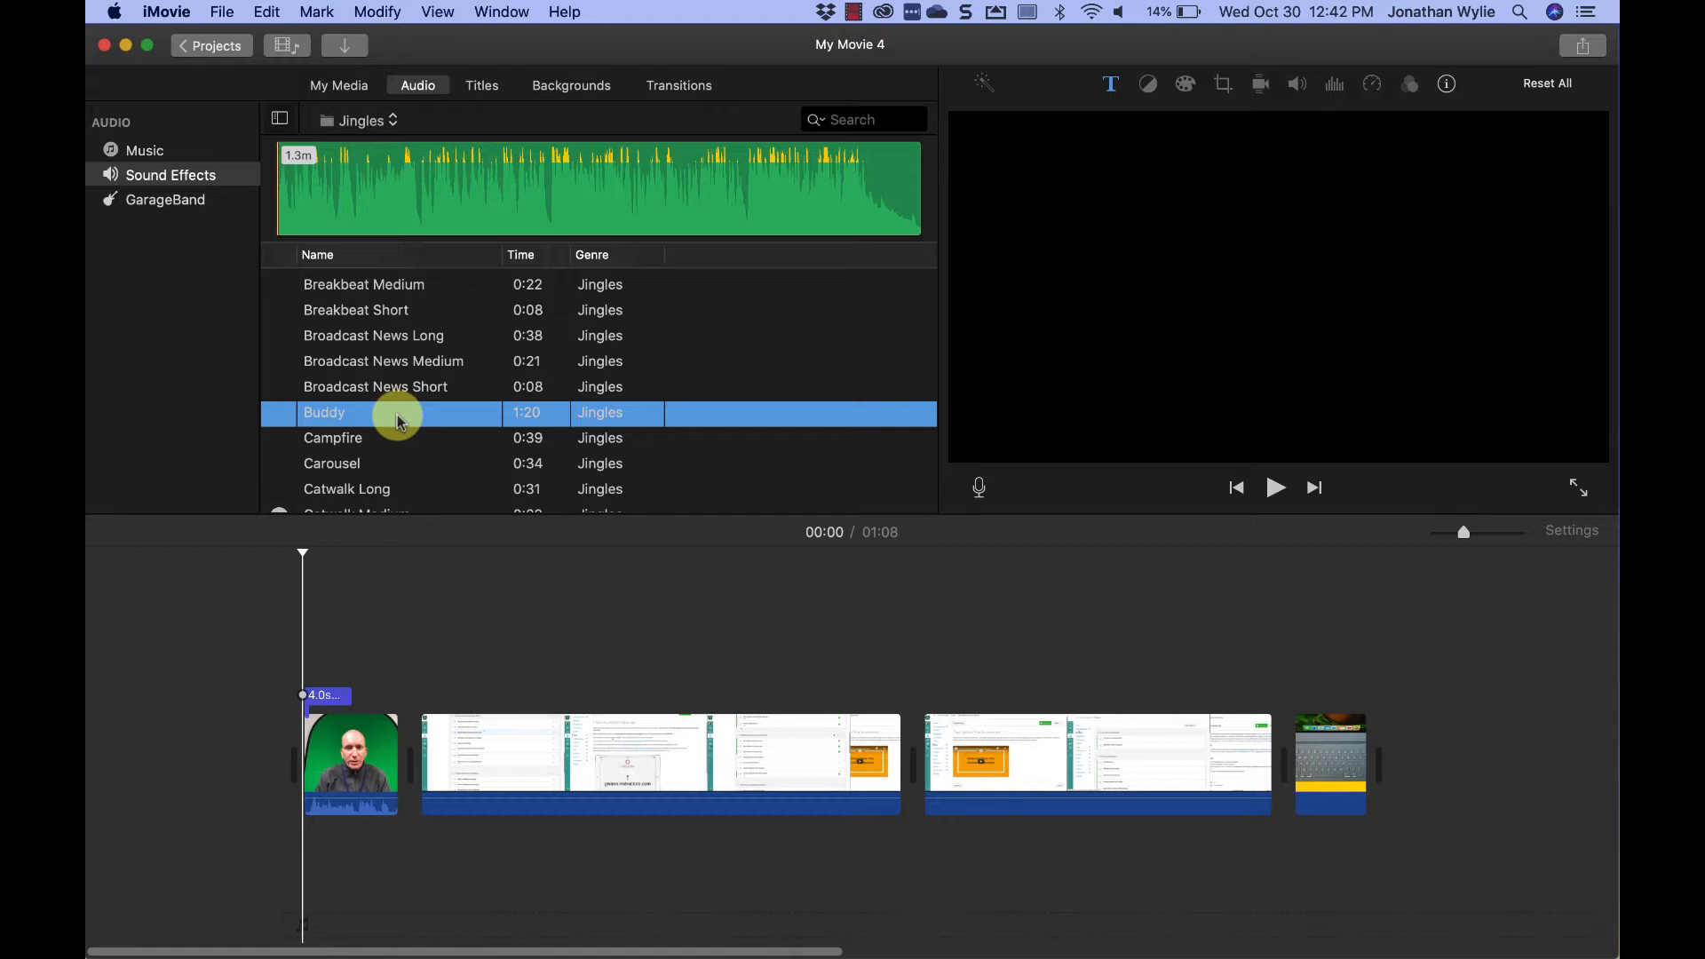
drag(396, 414, 302, 865)
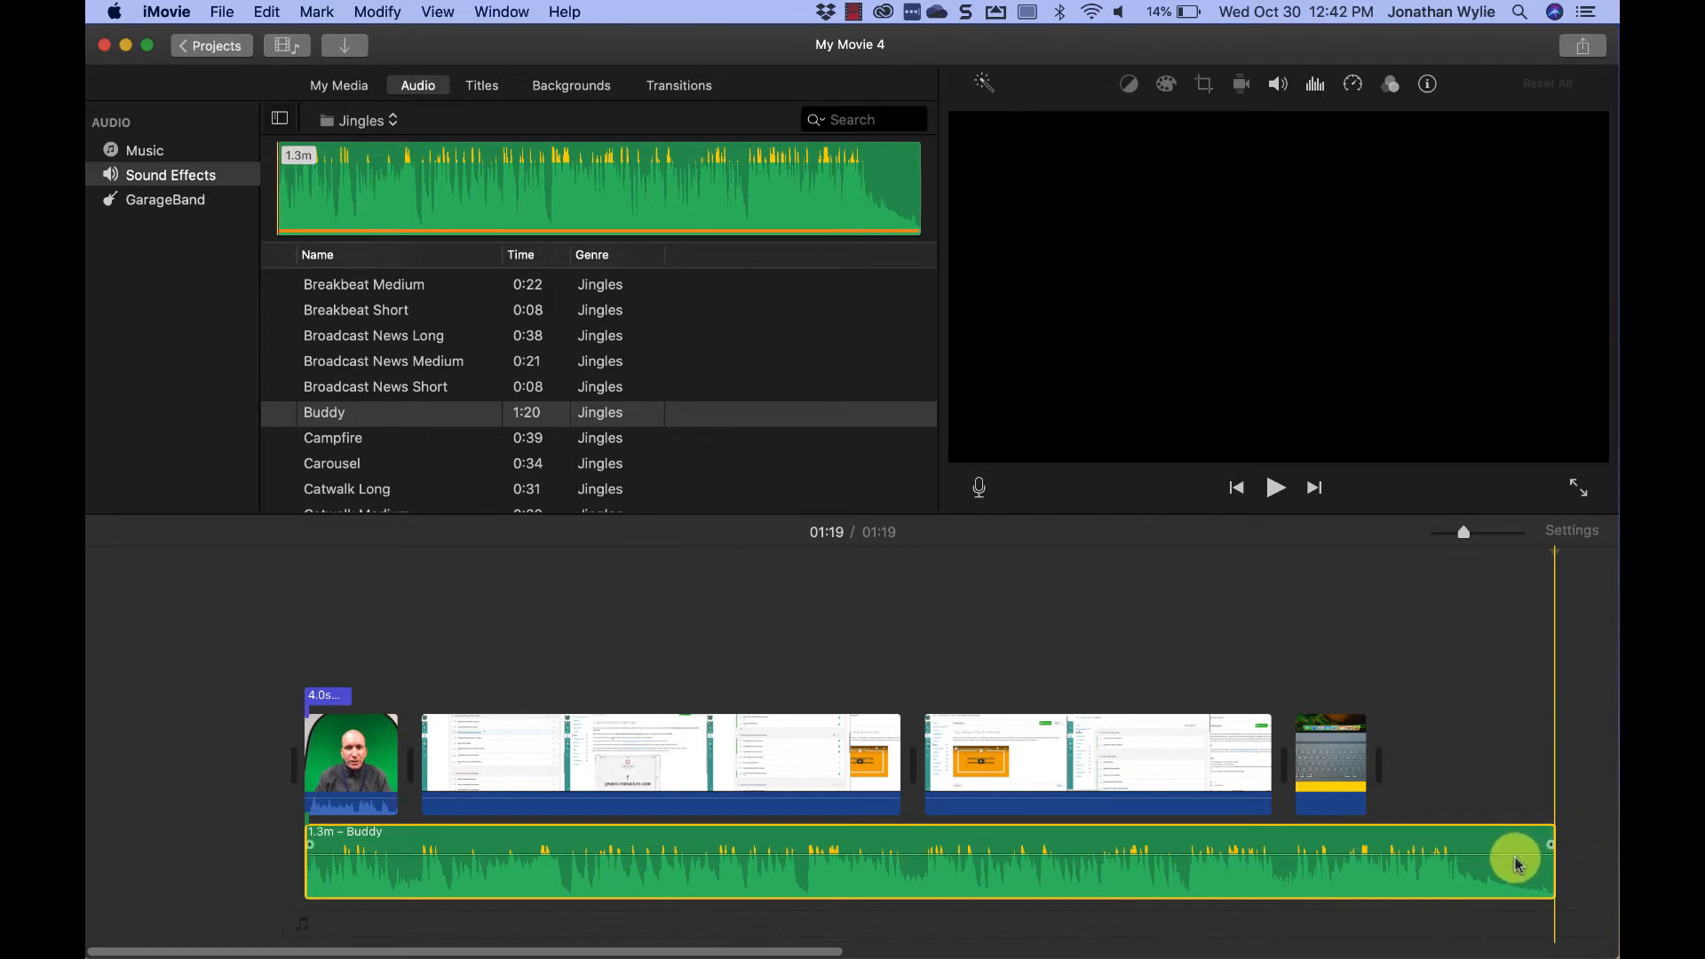
Step: Trim the end of the Buddy music to the end of the keyboard photo and add a fade-out there
drag(1545, 863, 1365, 877)
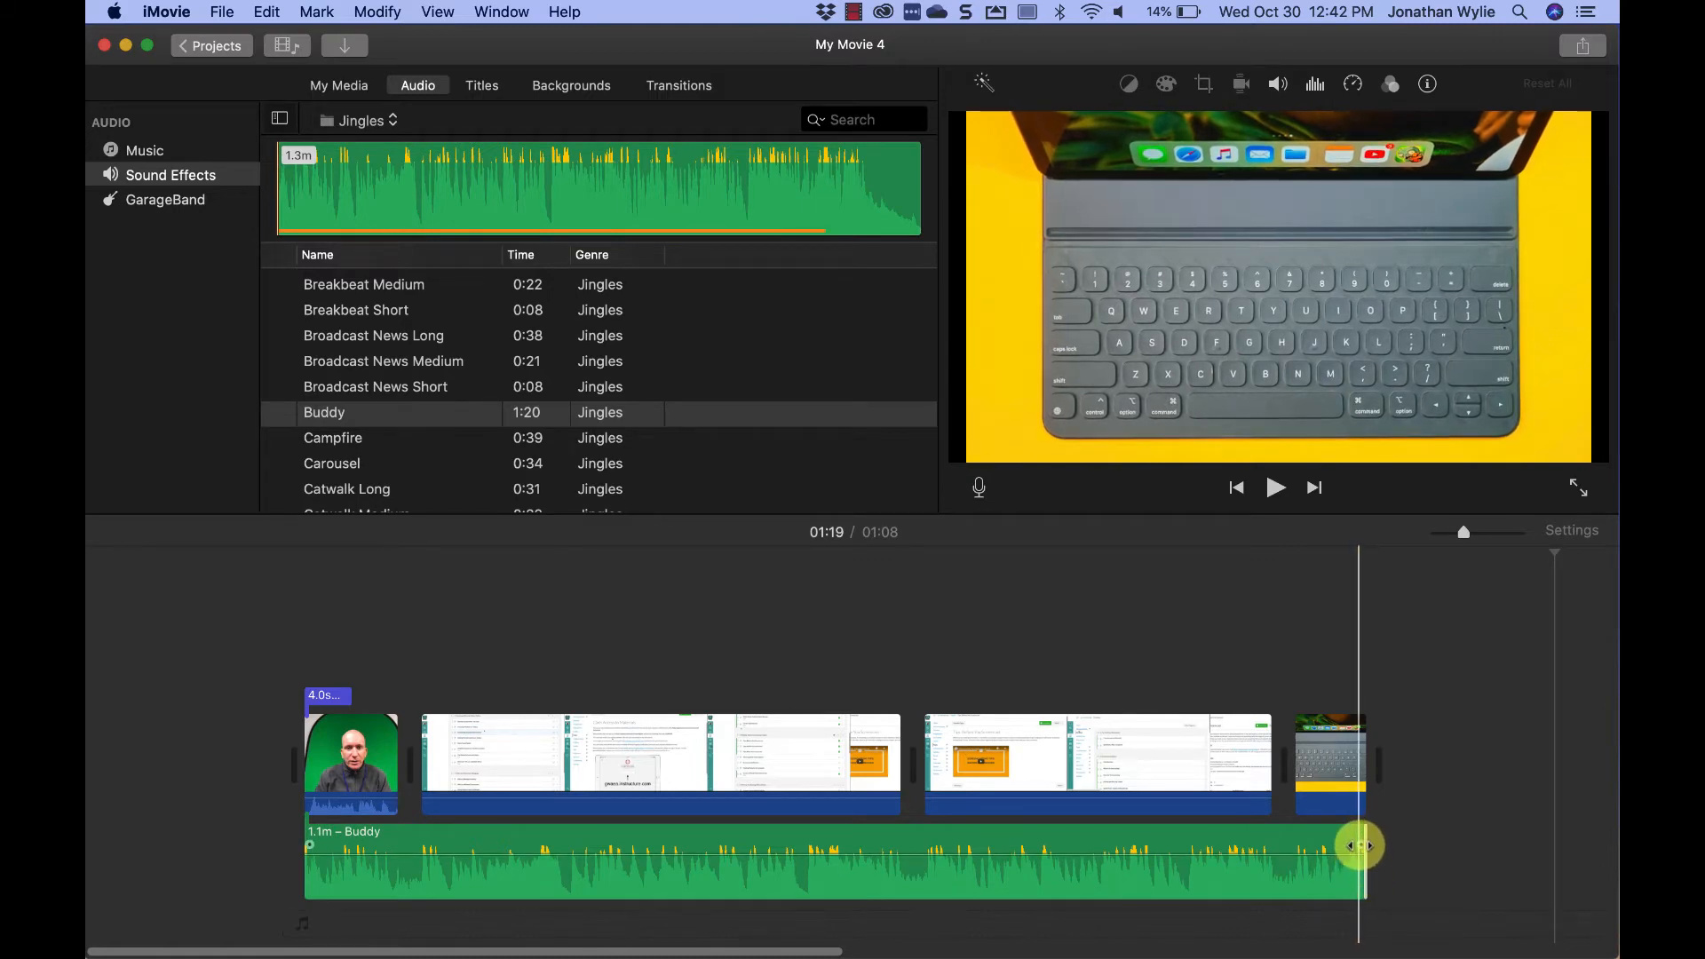
click(1359, 849)
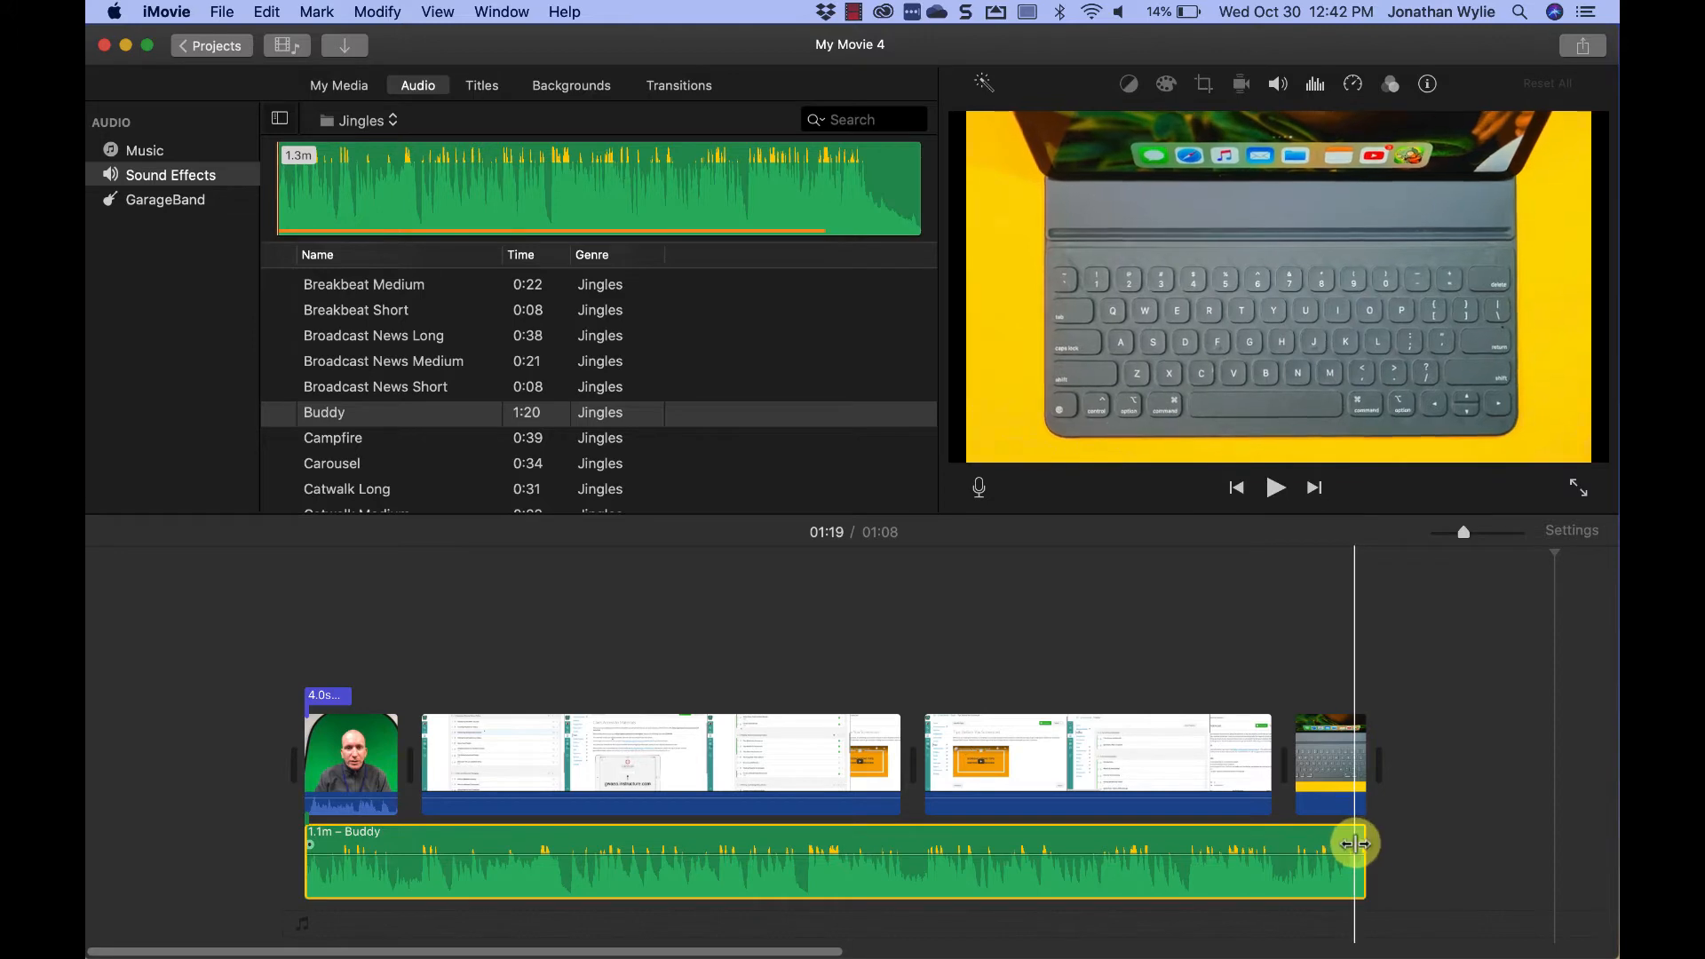
drag(1359, 843, 1305, 843)
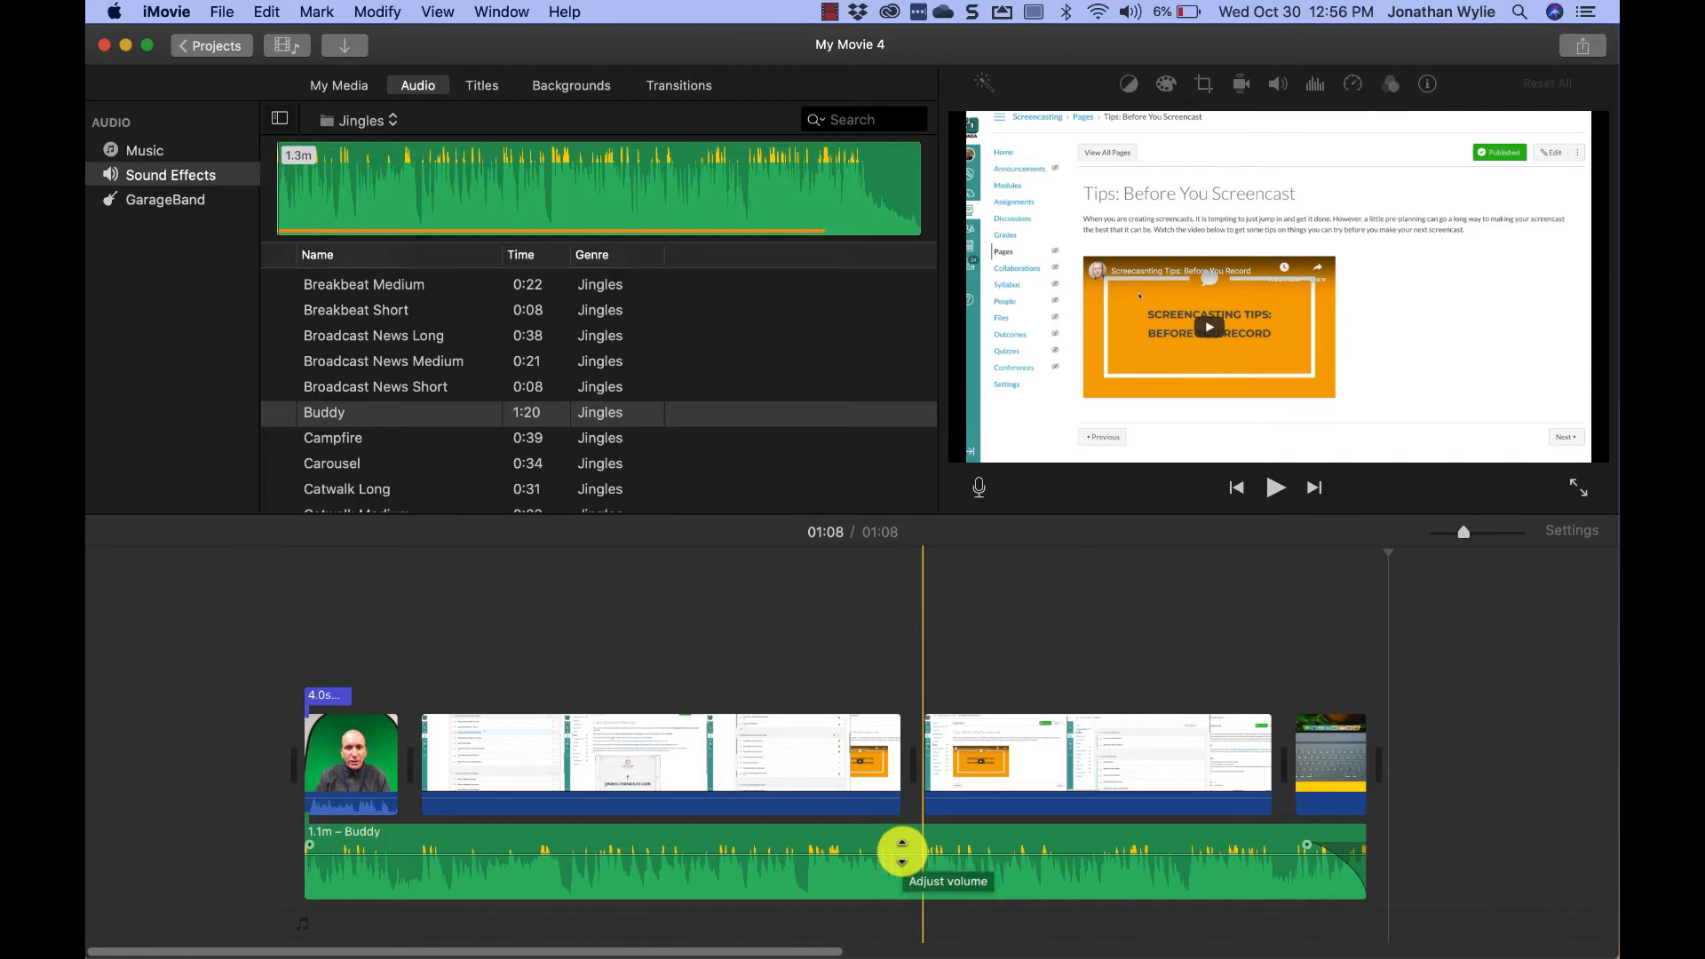
Step: Lower the volume of the Buddy music track on the timeline
drag(901, 852, 901, 872)
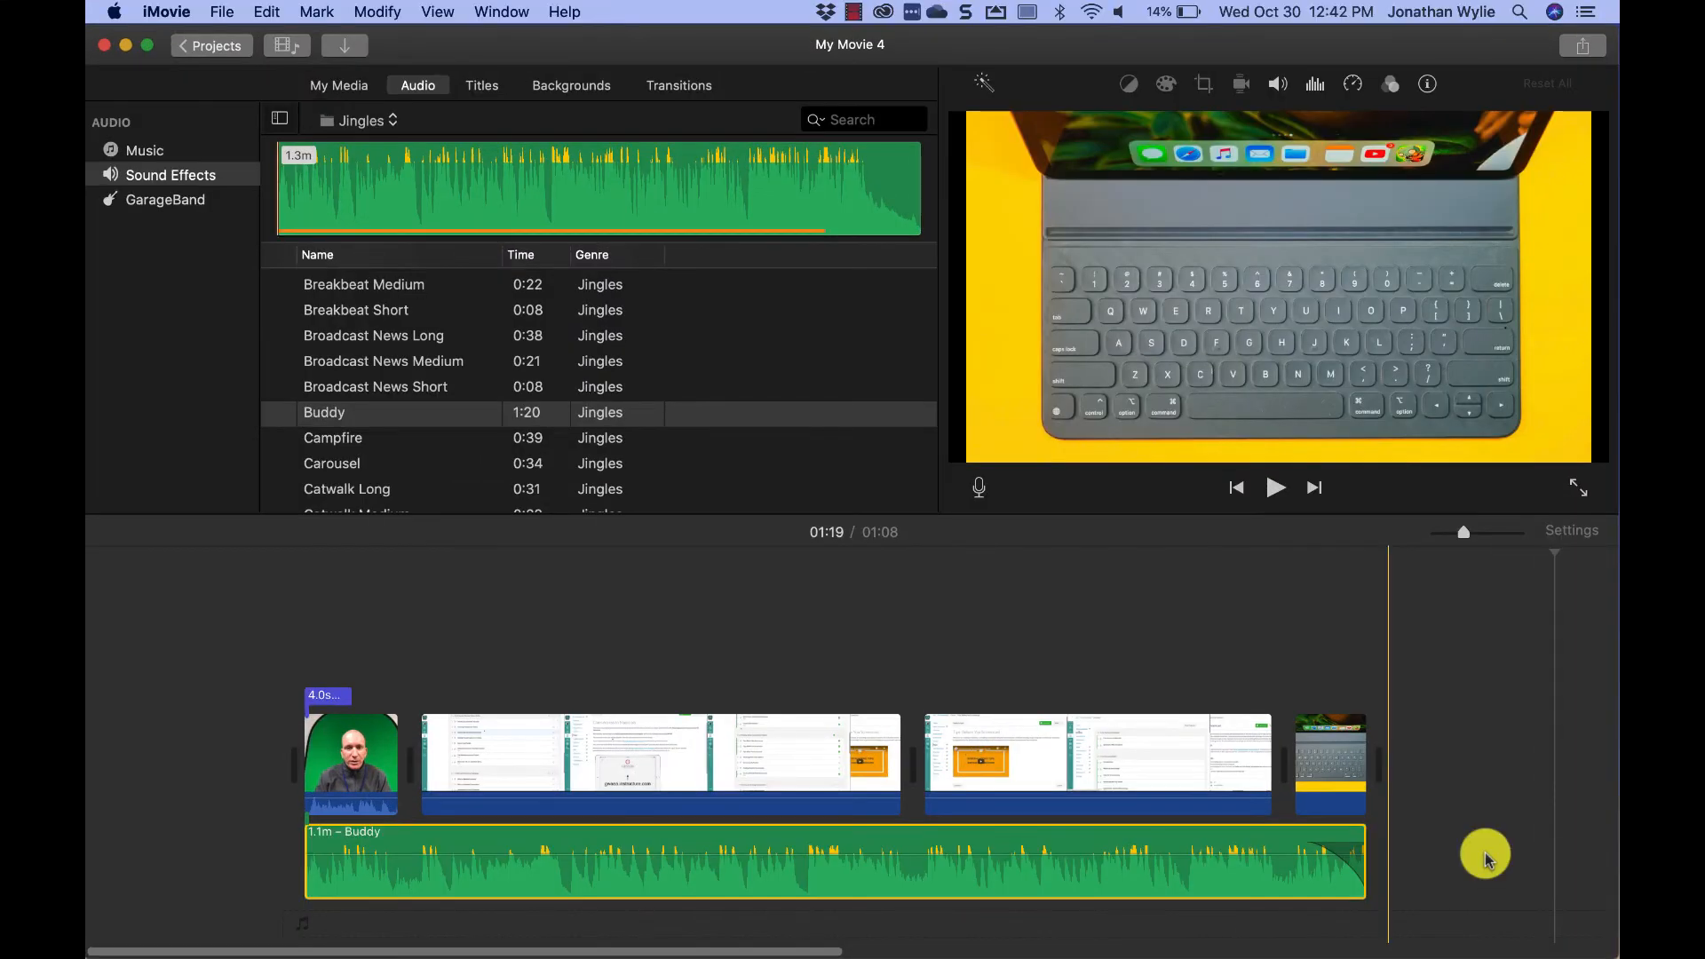
click(1484, 859)
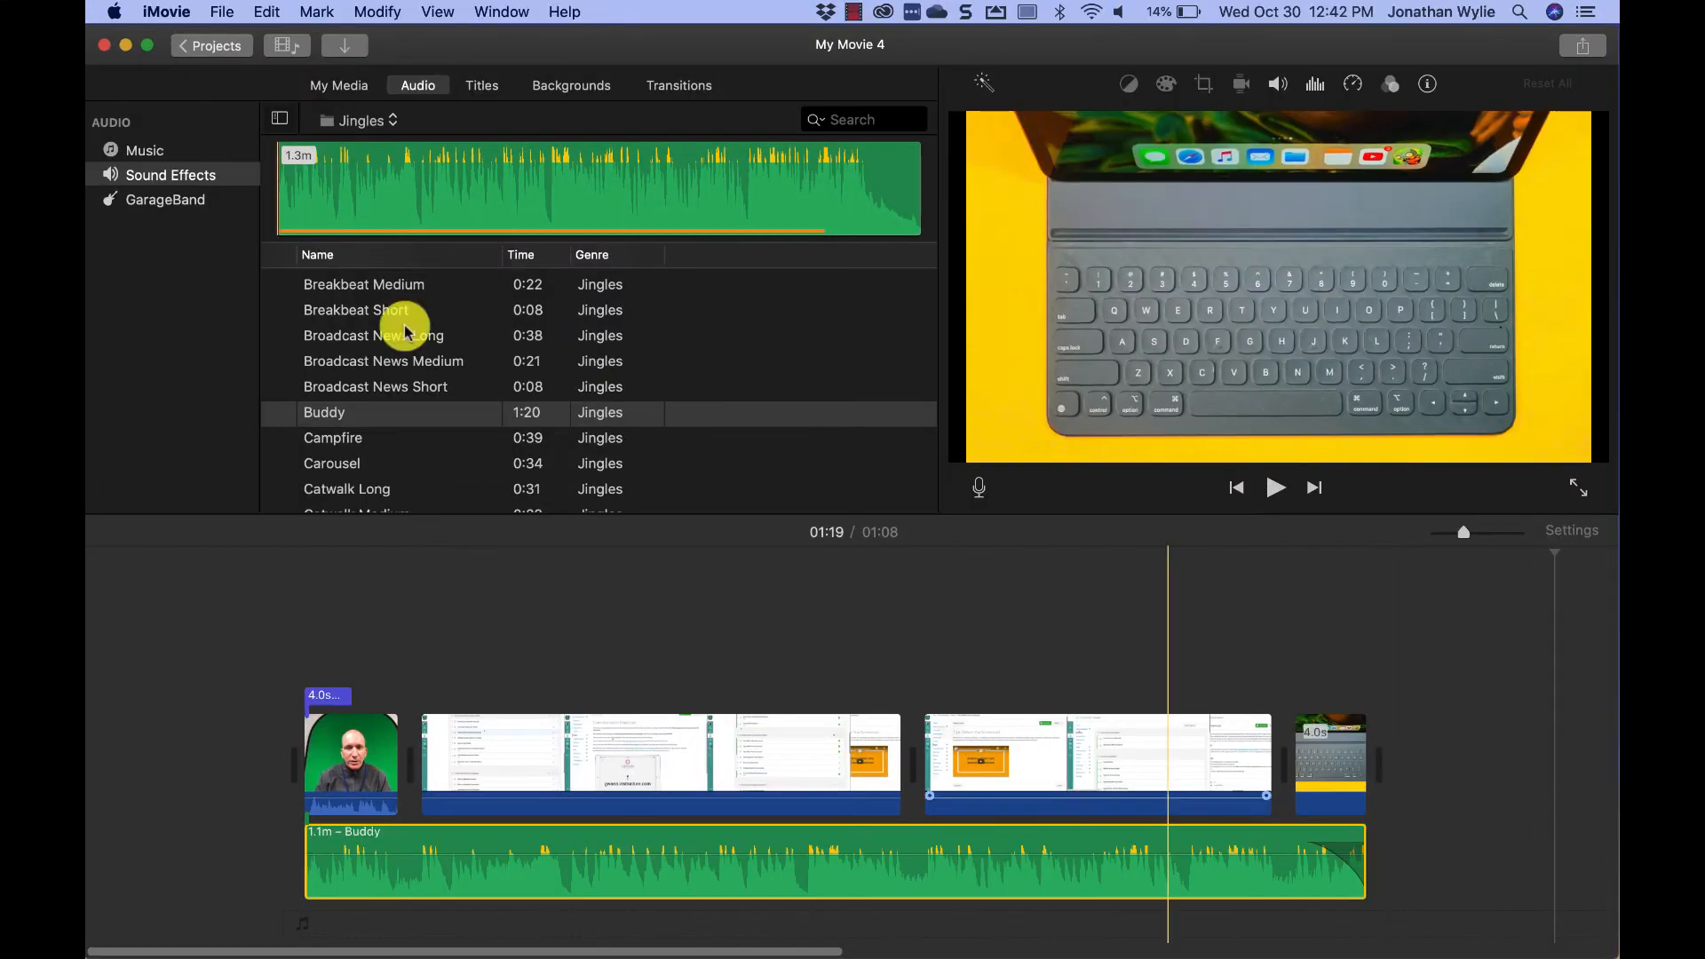
Step: Start sharing the finished movie as a file and change its title to Screencast in the export settings
click(218, 12)
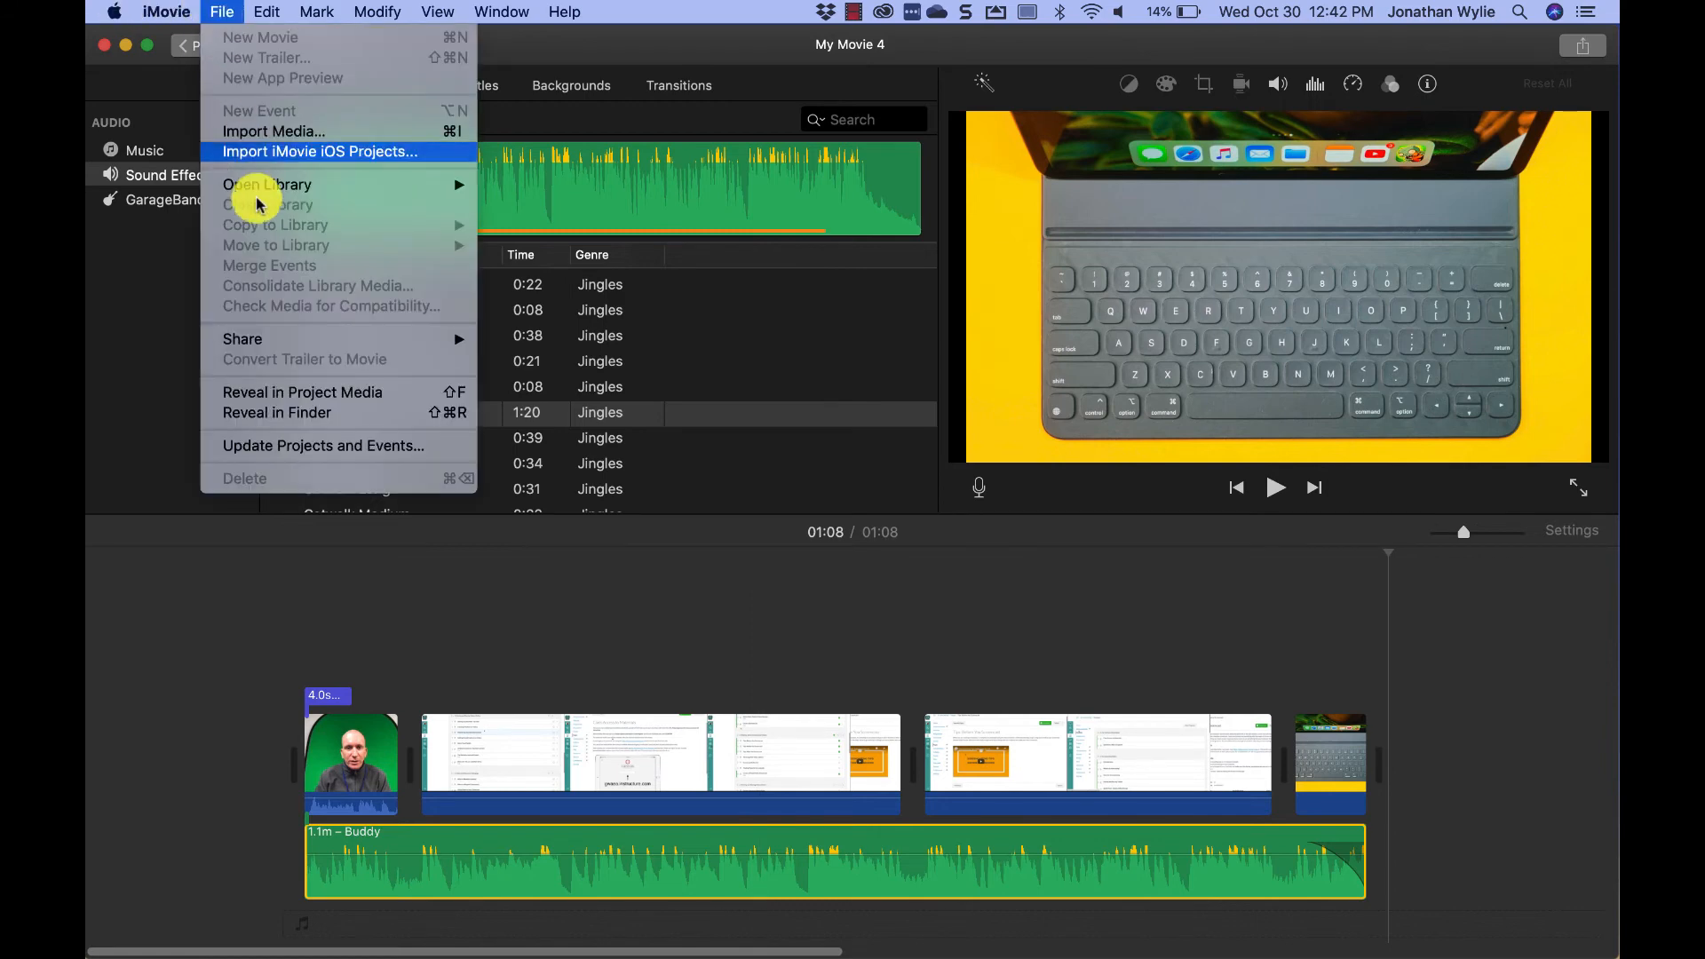
mouse_move(273, 335)
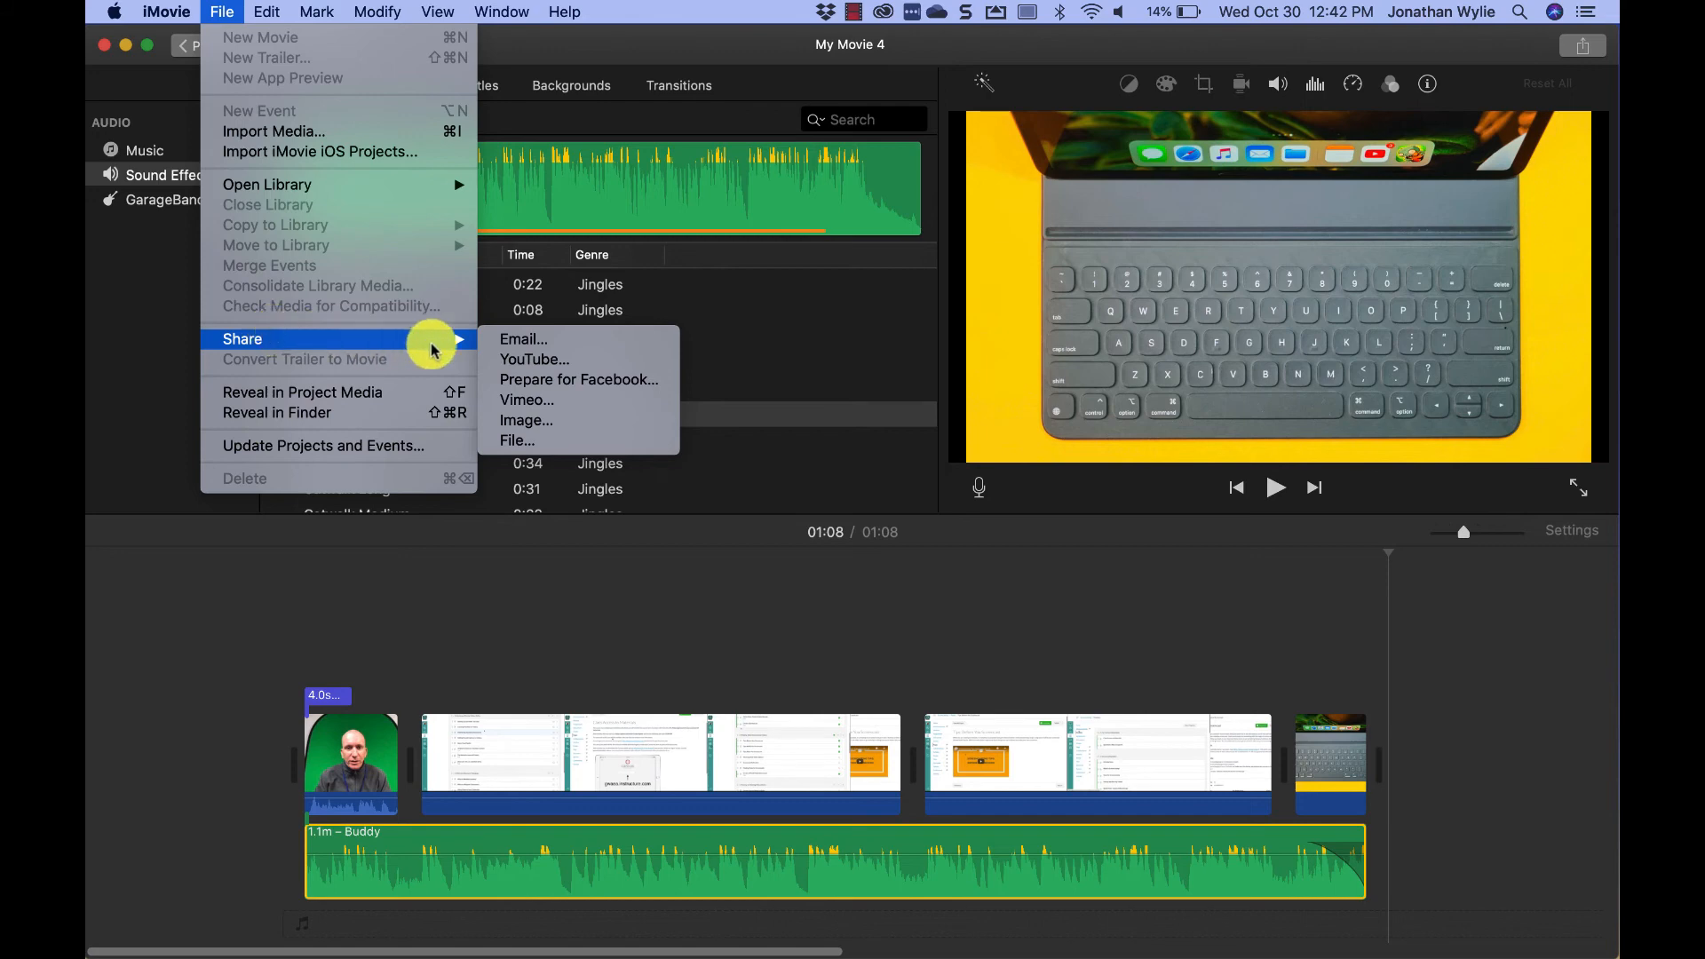
click(601, 442)
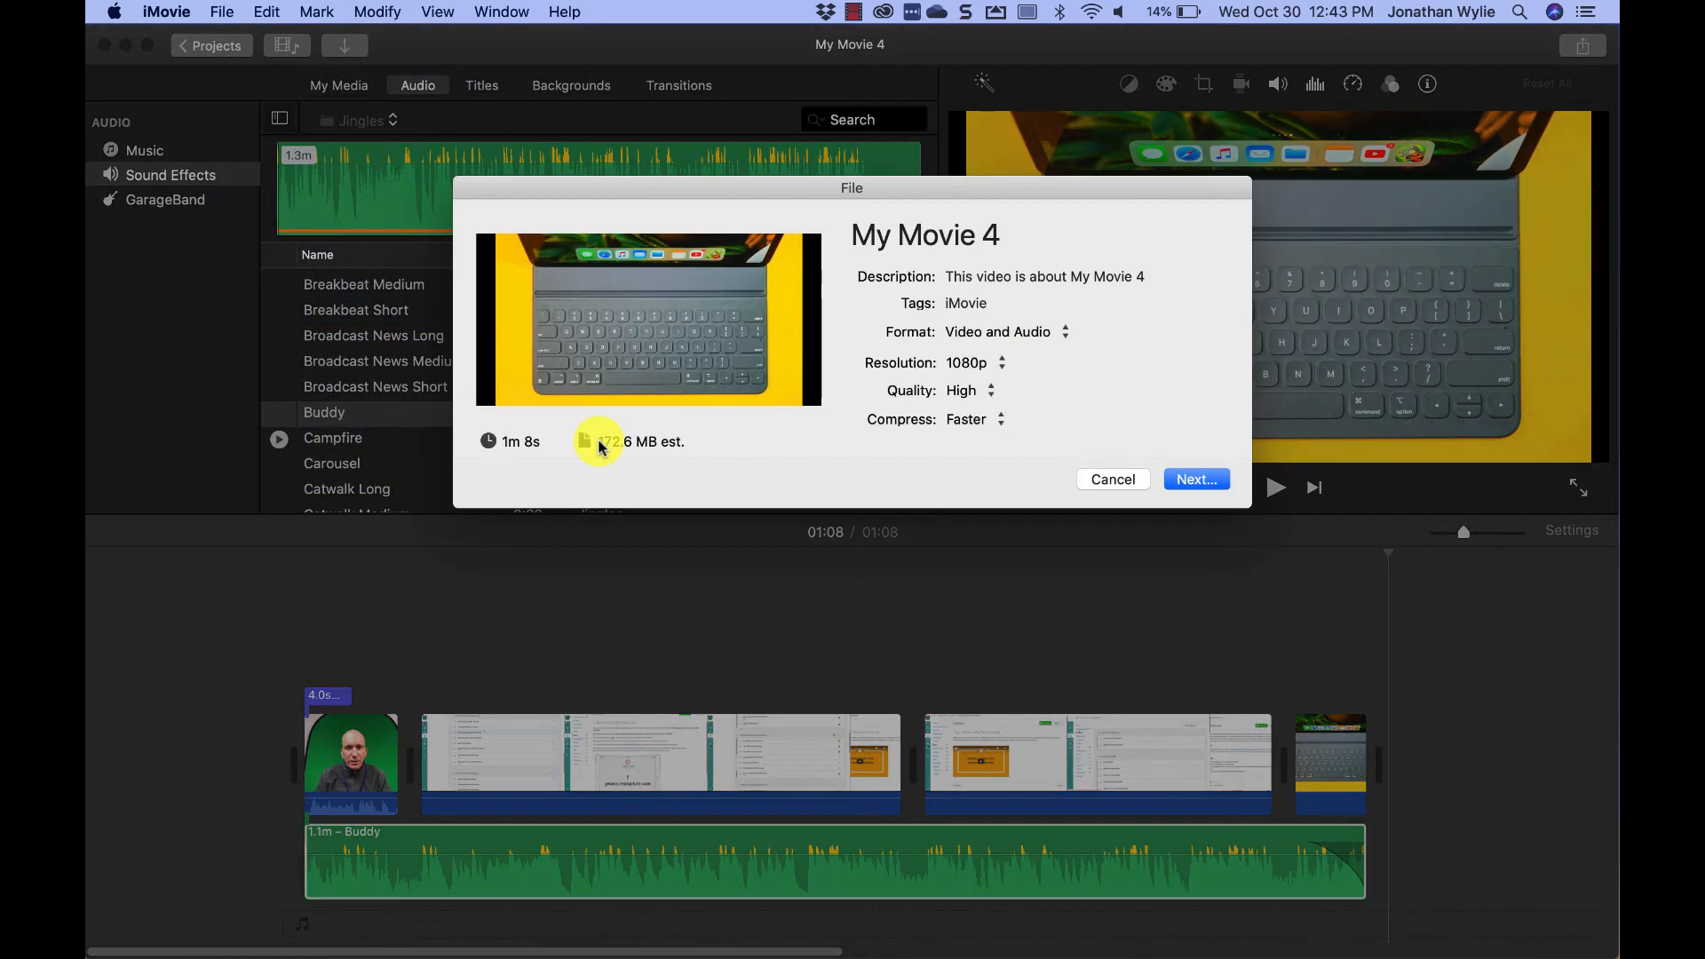
click(945, 234)
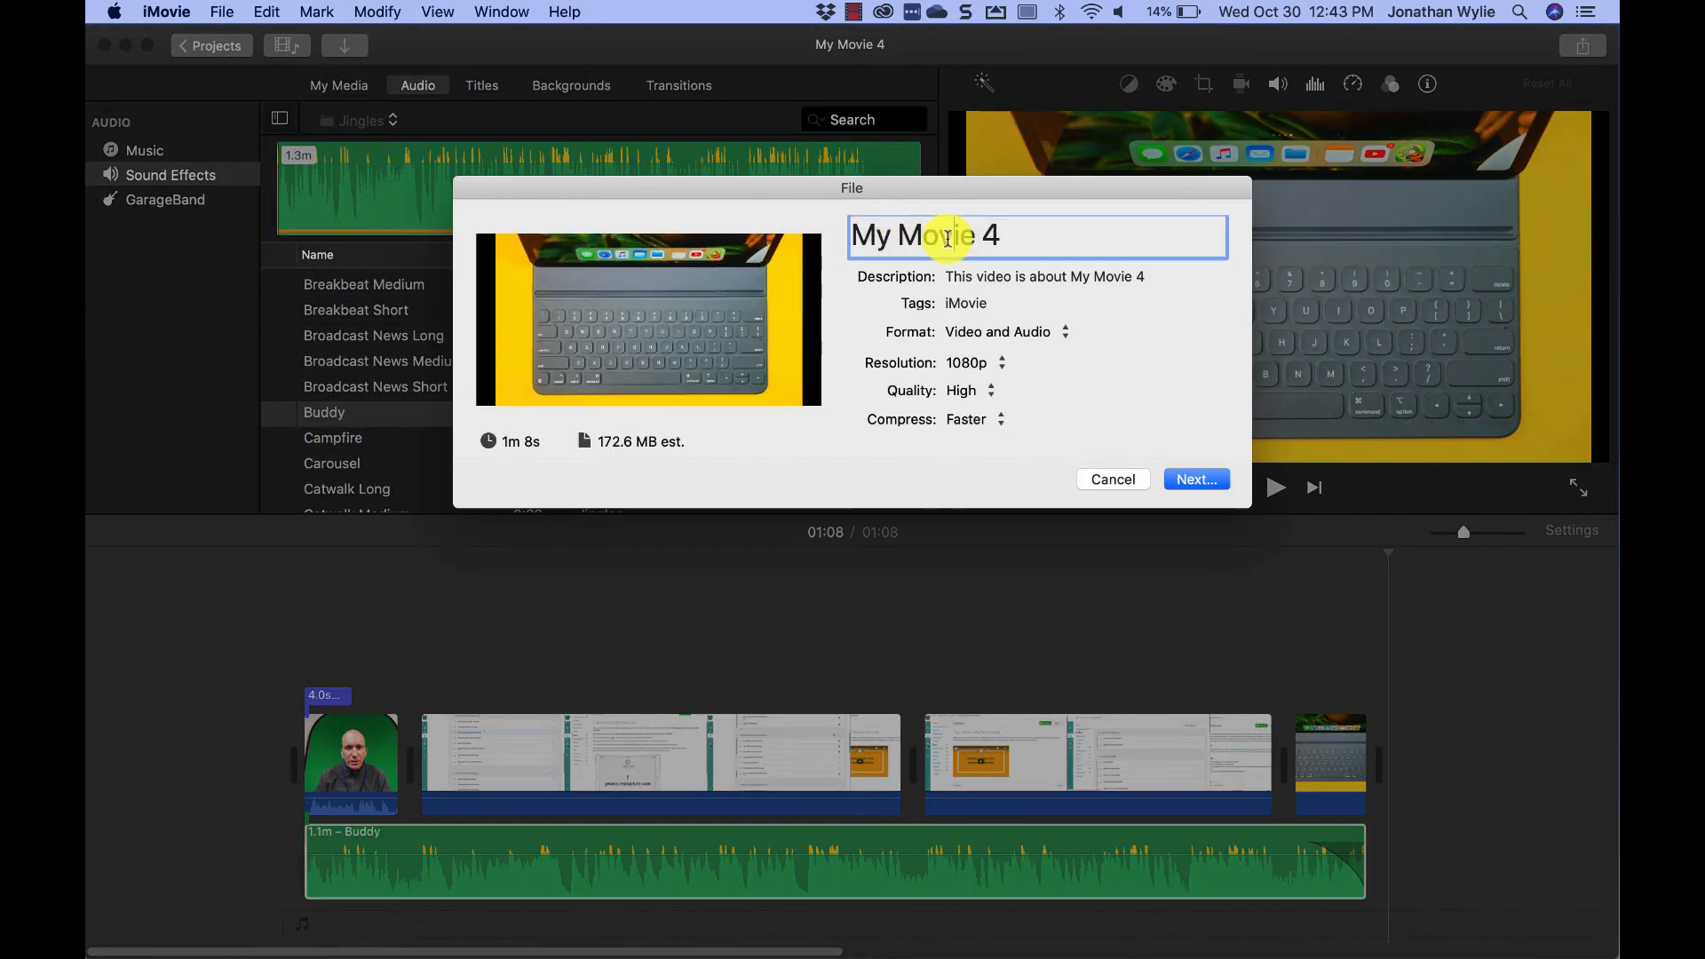
double_click(946, 238)
triple_click(946, 238)
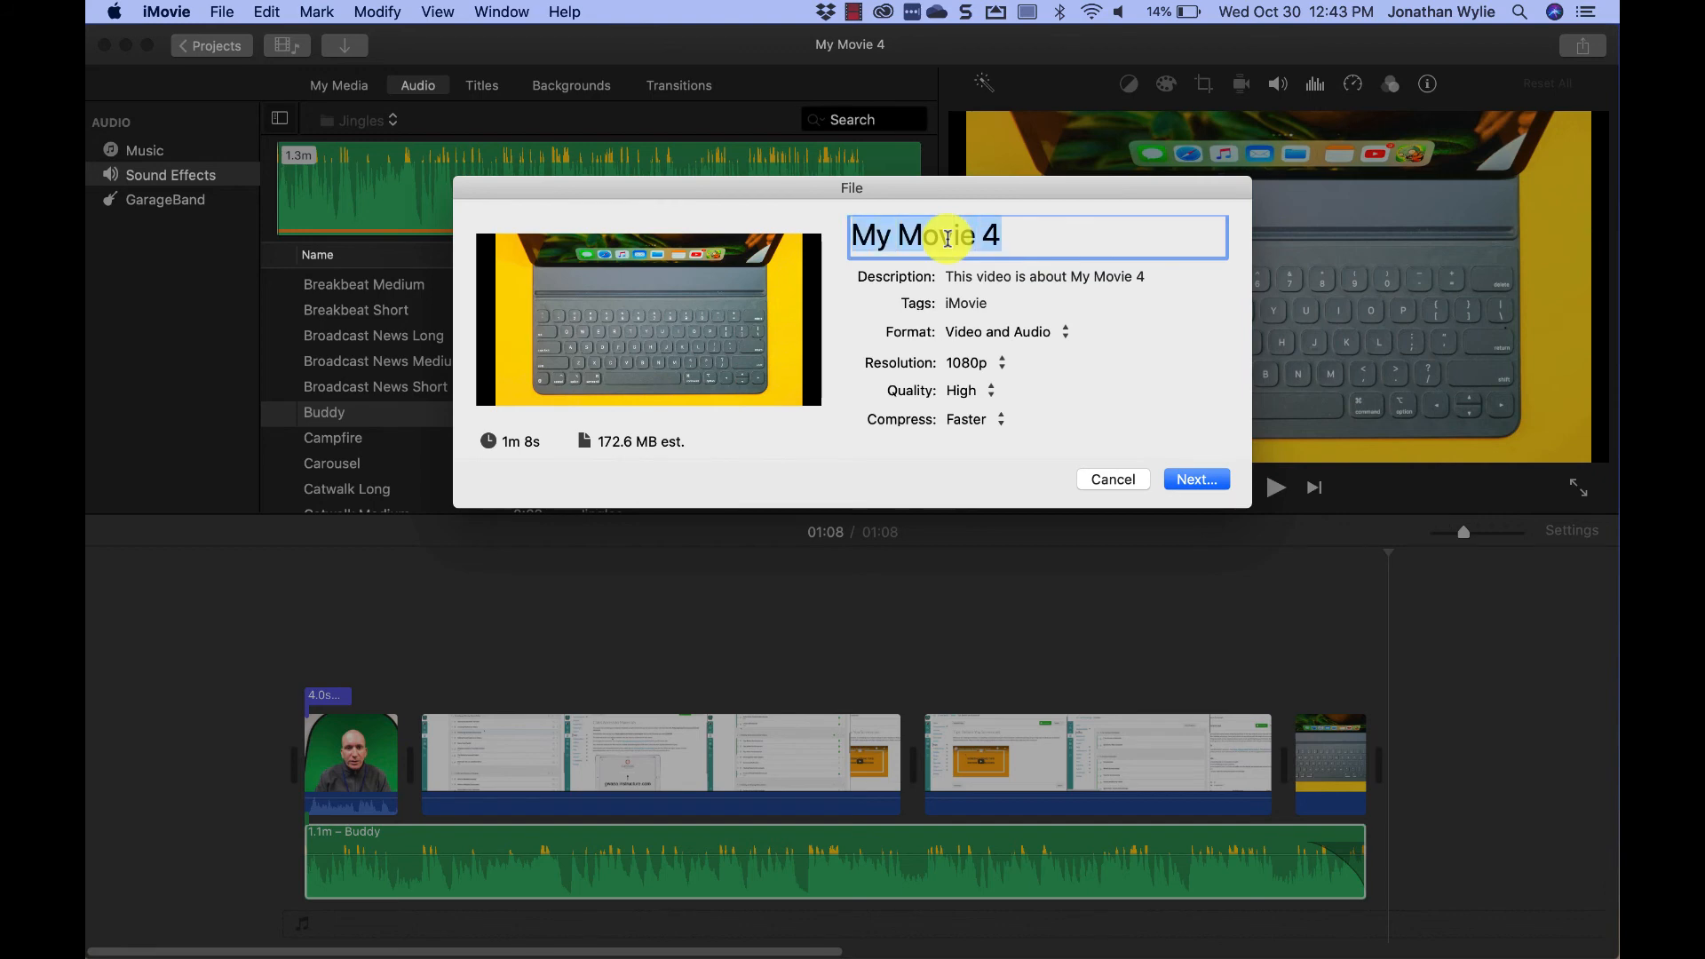
text(Screencas)
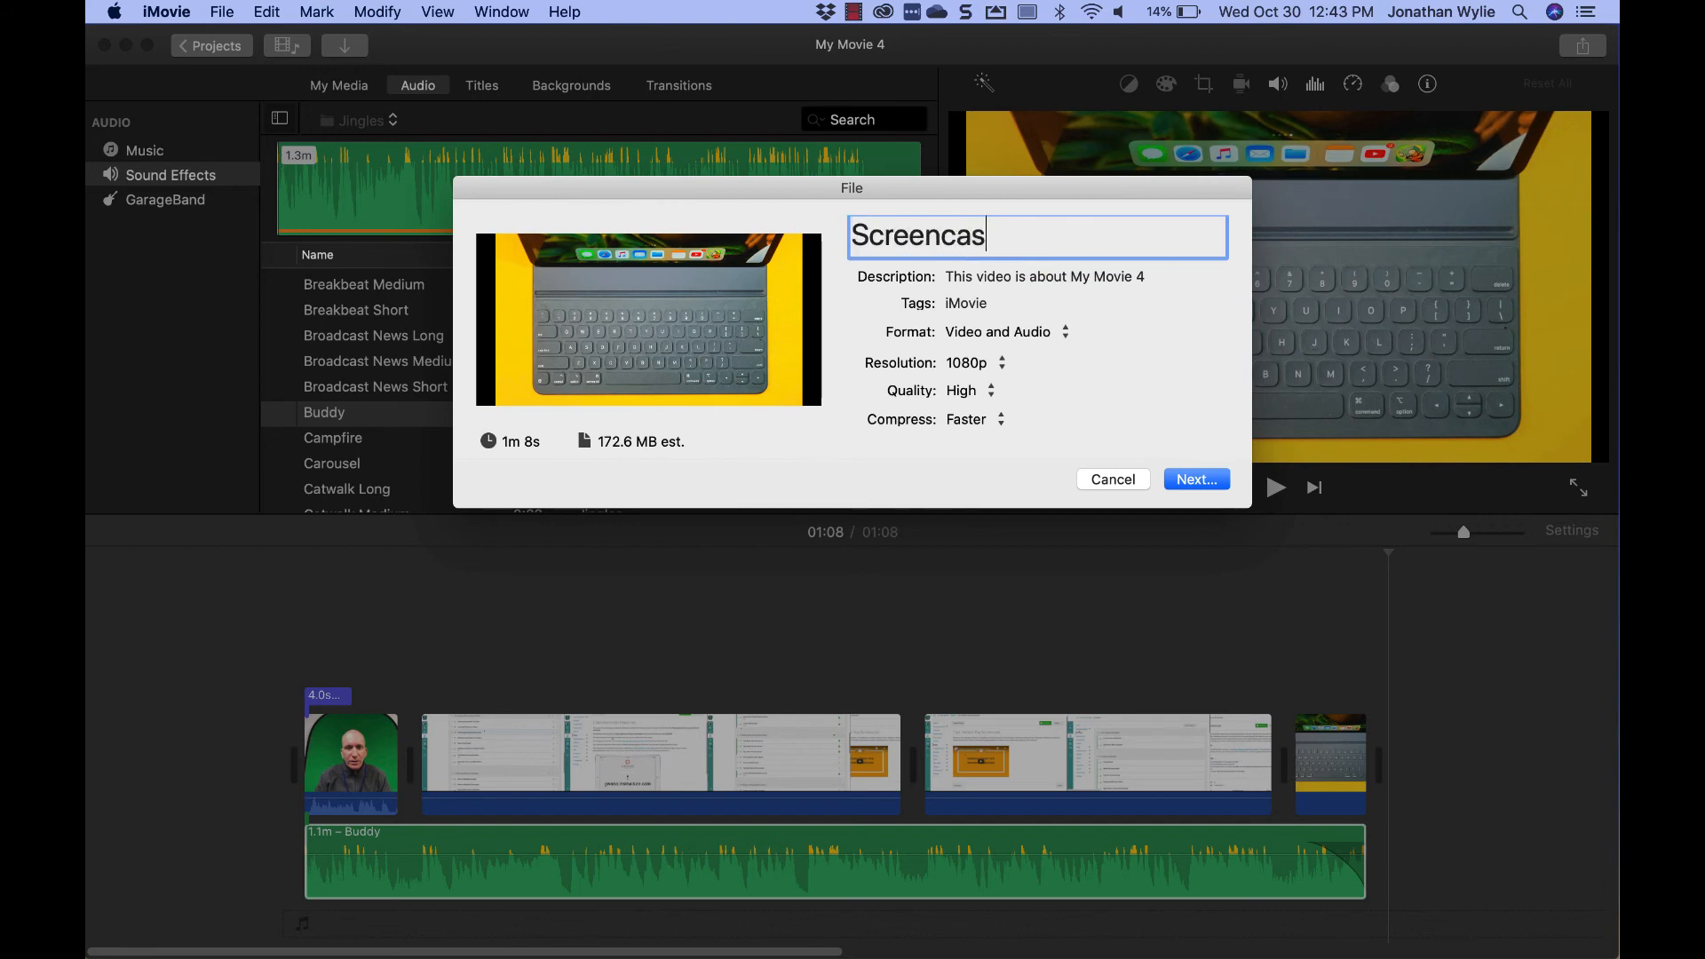
text(t)
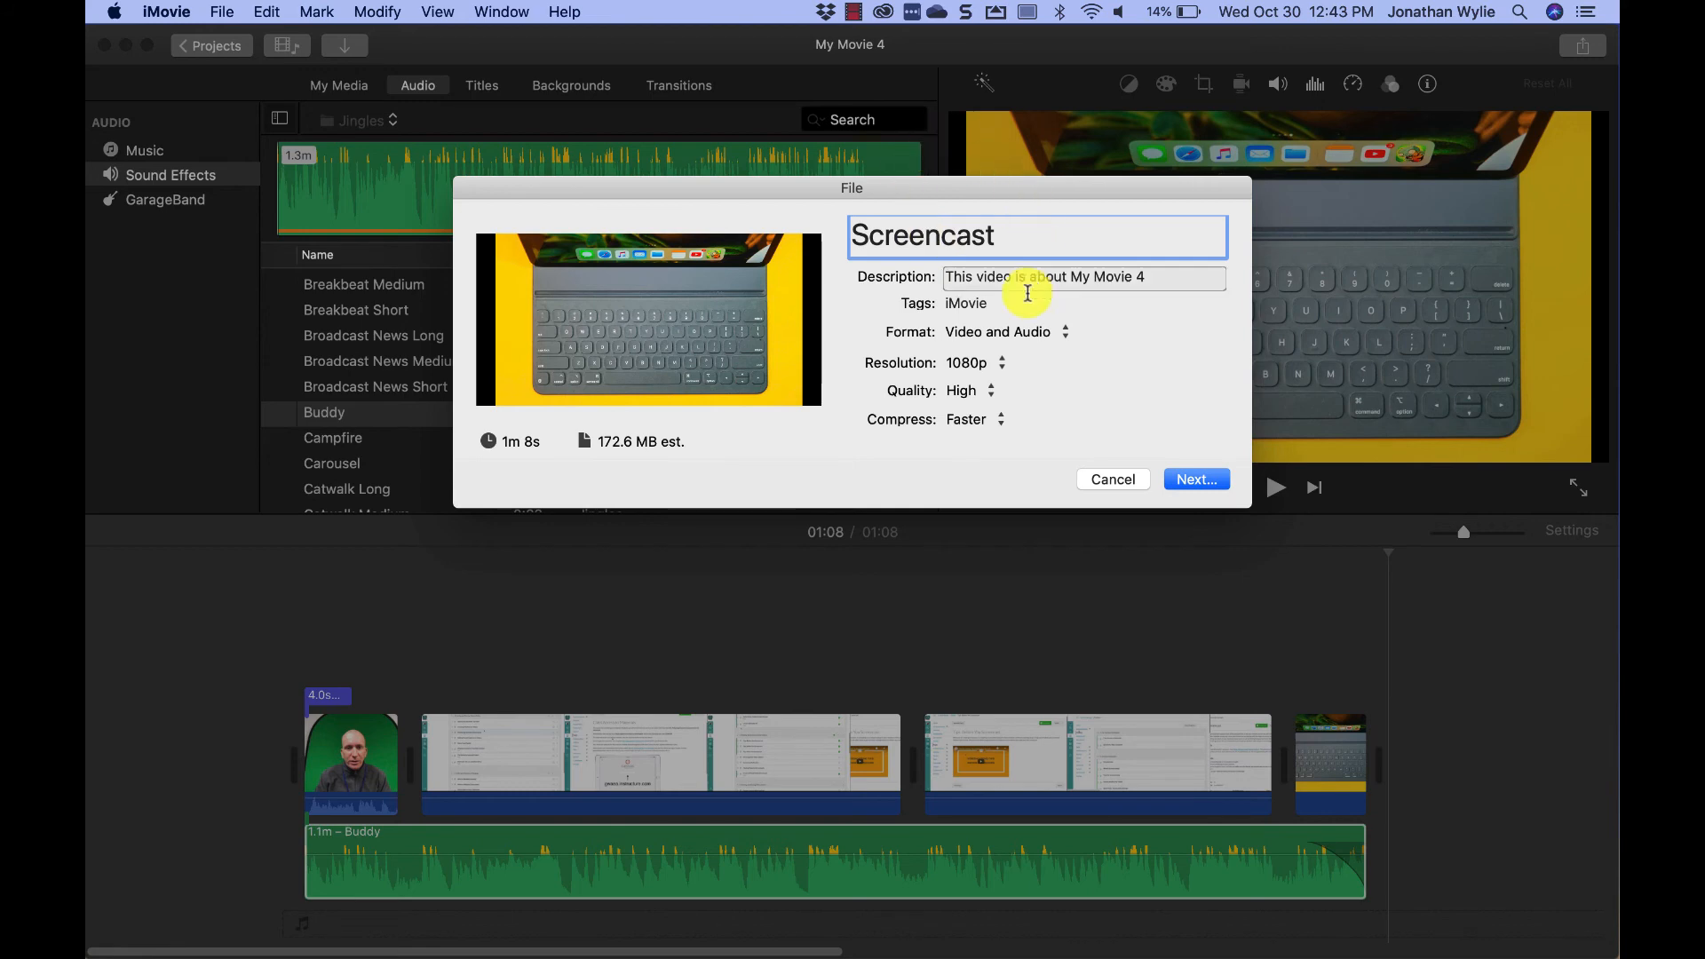
Step: Keep the export resolution at 1080p and save the movie file as Screencast on the Desktop
click(975, 366)
click(1088, 395)
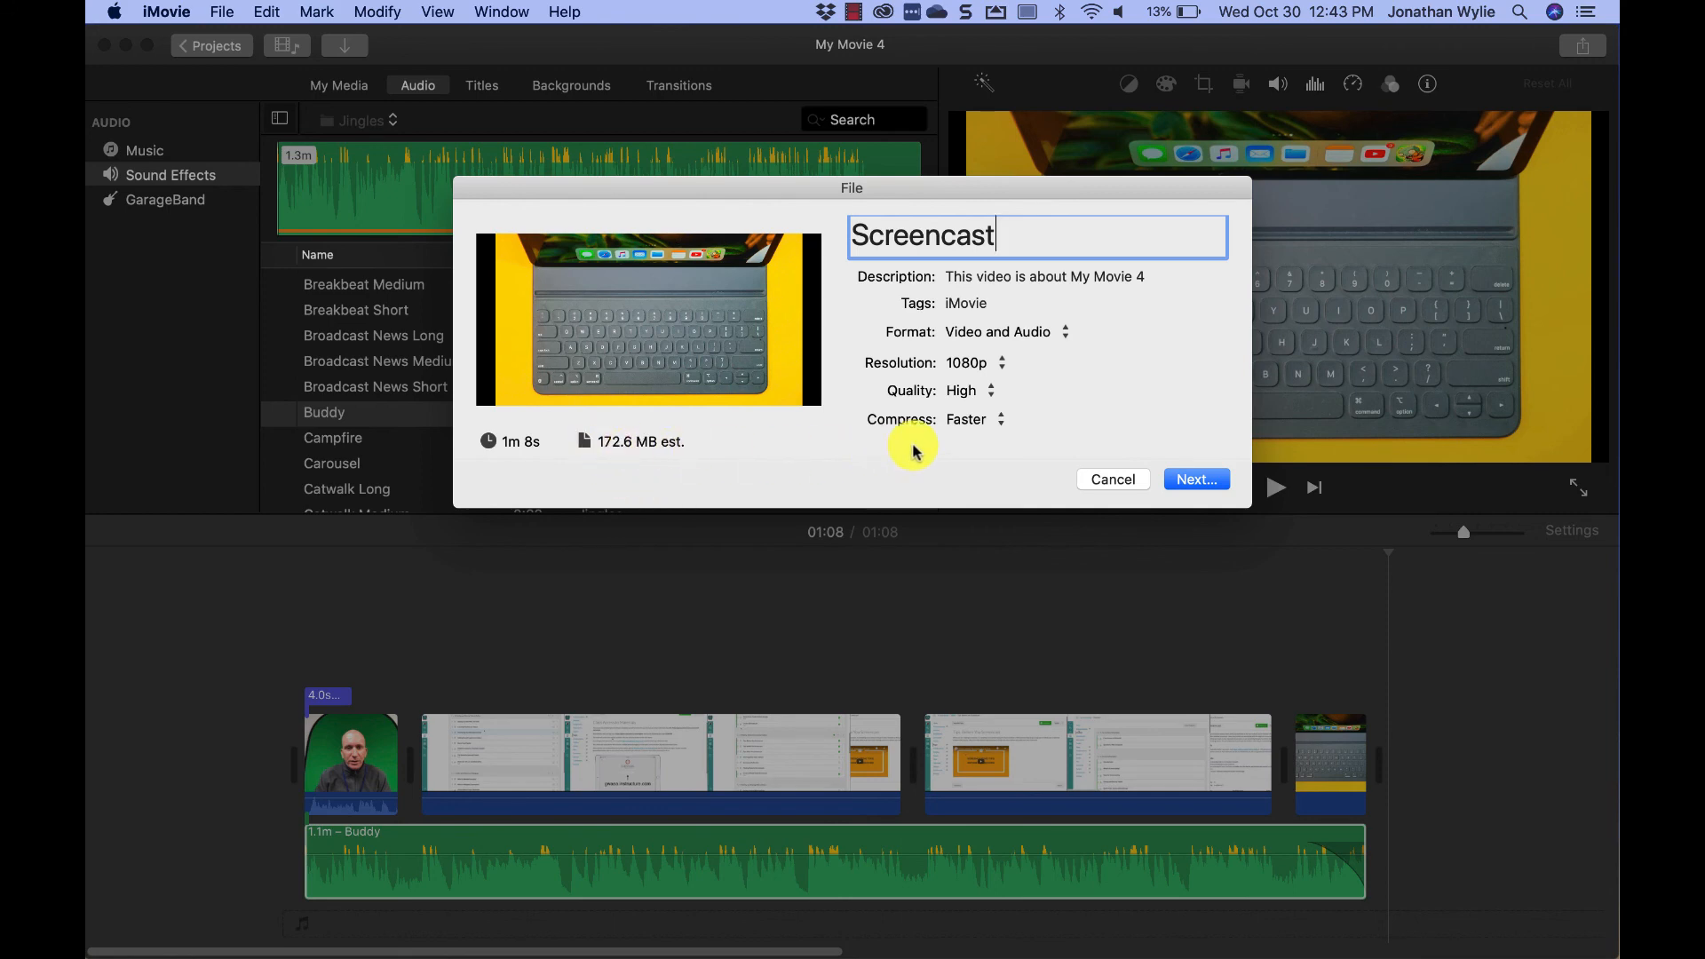
click(1194, 482)
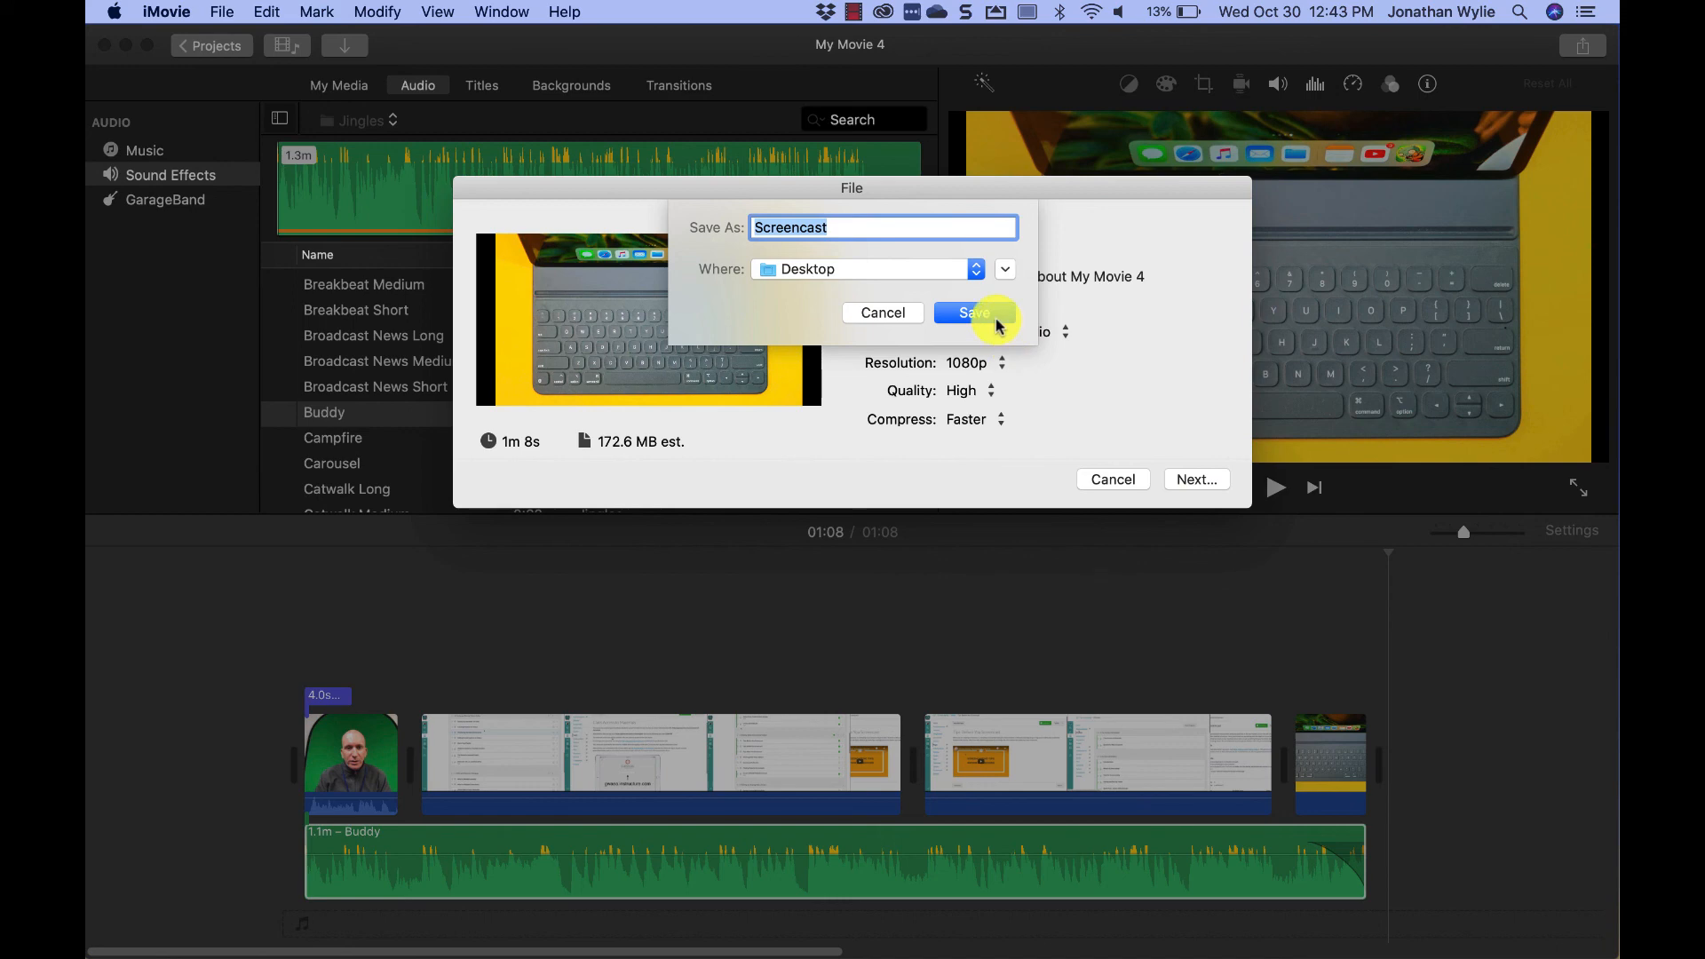
click(995, 320)
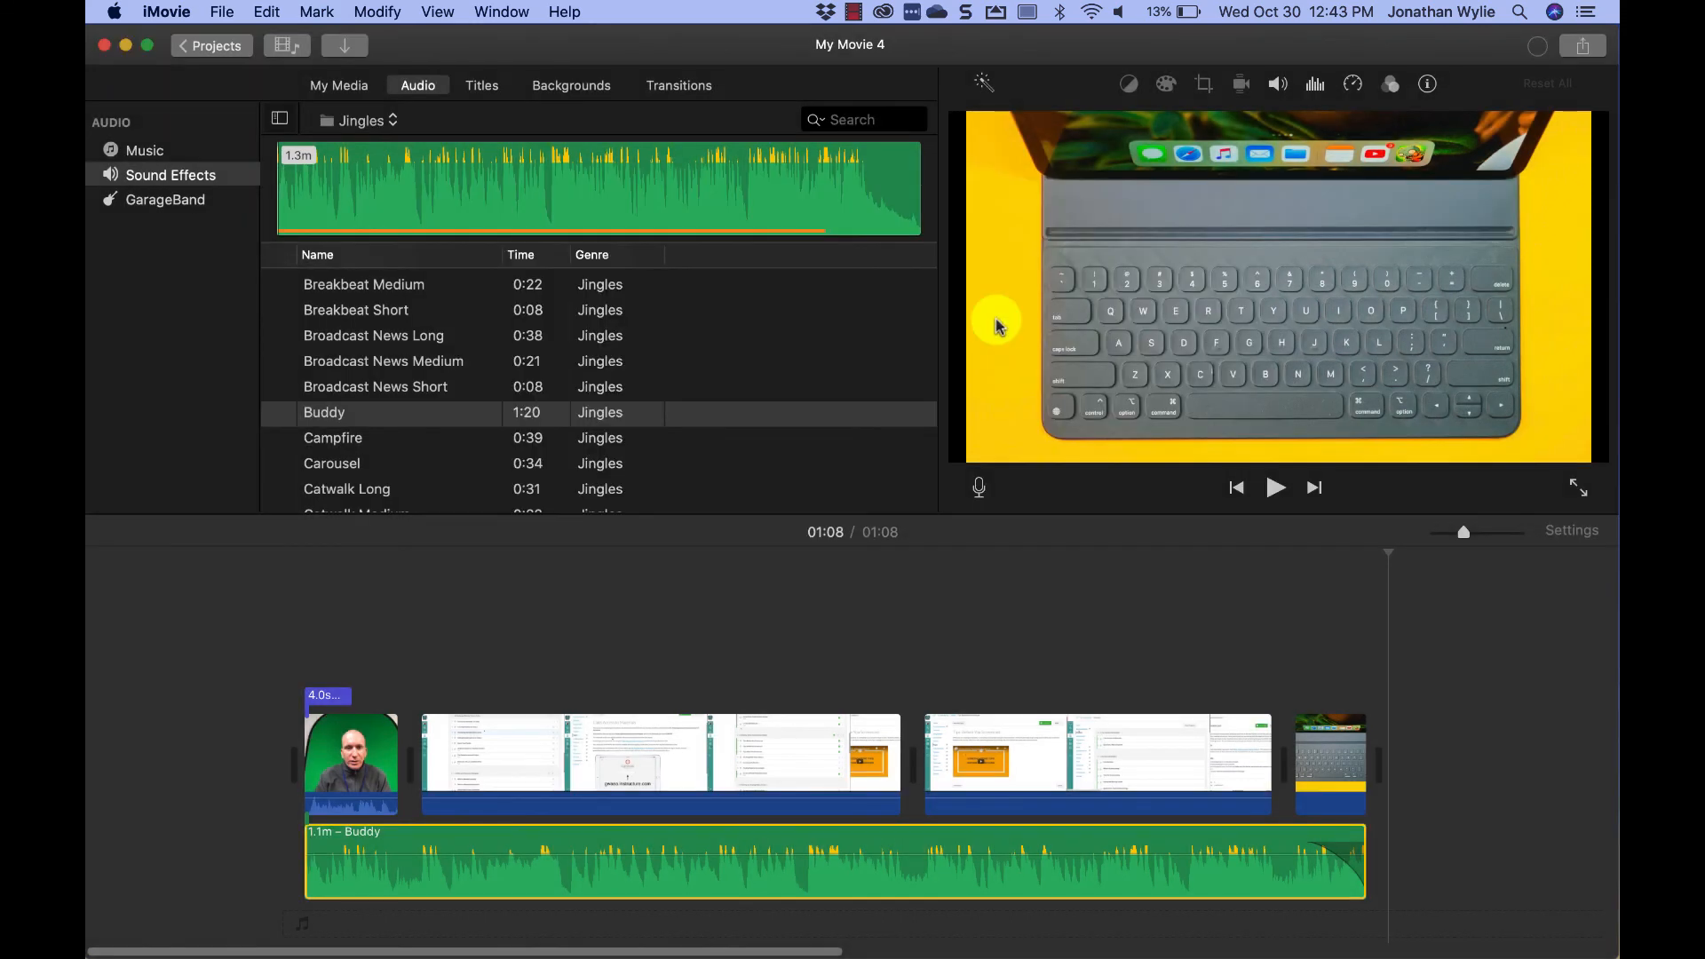